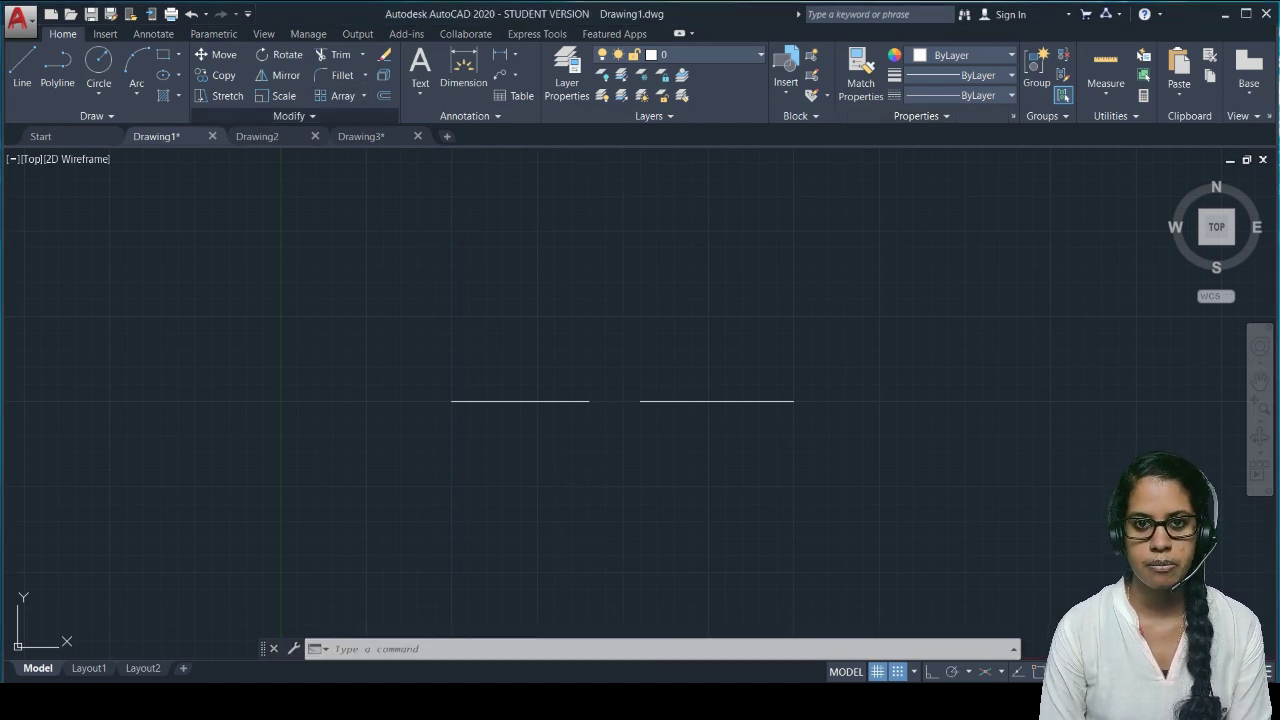
Step: Expand the Modify panel to reveal its additional modify tools
left_click(295, 116)
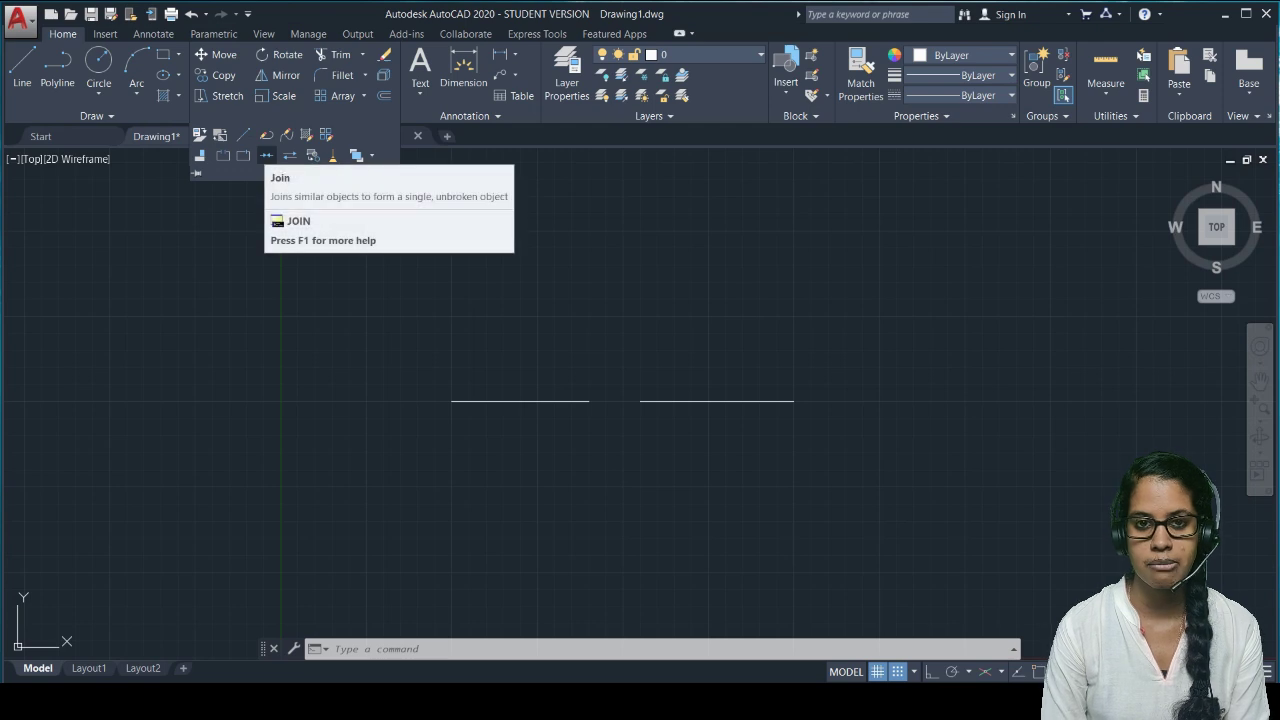
Step: Join the left and right horizontal lines into one line with the J command
left_click(348, 649)
type("j")
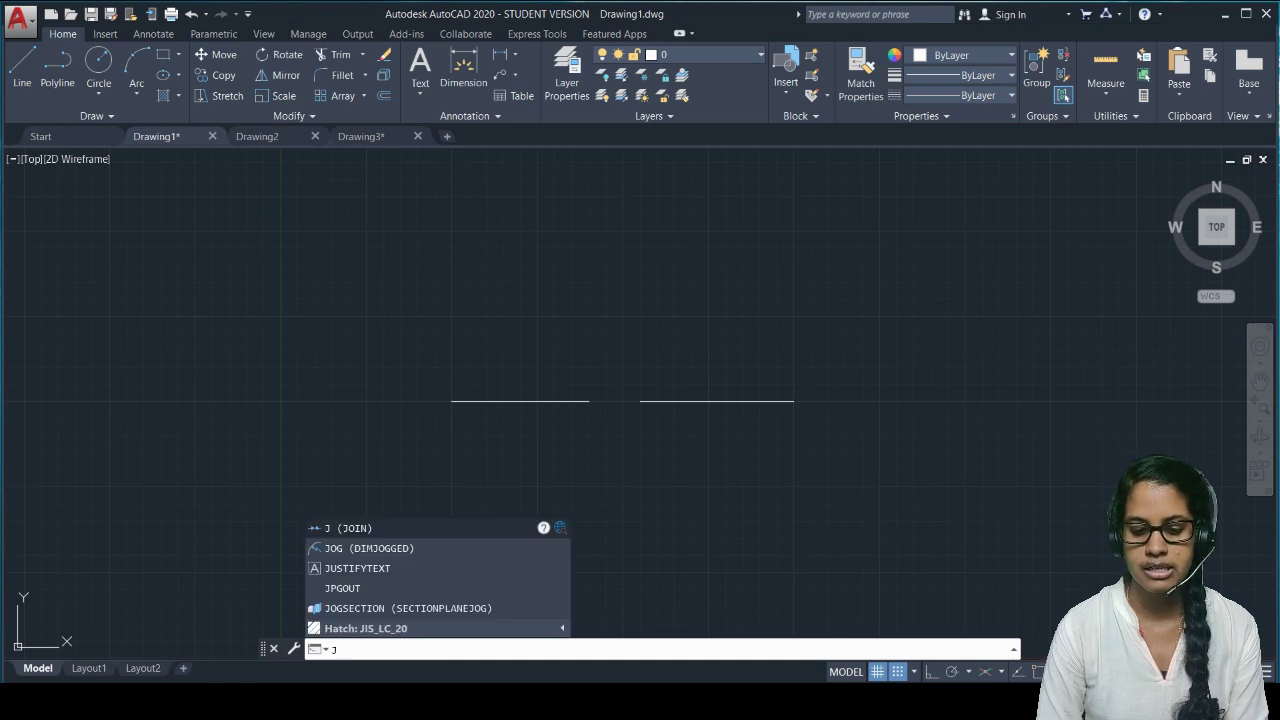
key("Return")
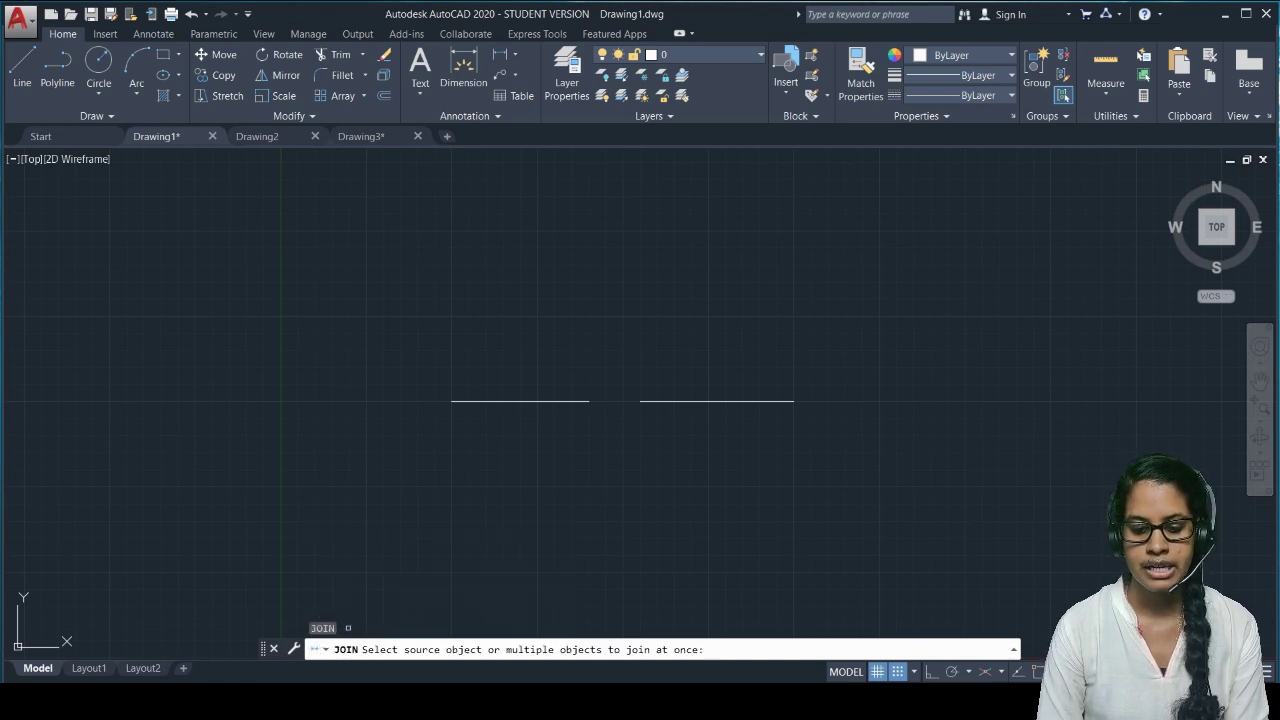
left_click(507, 402)
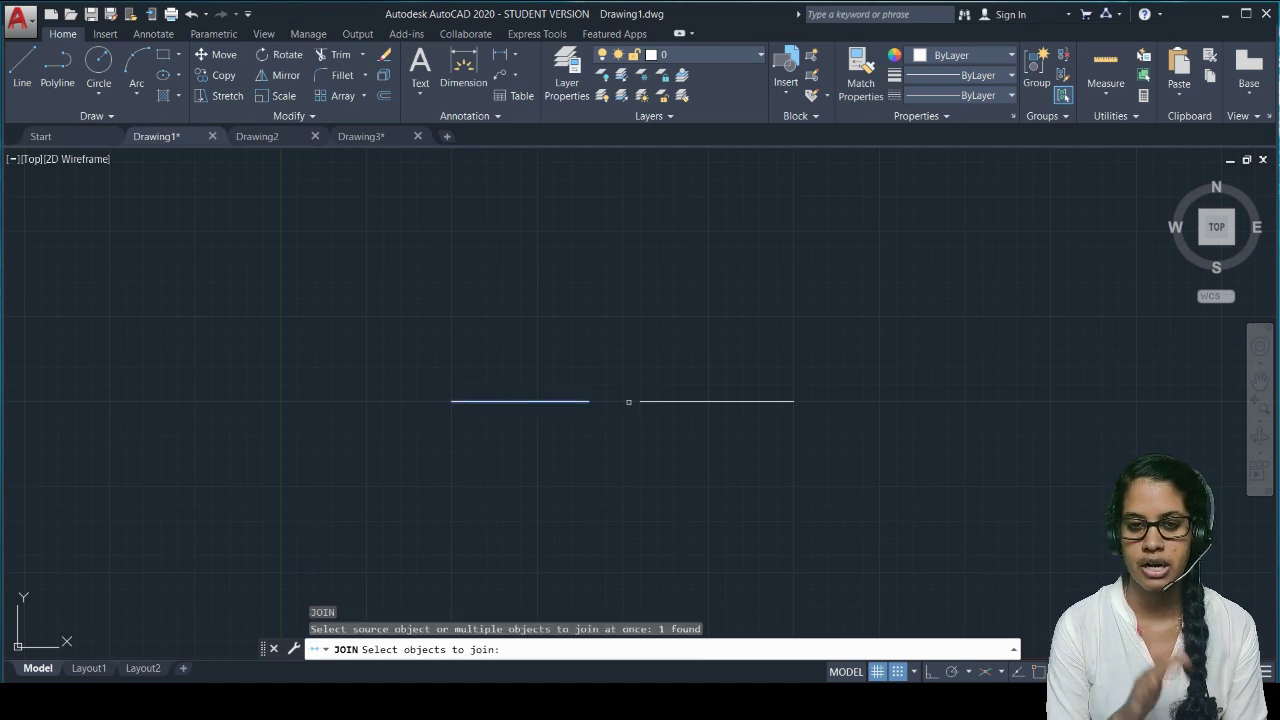
left_click(672, 401)
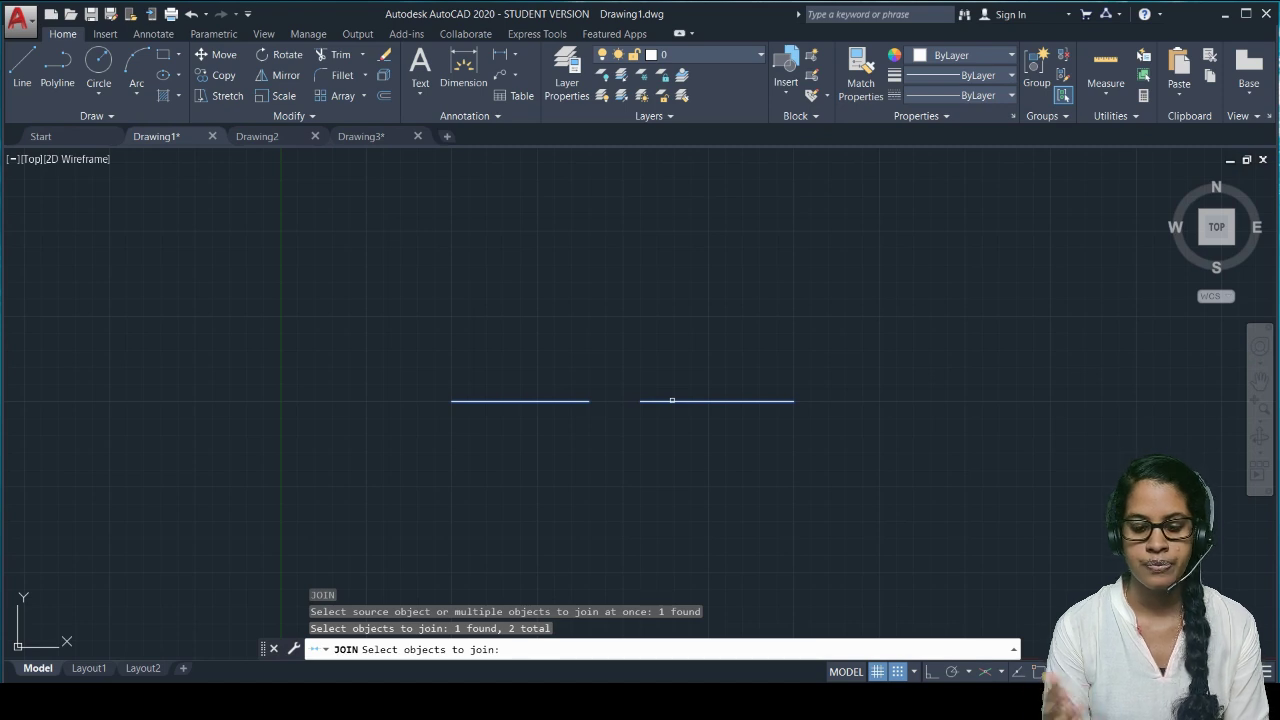
key("Return")
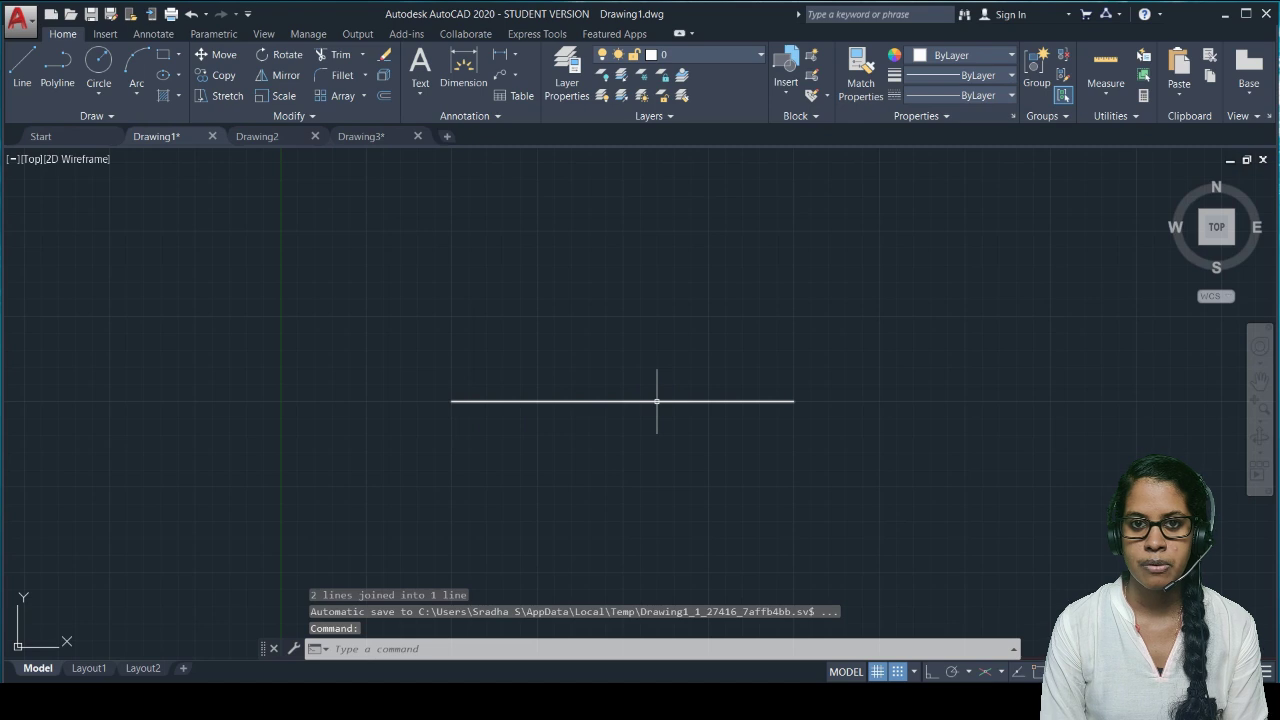
mouse_move(657, 401)
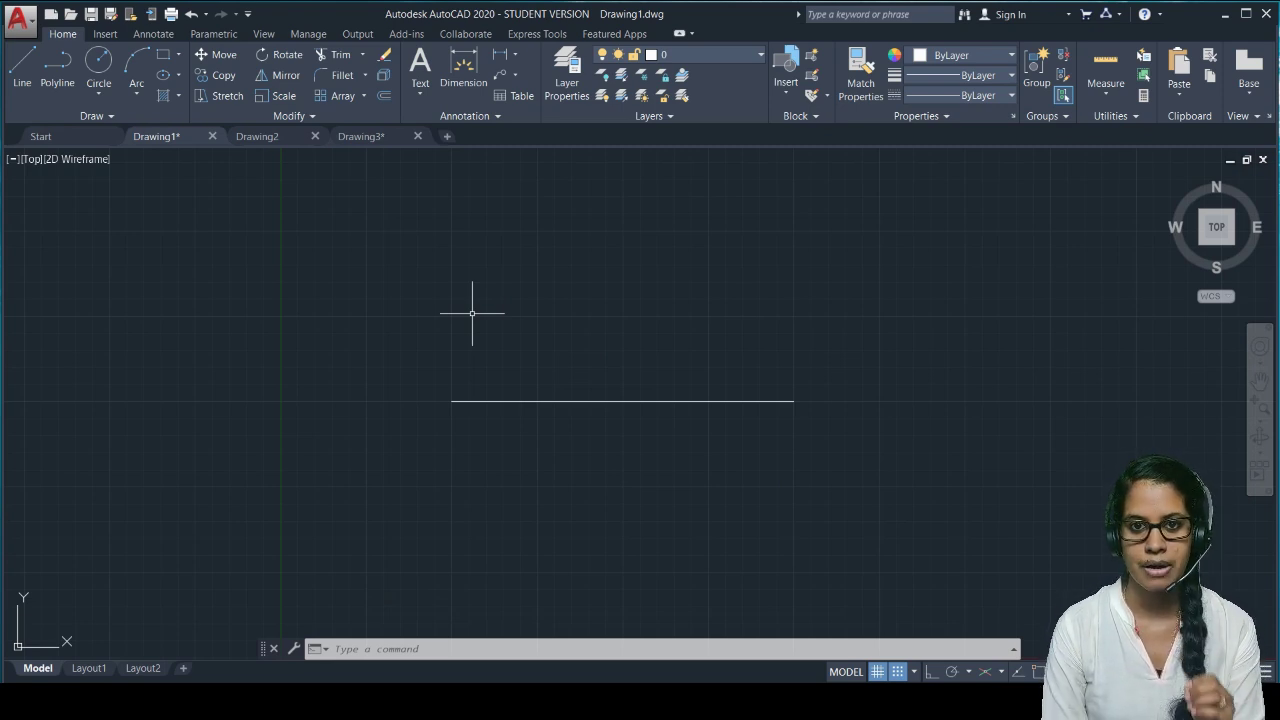
key("F1")
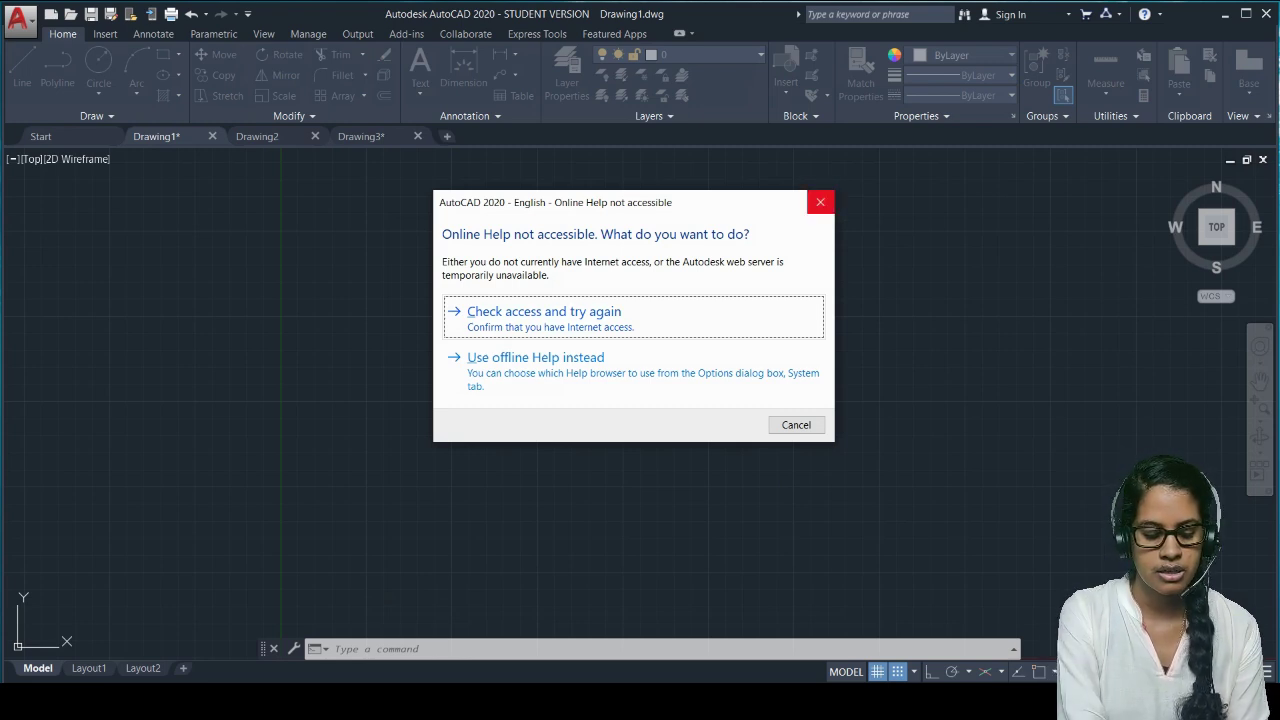
left_click(820, 202)
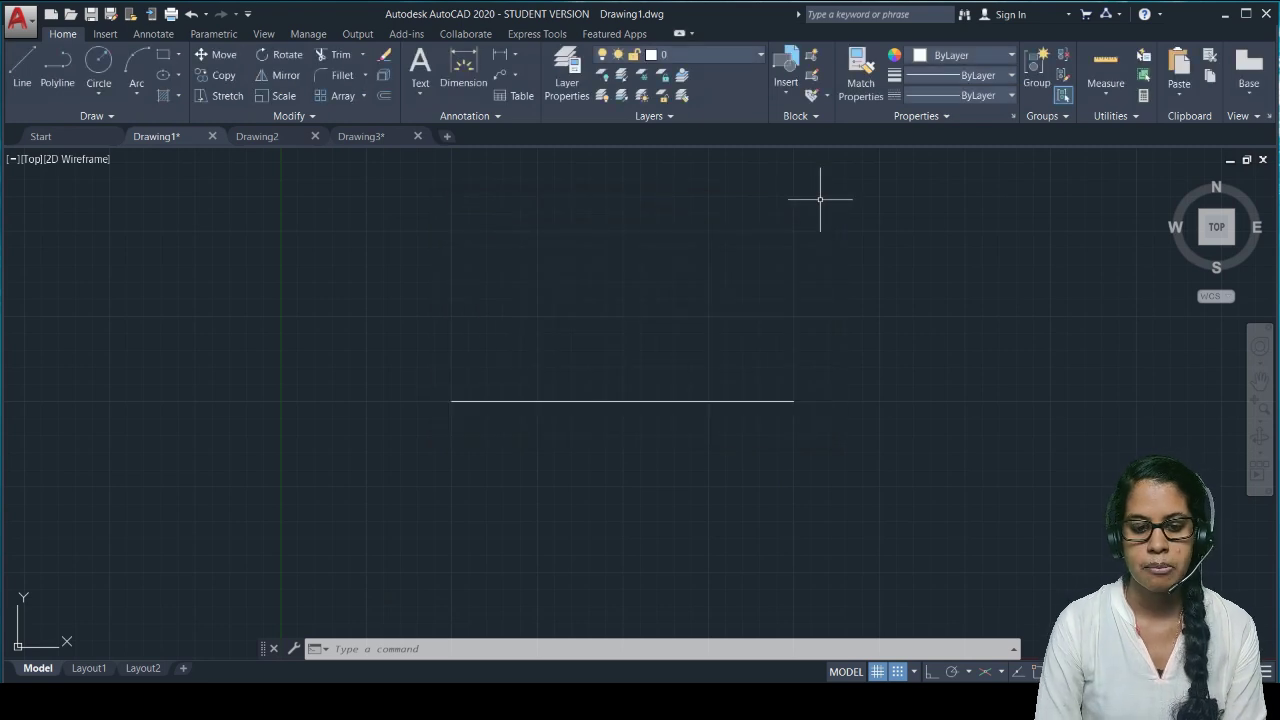
key("F2")
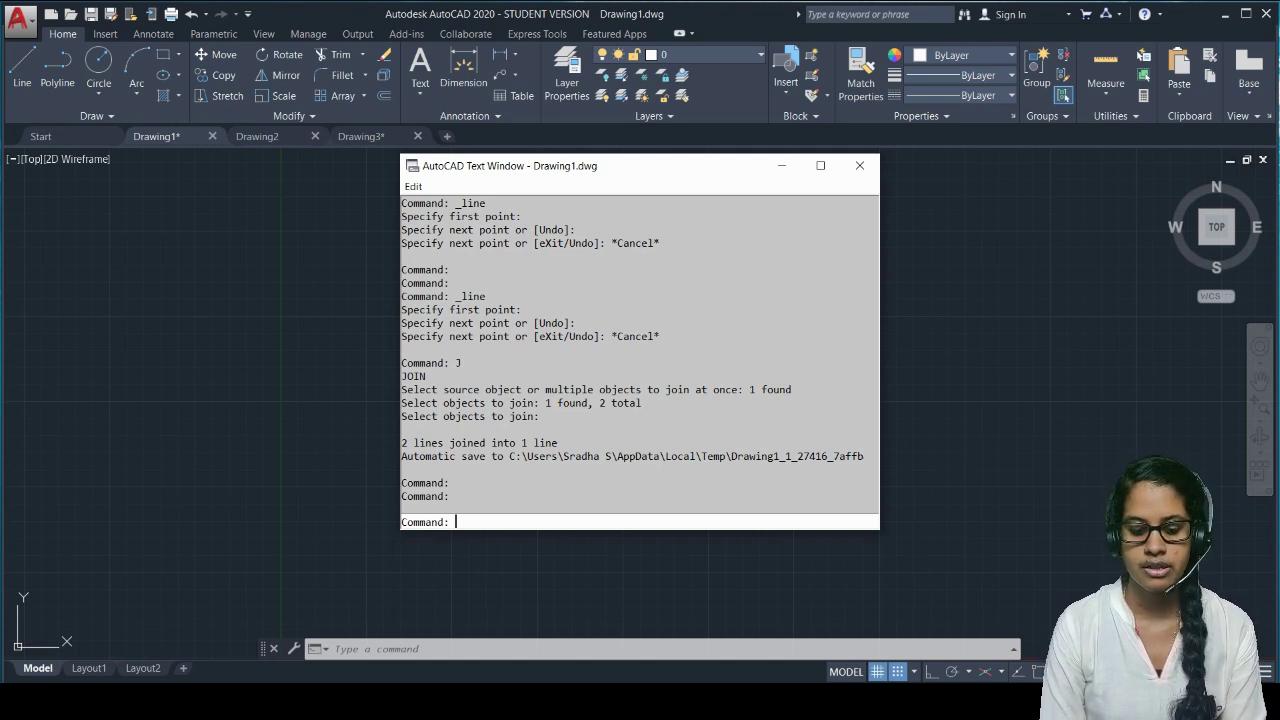
left_click(859, 166)
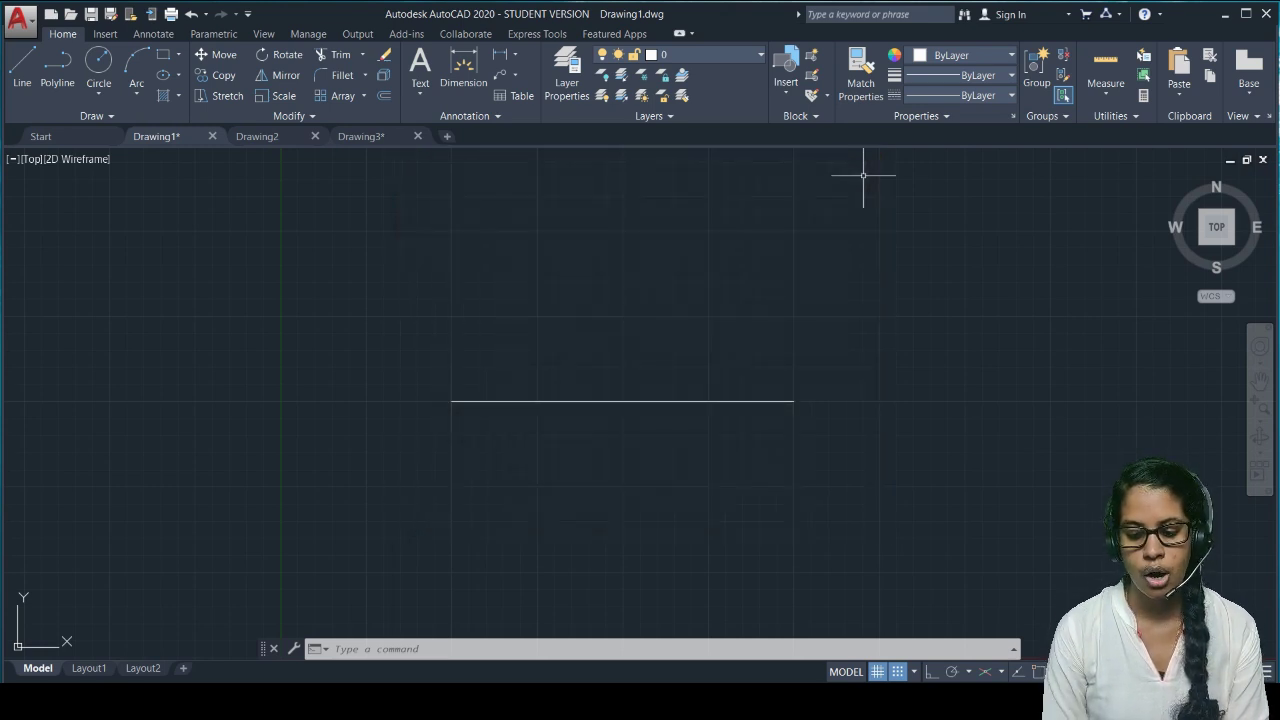
key("F3")
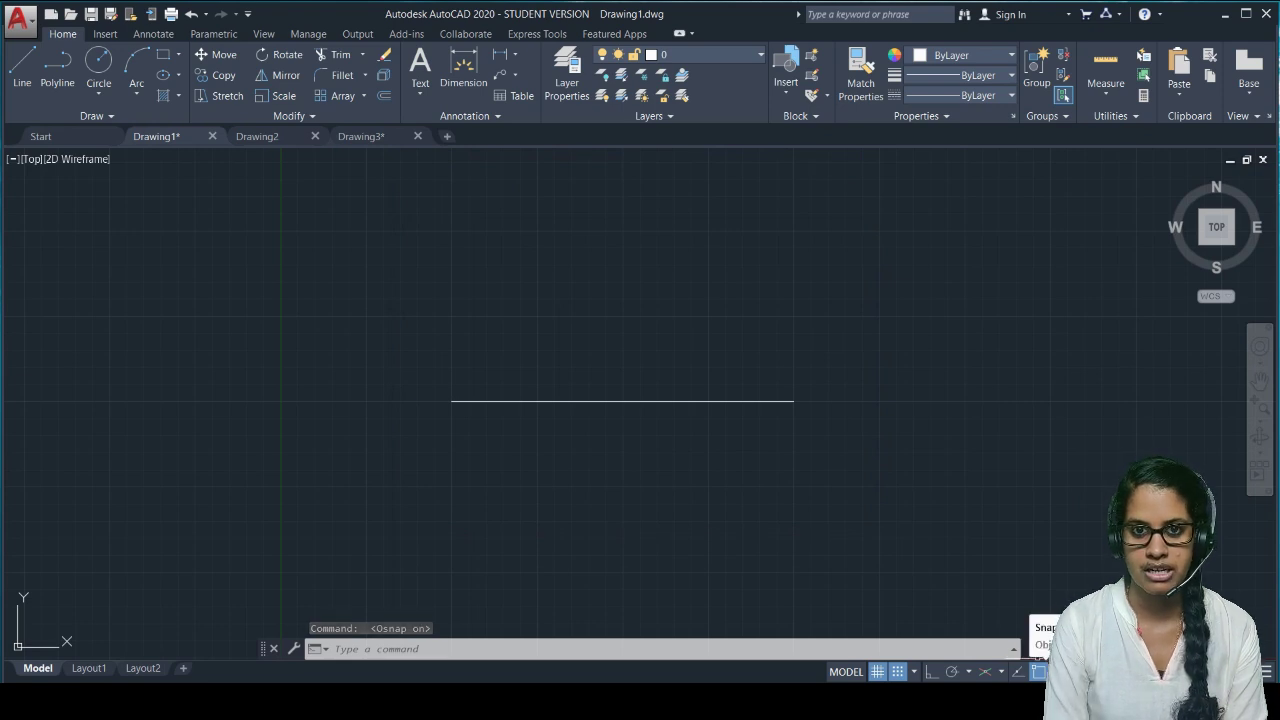
key("F3")
key("F3")
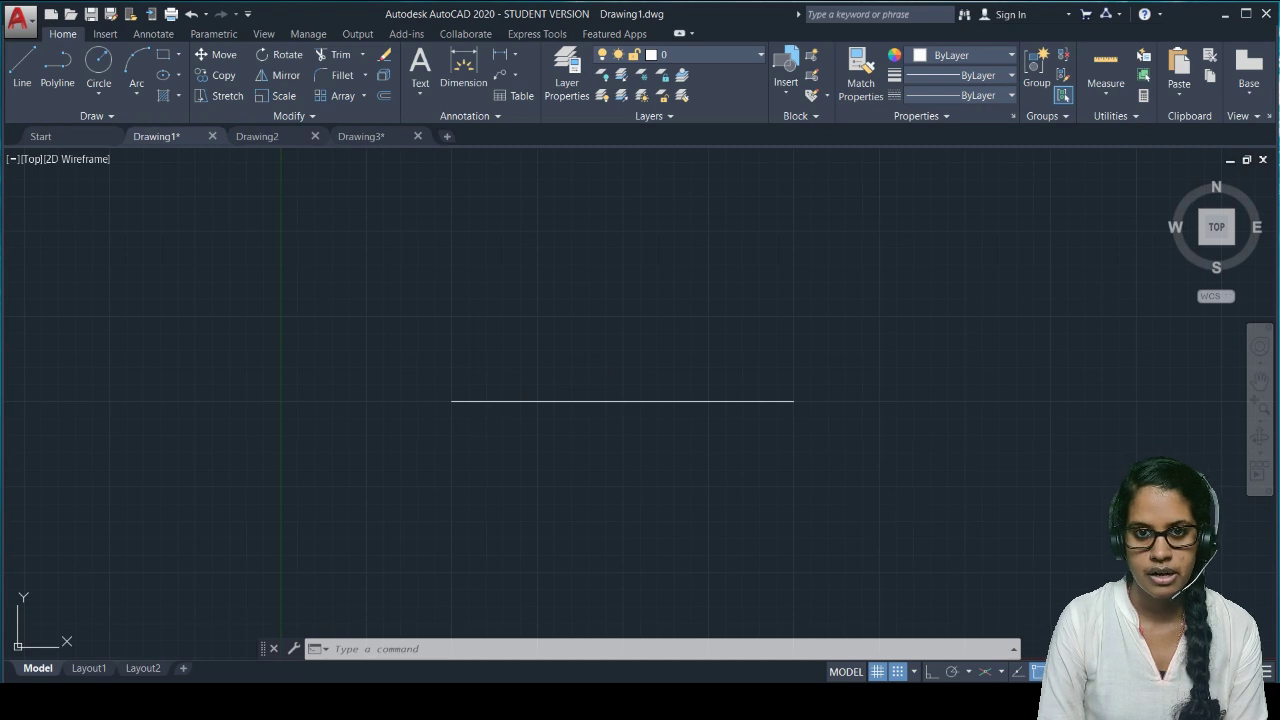
key("F3")
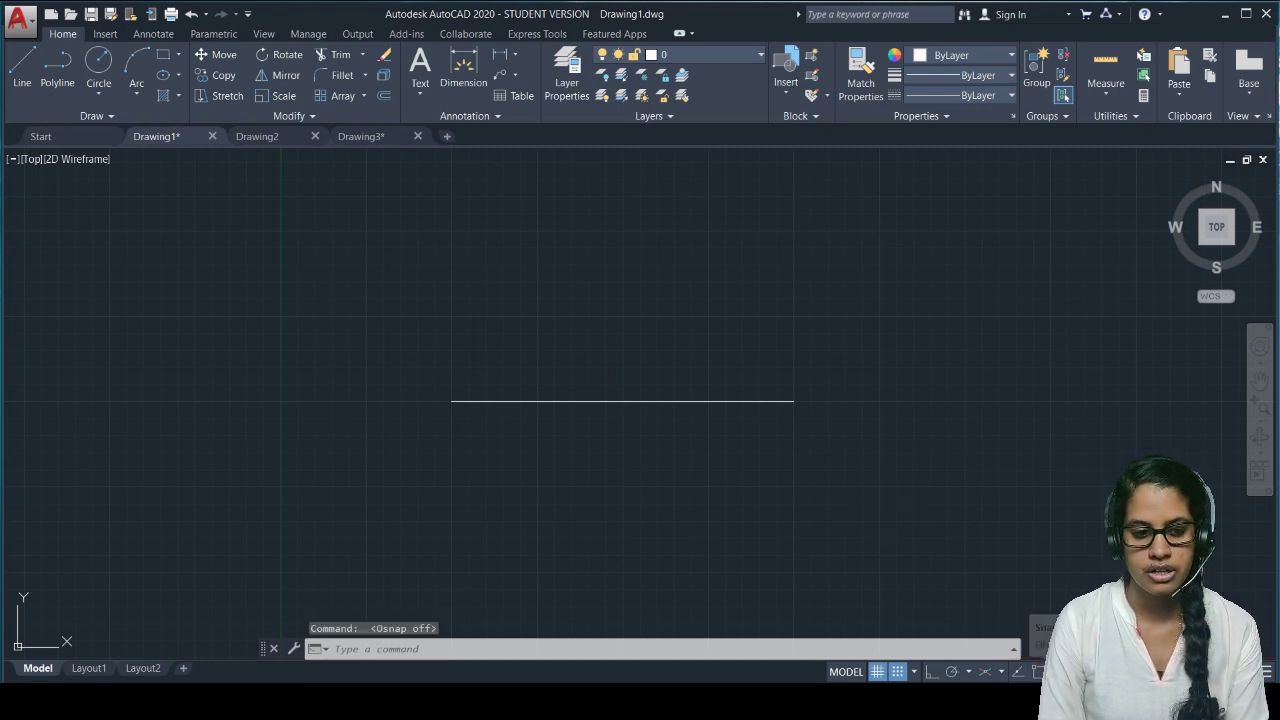
key("F3")
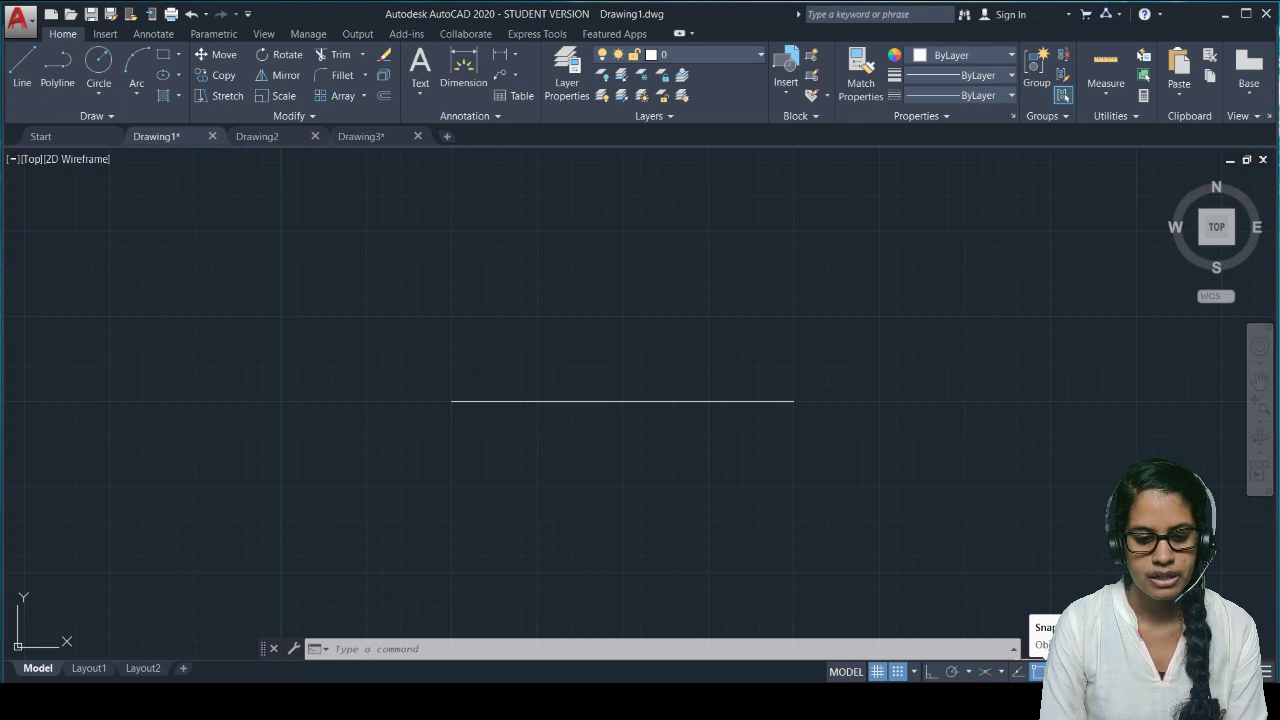
Step: Draw a vertical line from the horizontal line's midpoint straight up toward the drawing top
key("Return")
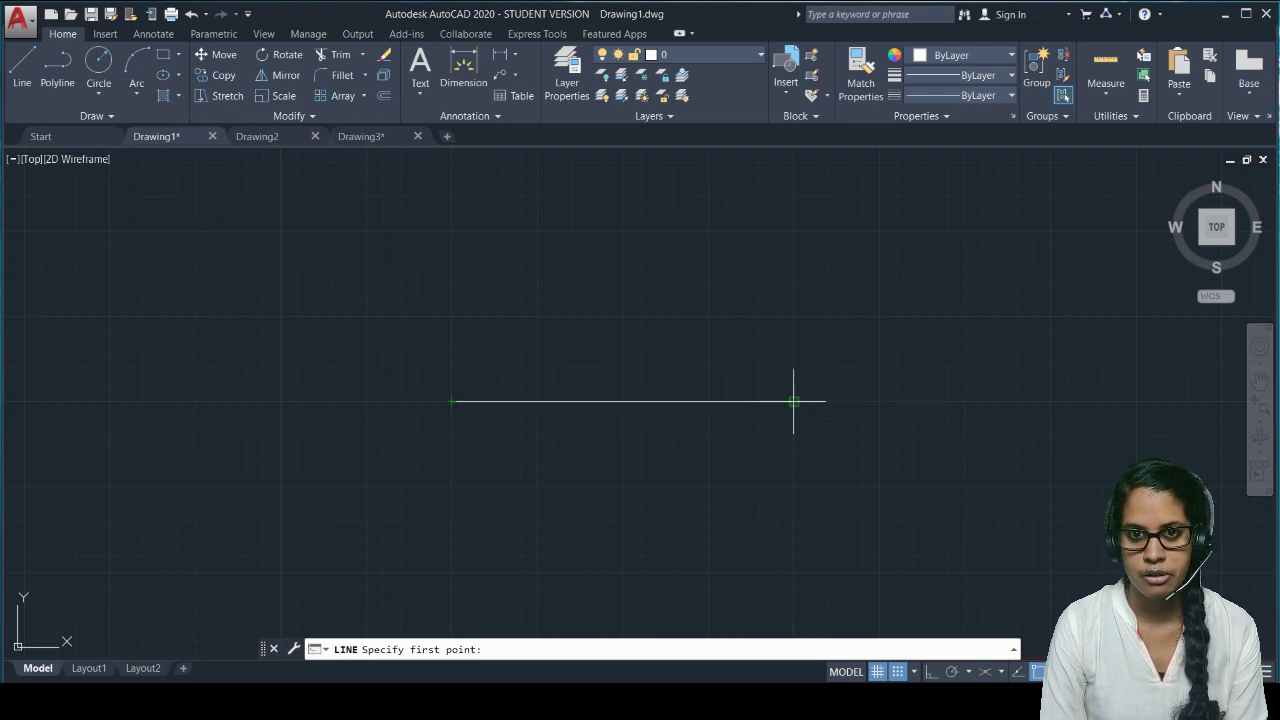
left_click(622, 401)
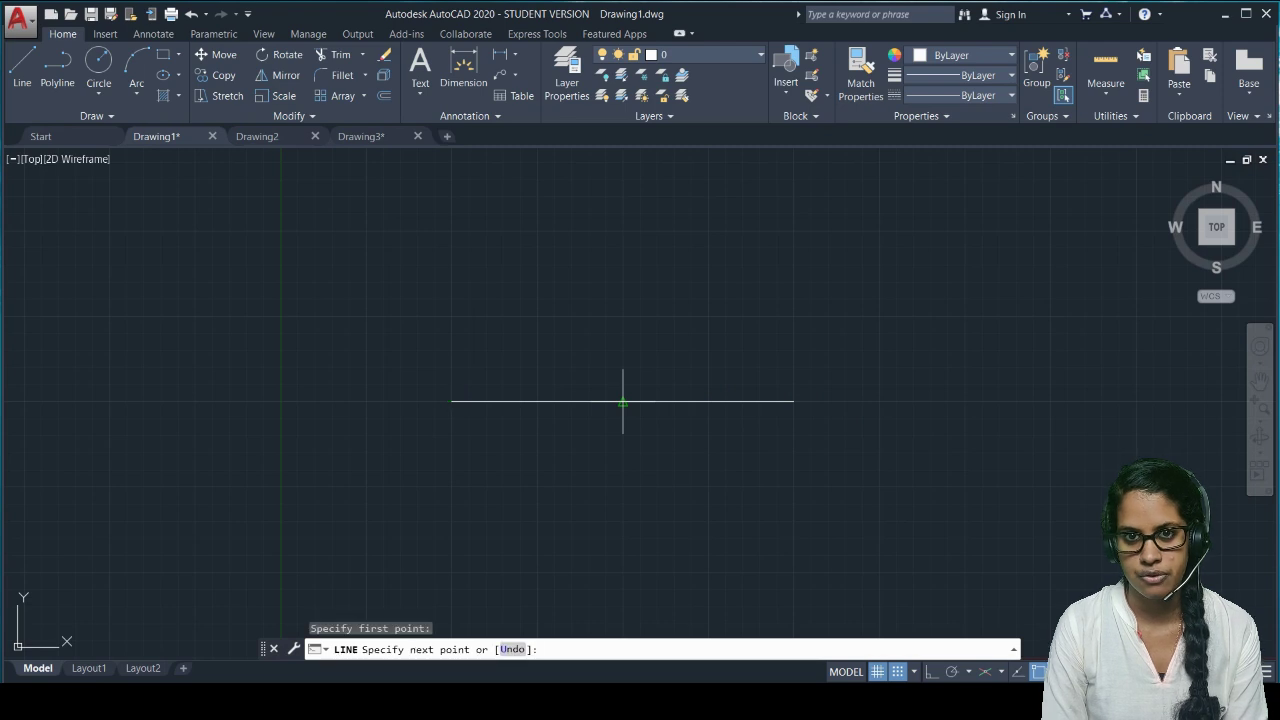
left_click(622, 179)
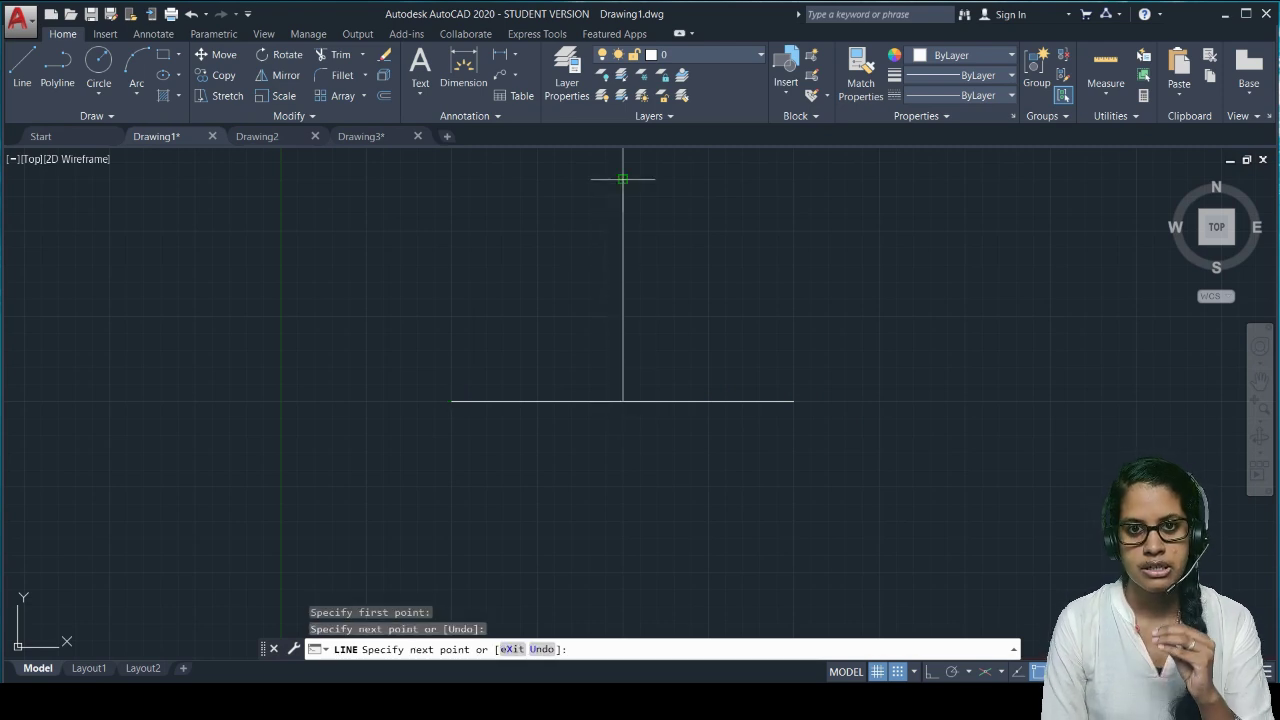
key("Escape")
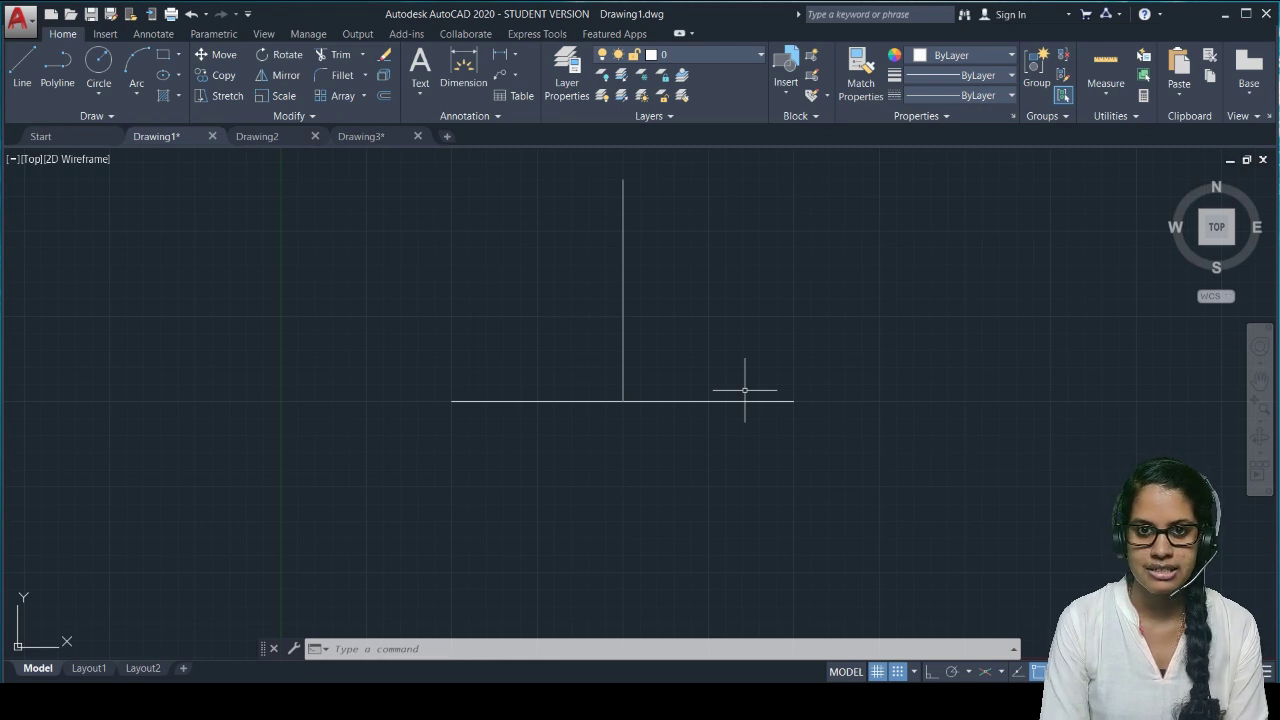
Step: Set snap type to Isometric snap in Drafting Settings via DS and apply it
type("ds")
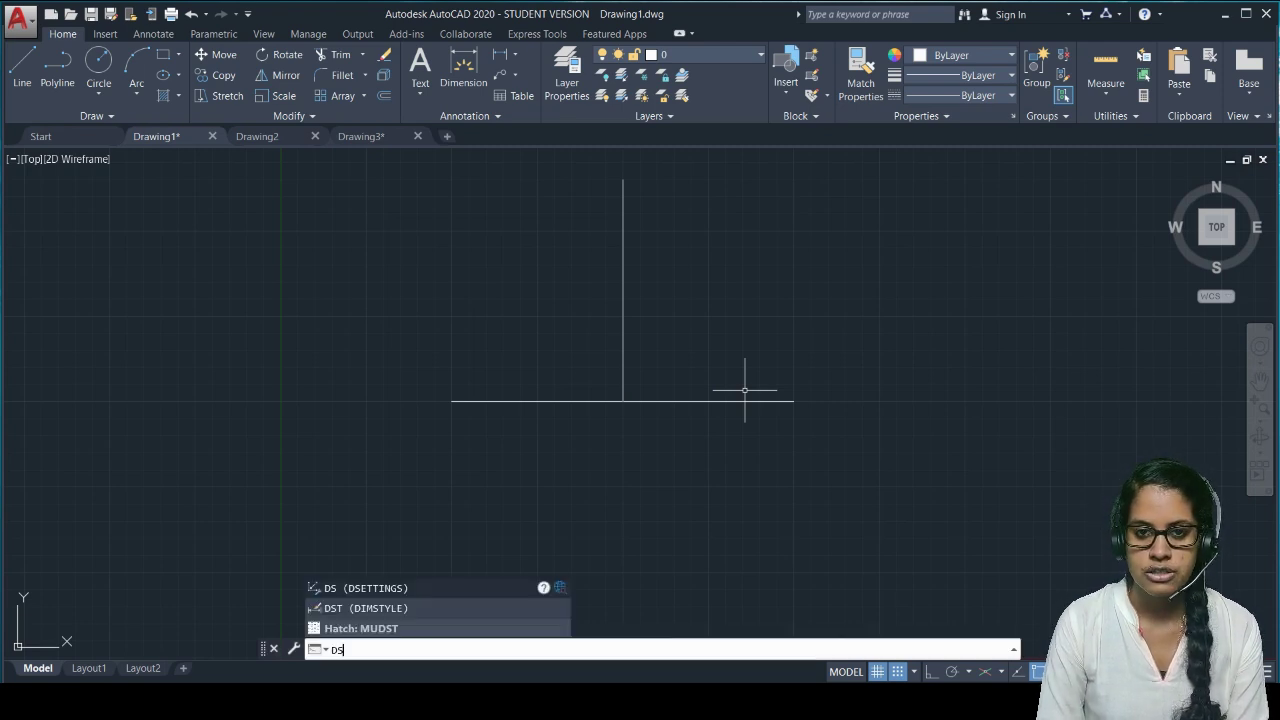
key("Return")
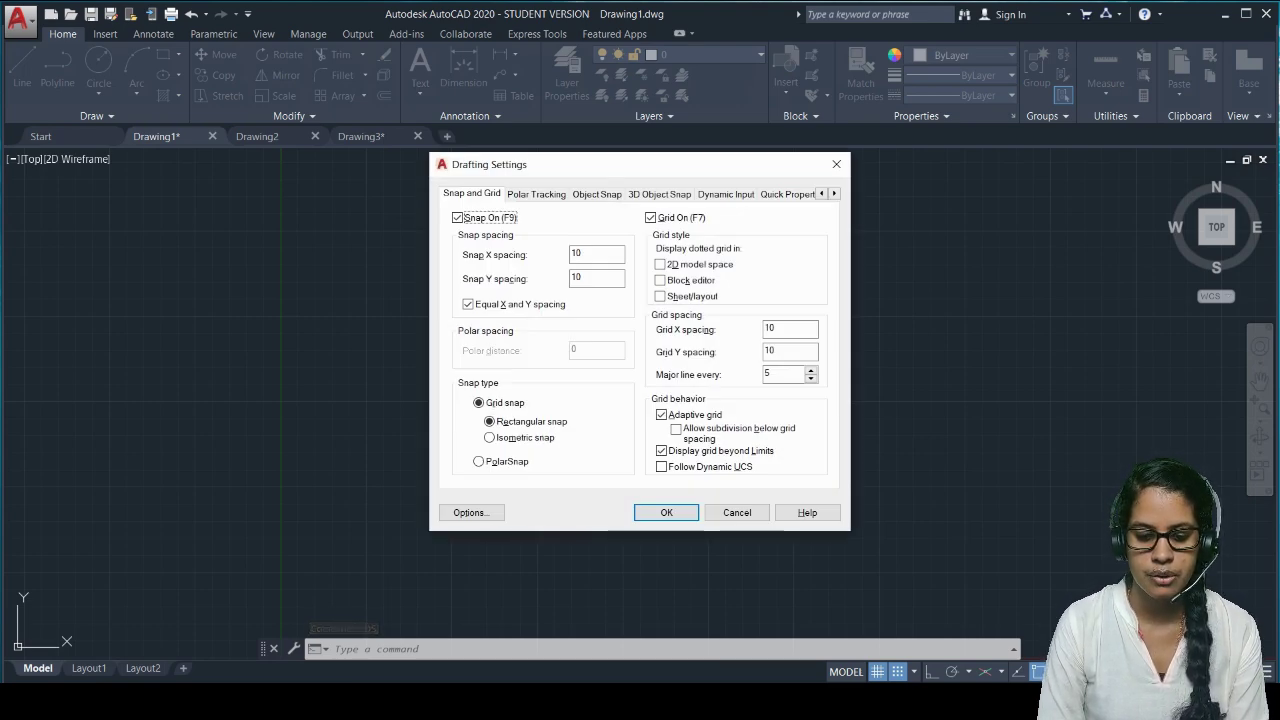
left_click(489, 437)
left_click(677, 512)
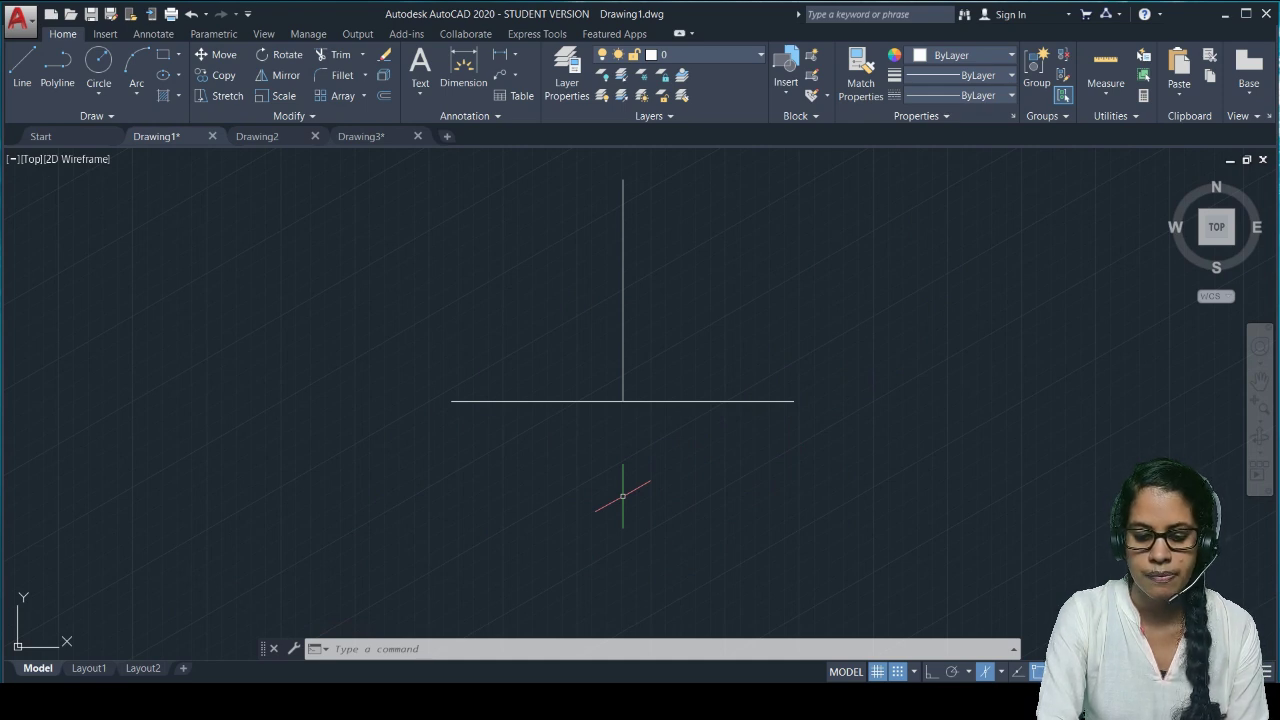
Step: Cycle the isoplane through Top, Right and Left with F5, then reopen Drafting Settings
key("F5")
key("F5")
key("F5")
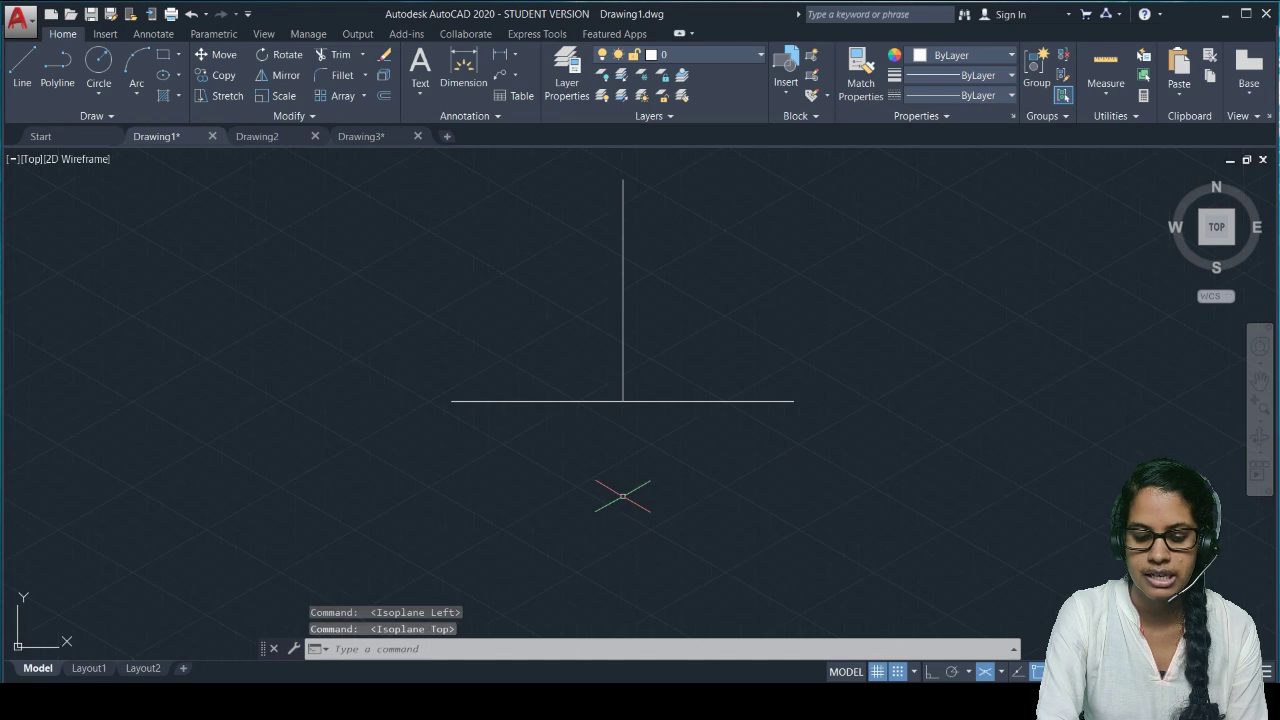
key("F5")
key("F5")
key("F5")
key("F5")
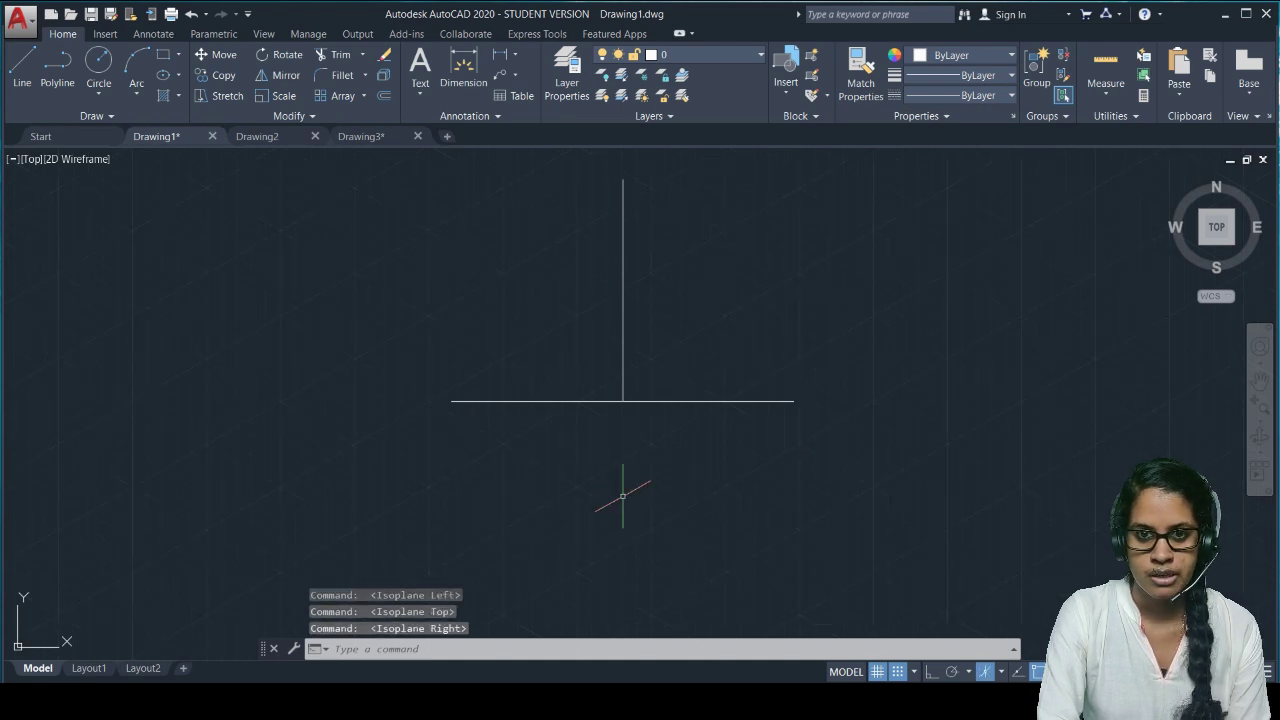
key("F5")
key("F5")
key("F5")
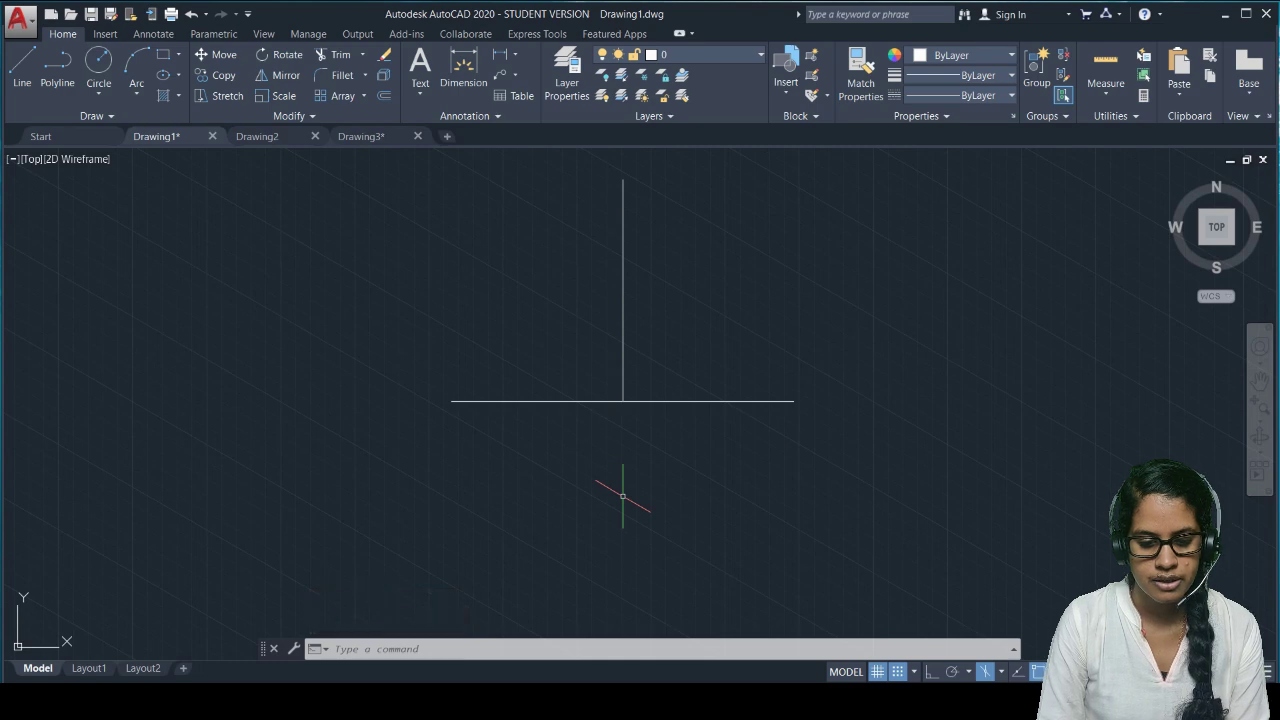
type("ds")
key("Return")
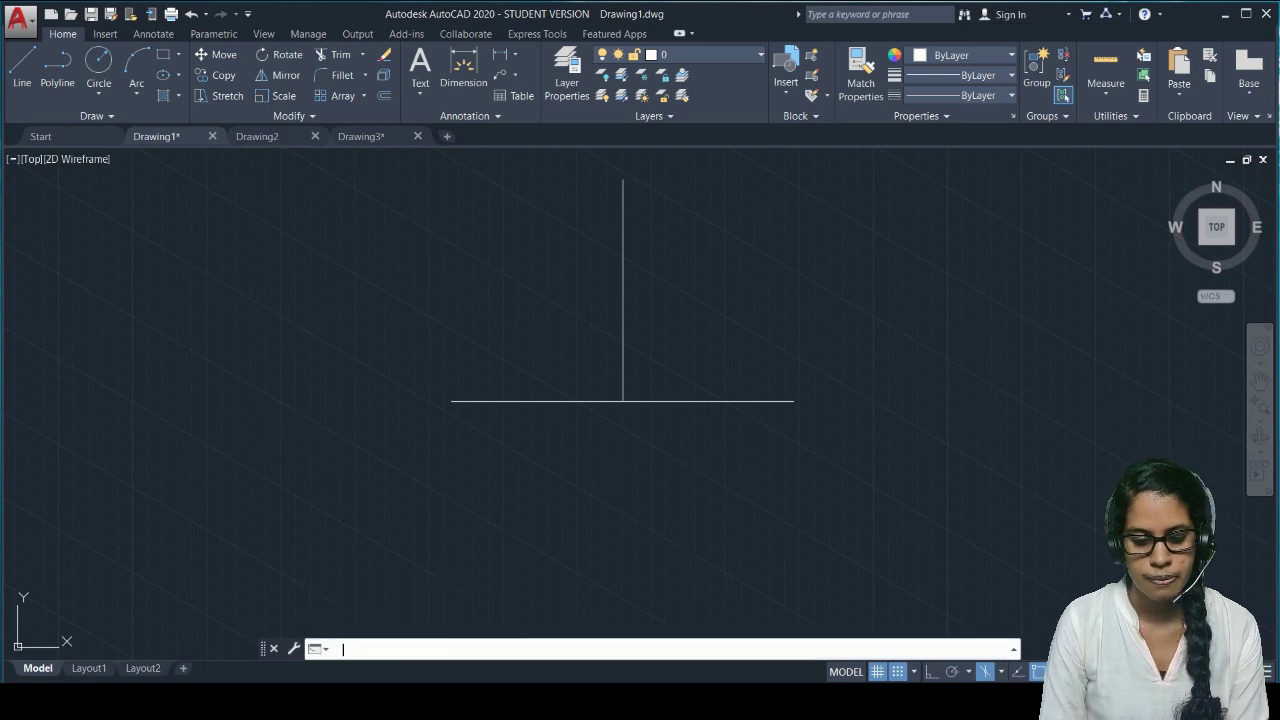
Step: Switch back to Rectangular snap with 10-unit snap and grid spacing and apply
left_click(490, 421)
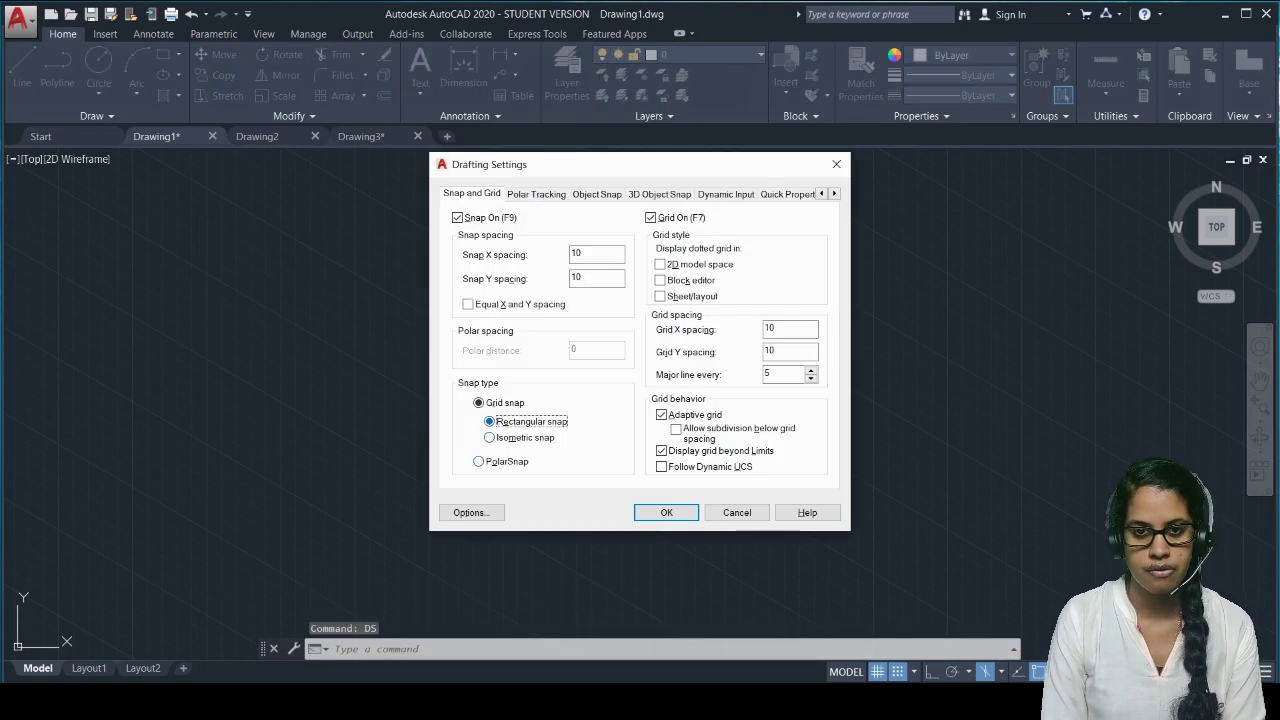
left_click(664, 511)
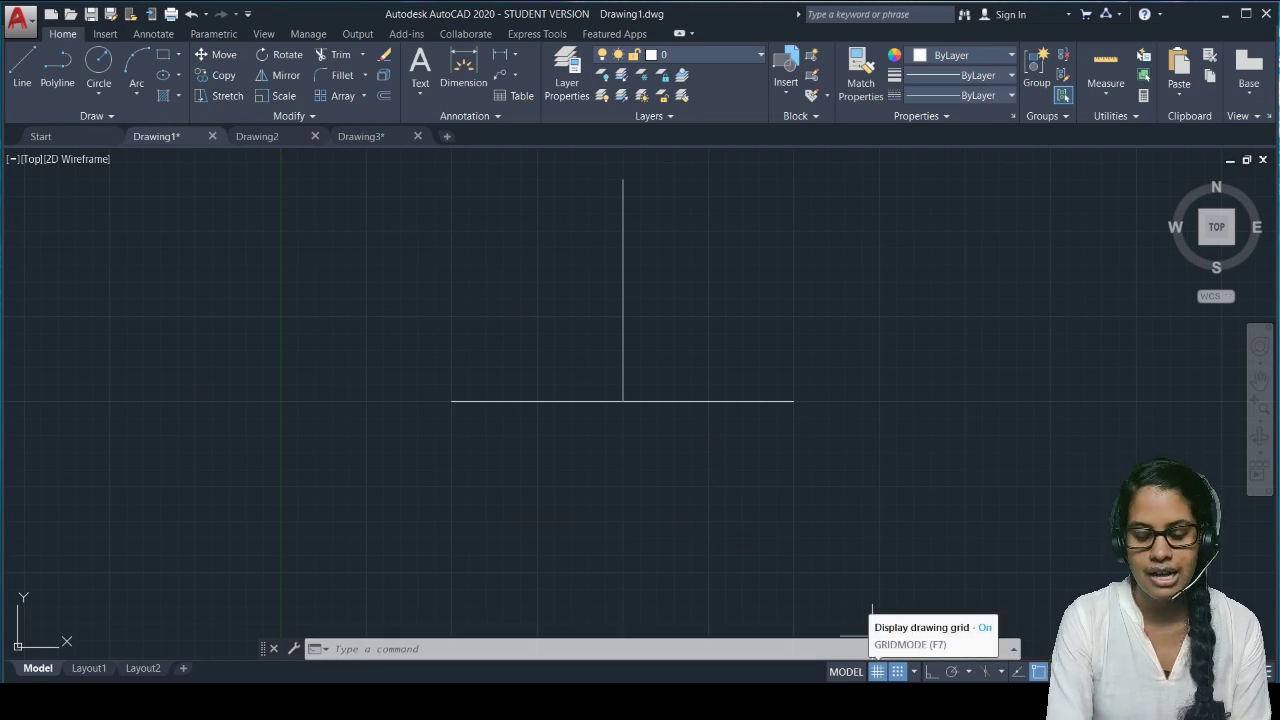
key("F7")
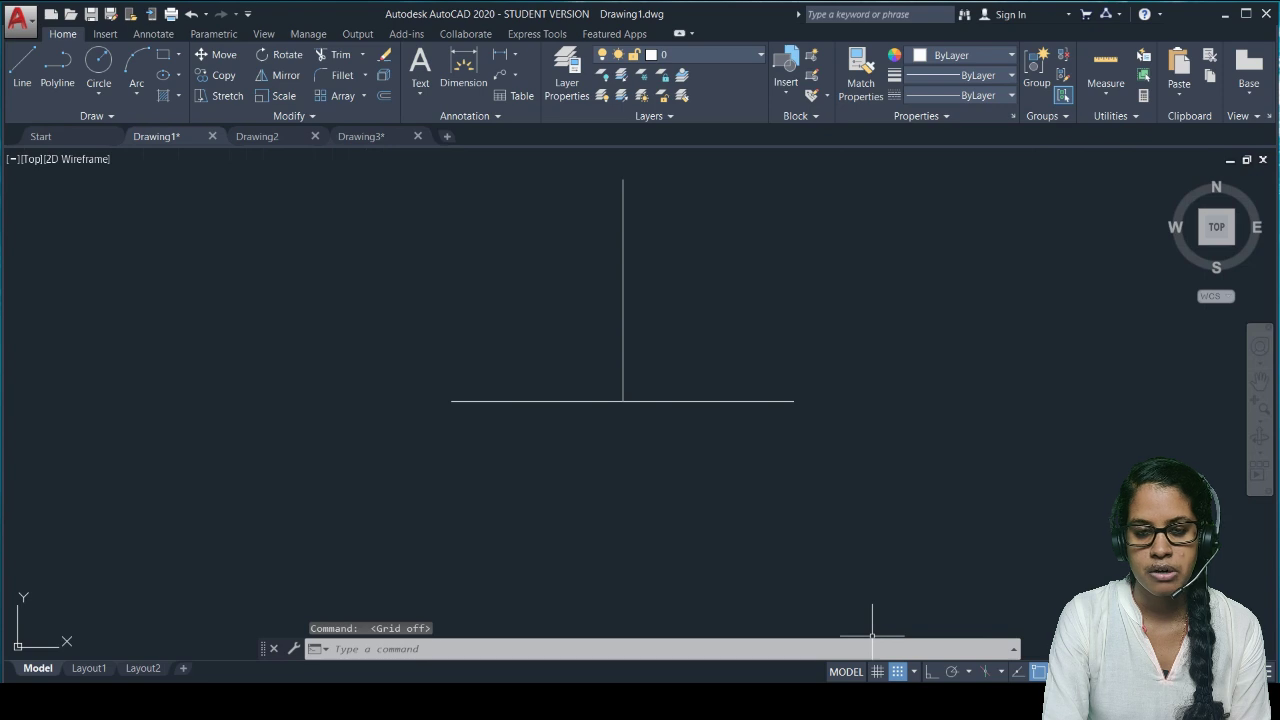
key("F7")
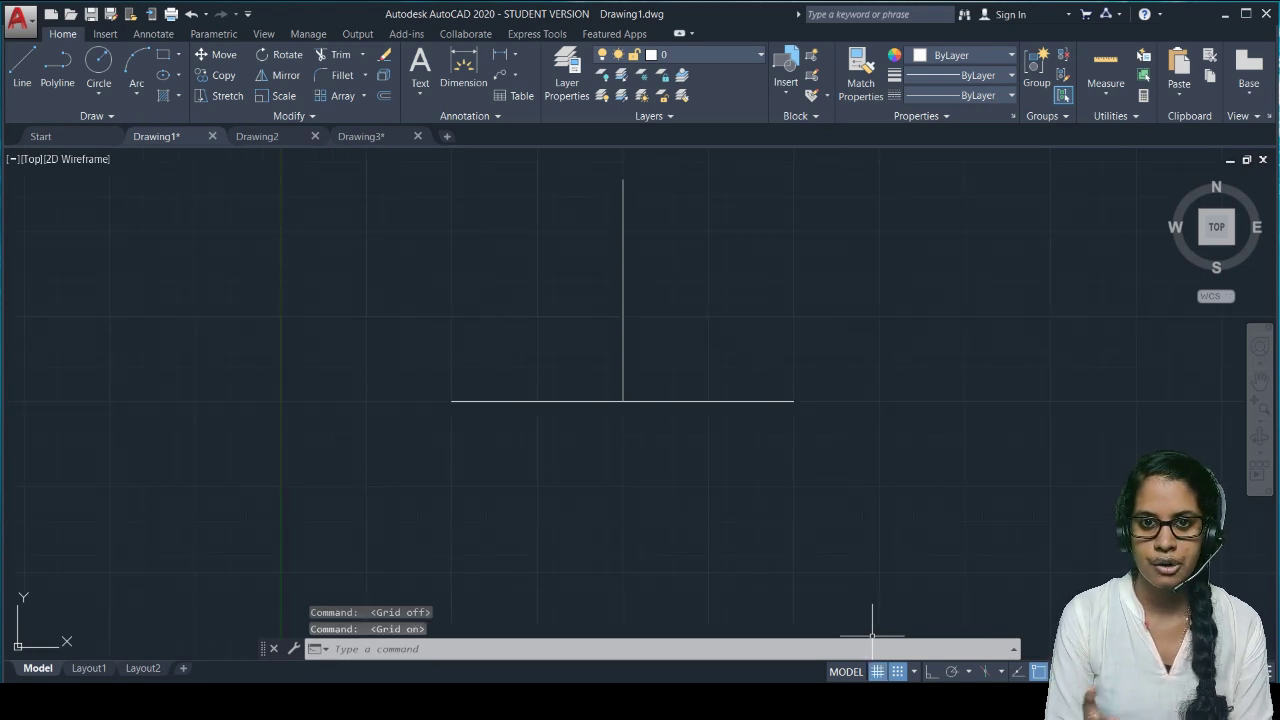
key("F7")
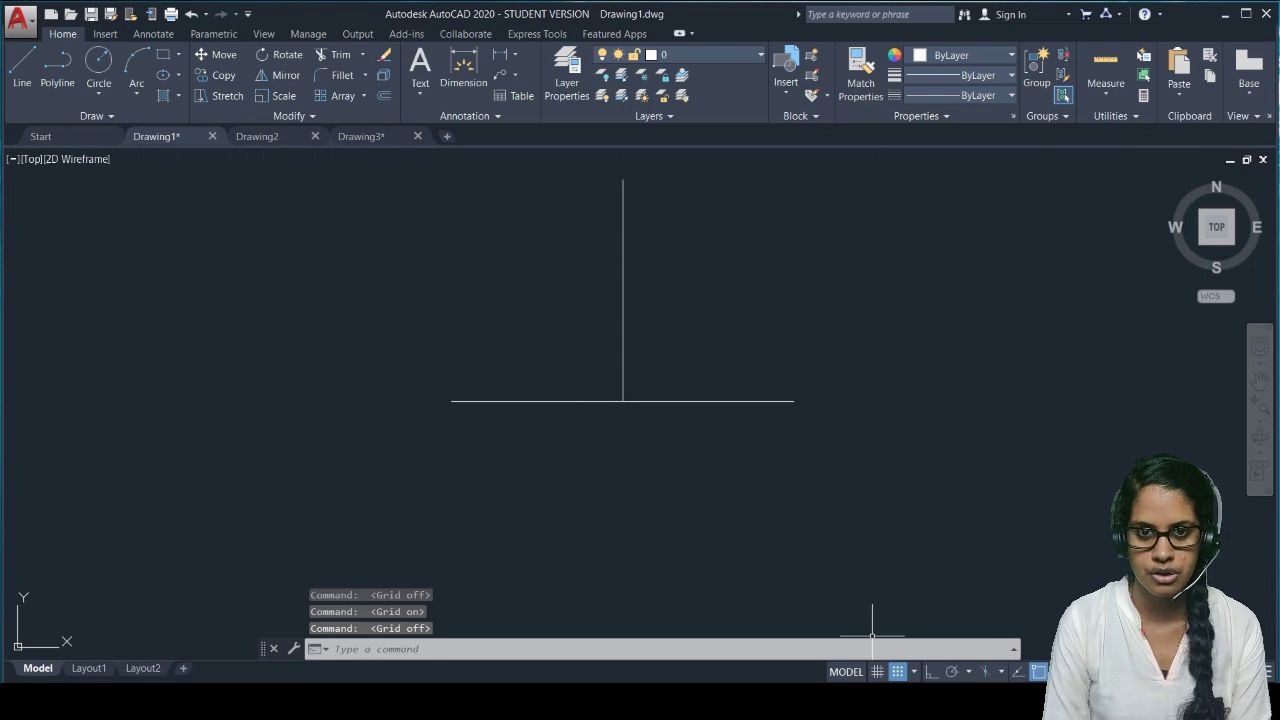
key("F7")
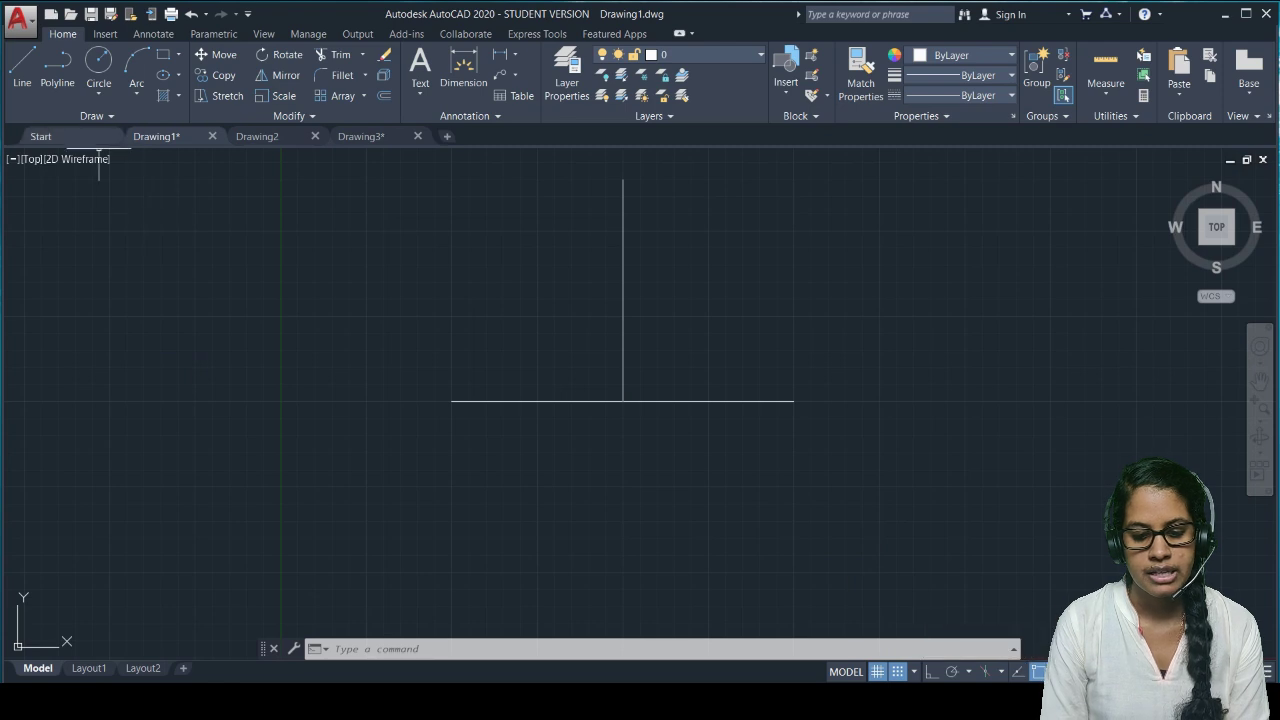
Step: Turn on Ortho mode with F8 during a trial line, then cancel that line
left_click(22, 66)
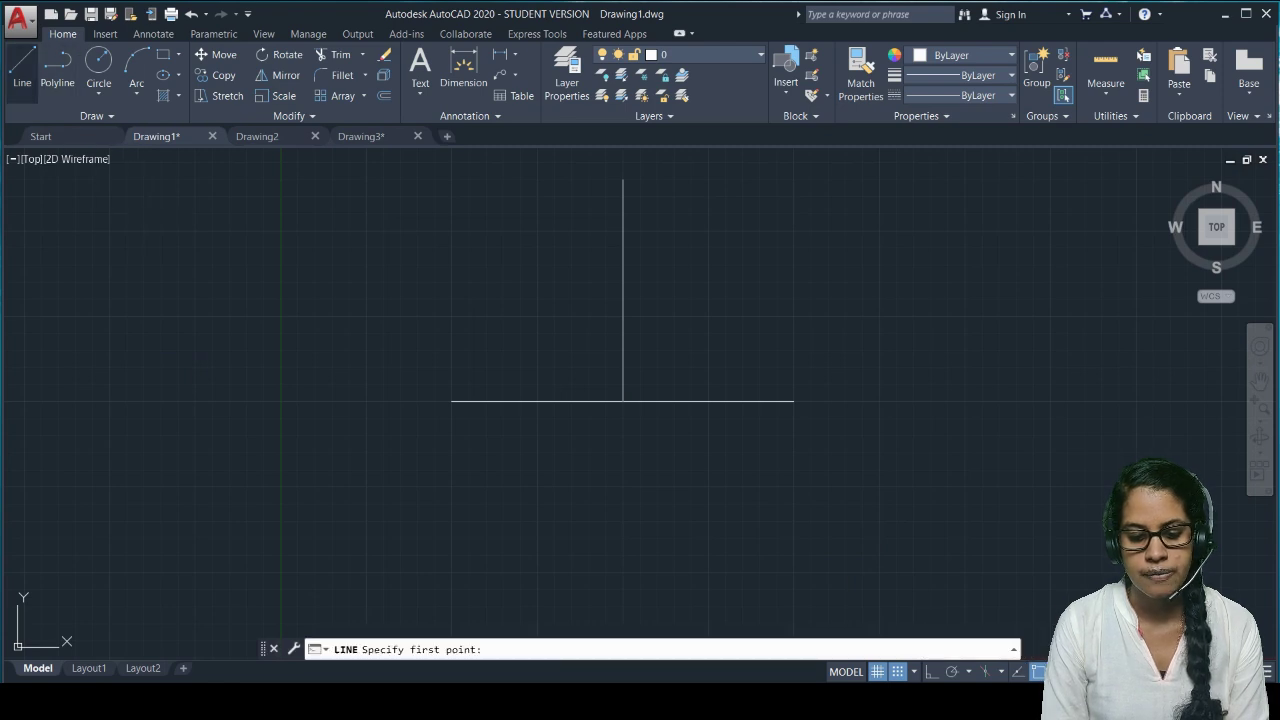
left_click(503, 469)
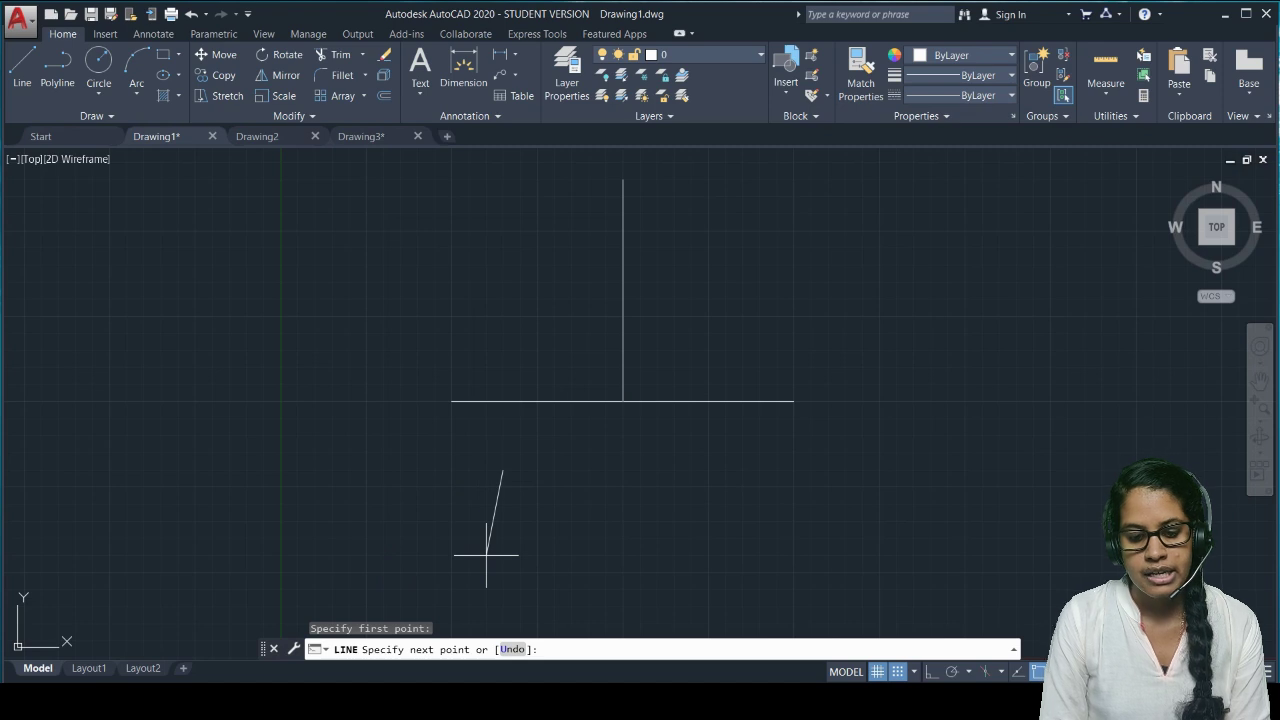
key("F8")
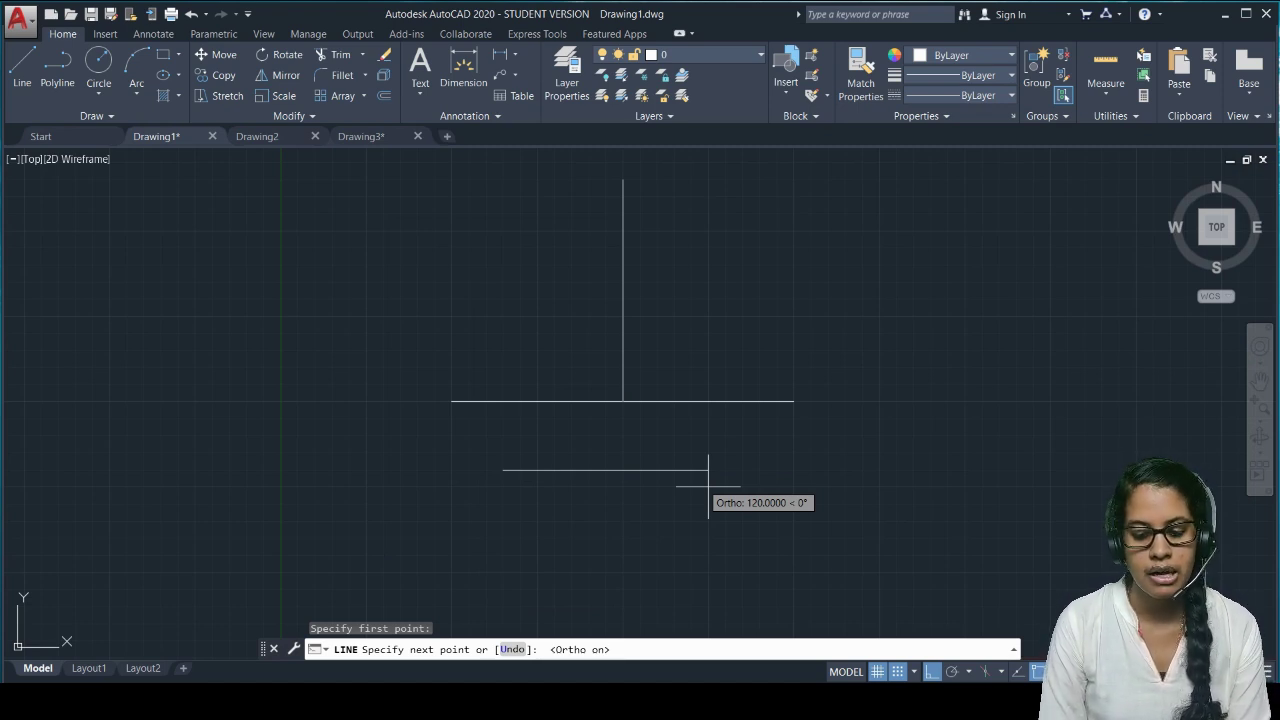
key("Escape")
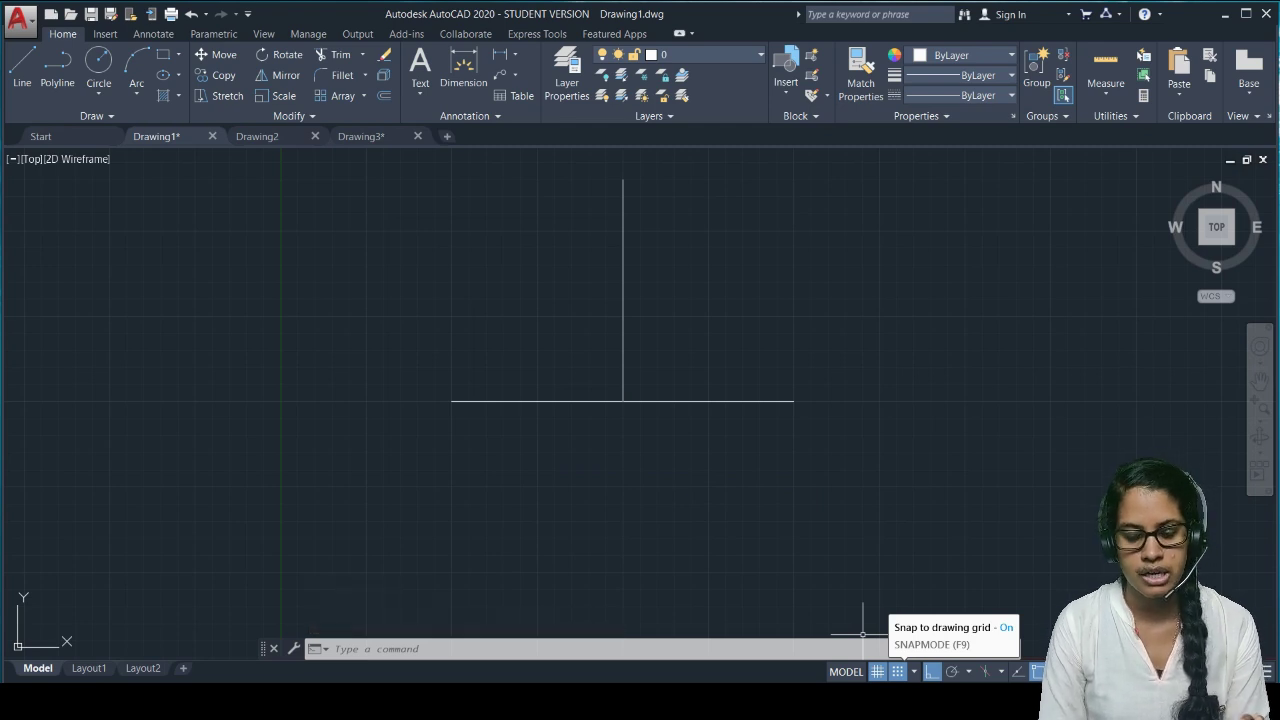
Step: Draw a square of four orthogonal lines, about 50 units per side, below the inverted T
type("l")
key("Return")
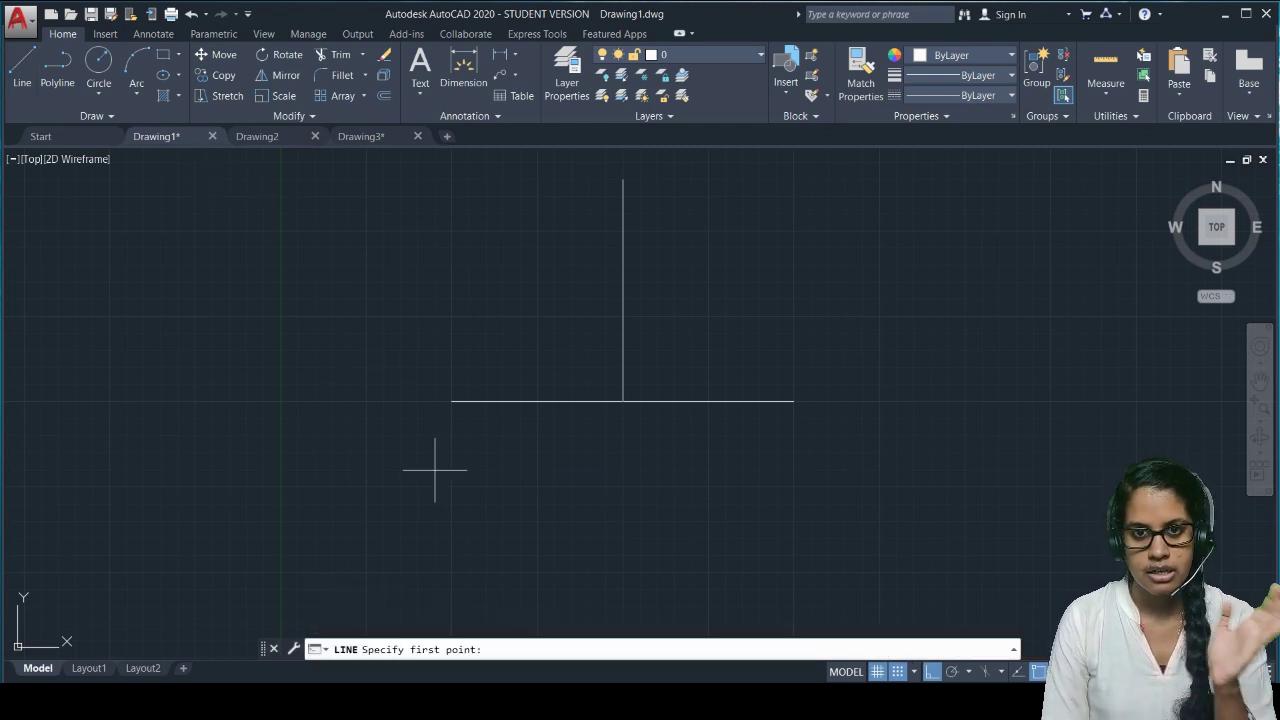
left_click(623, 487)
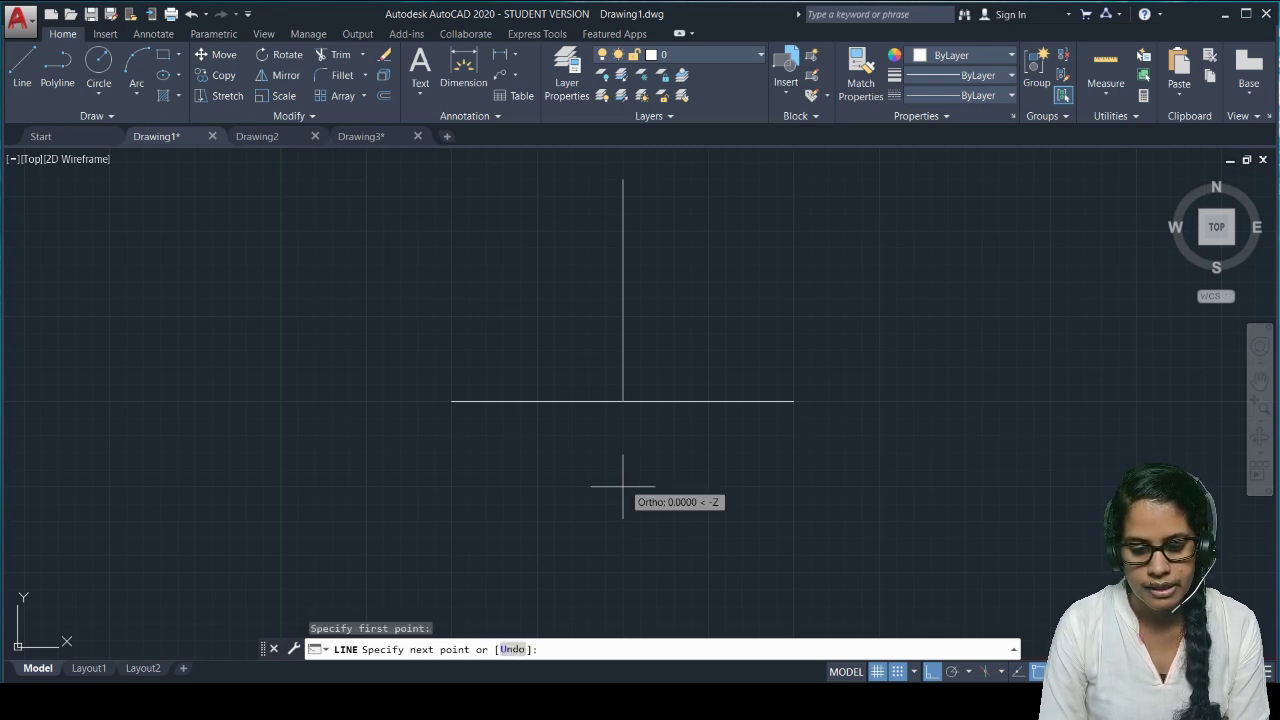
left_click(708, 487)
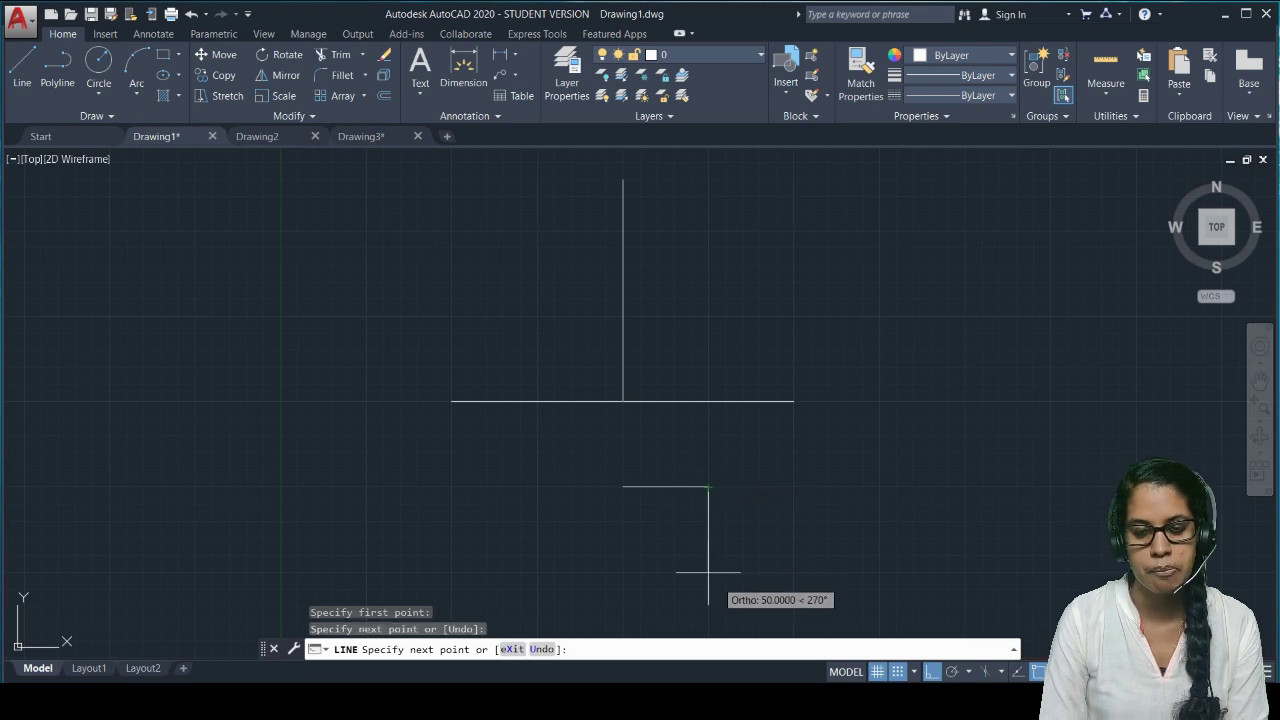
left_click(708, 573)
left_click(623, 573)
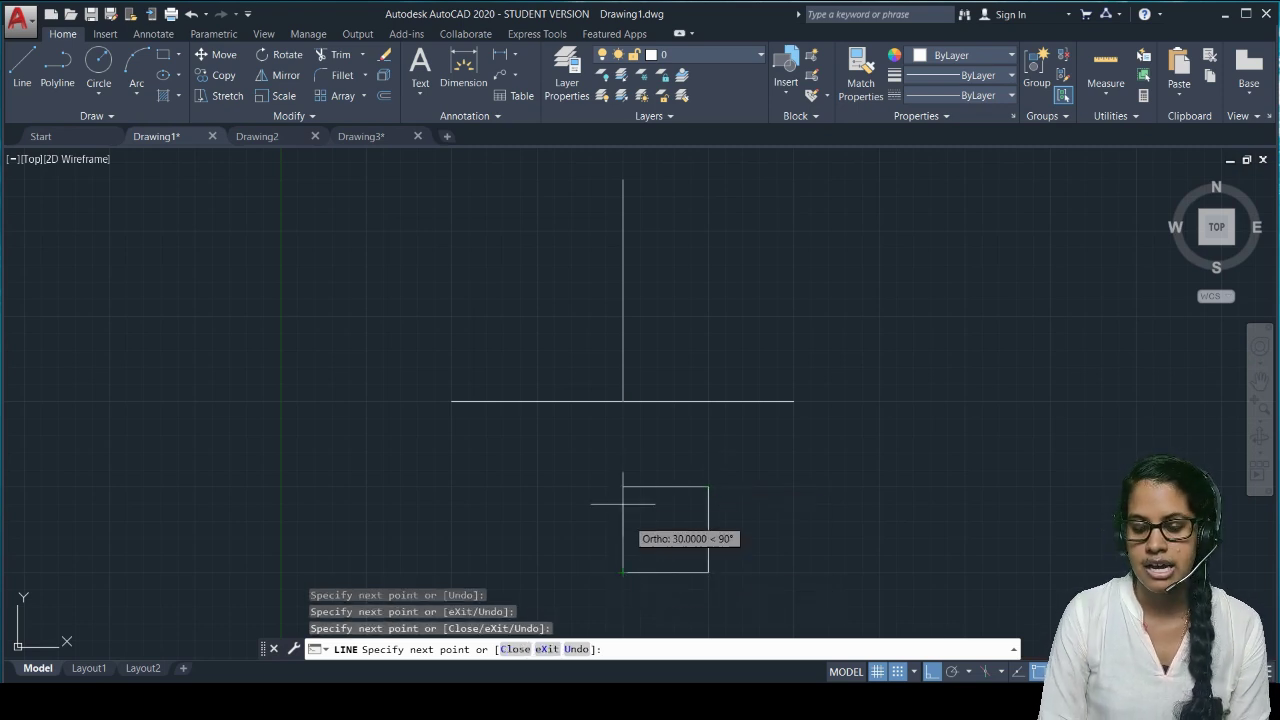
left_click(623, 487)
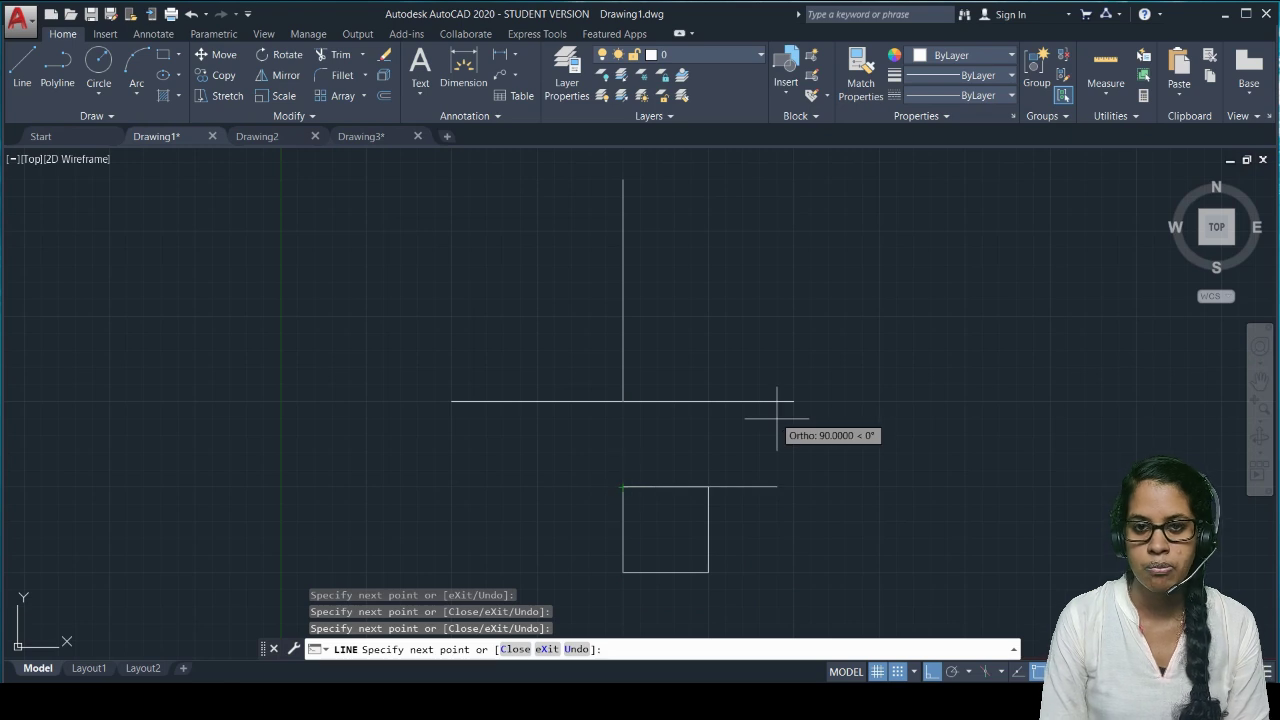
key("Escape")
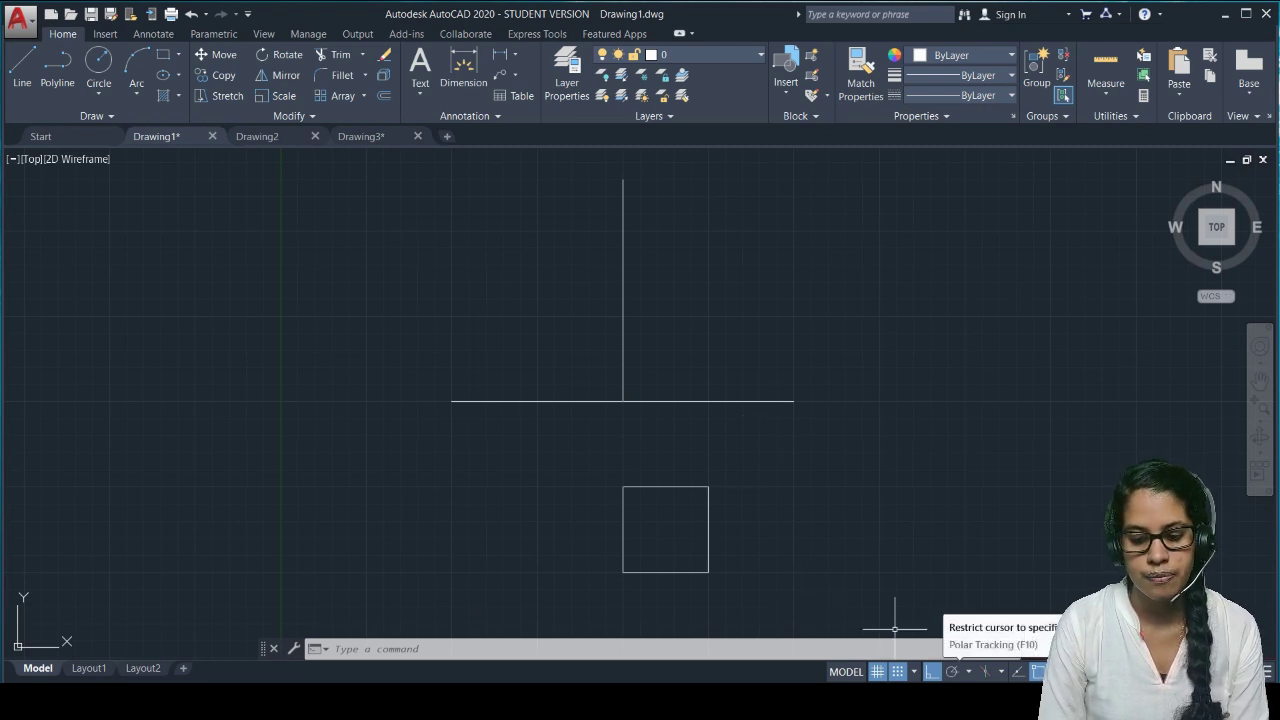
Step: Switch from Ortho to polar tracking and check its 30-degree angle increments
left_click(951, 671)
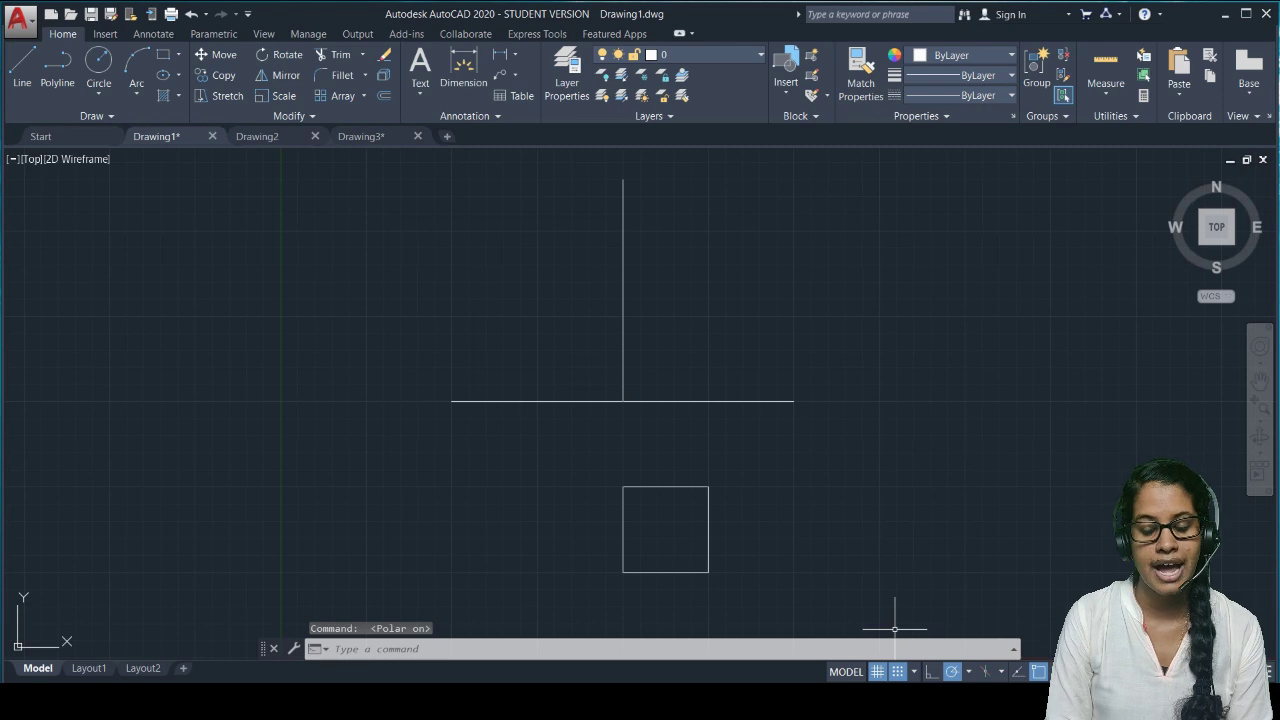
left_click(968, 671)
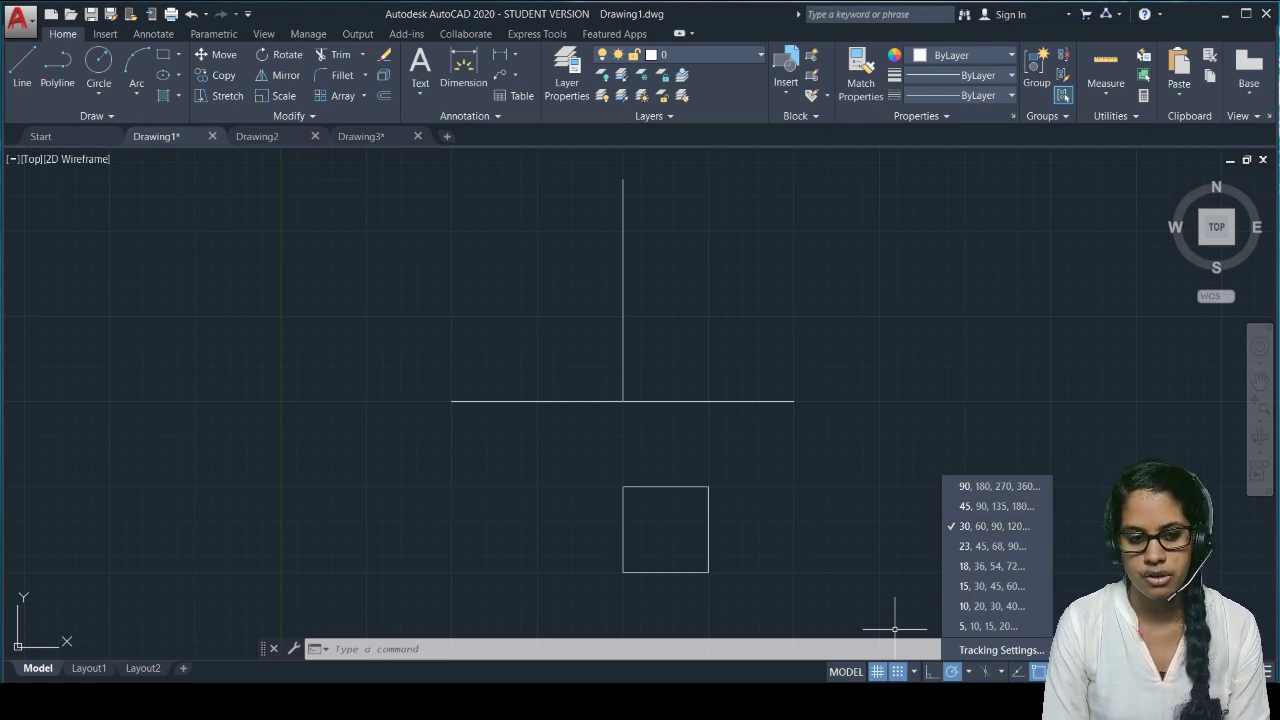
left_click(895, 630)
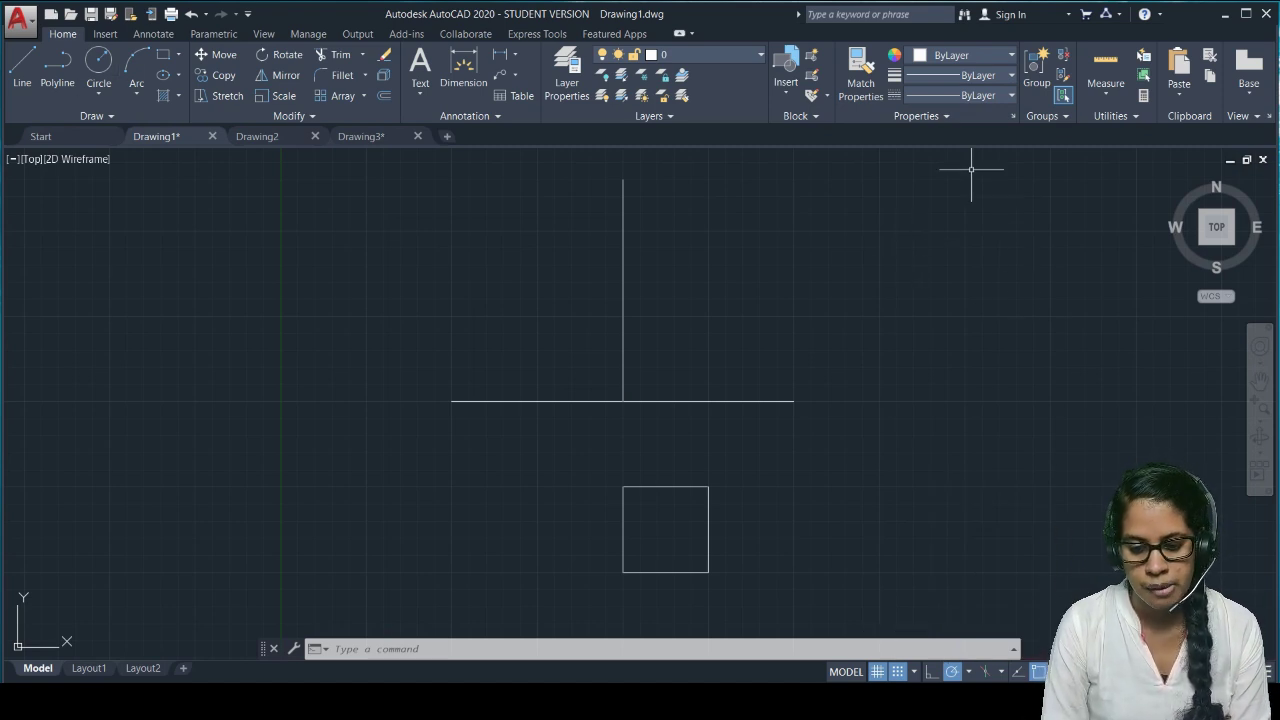
left_click(22, 68)
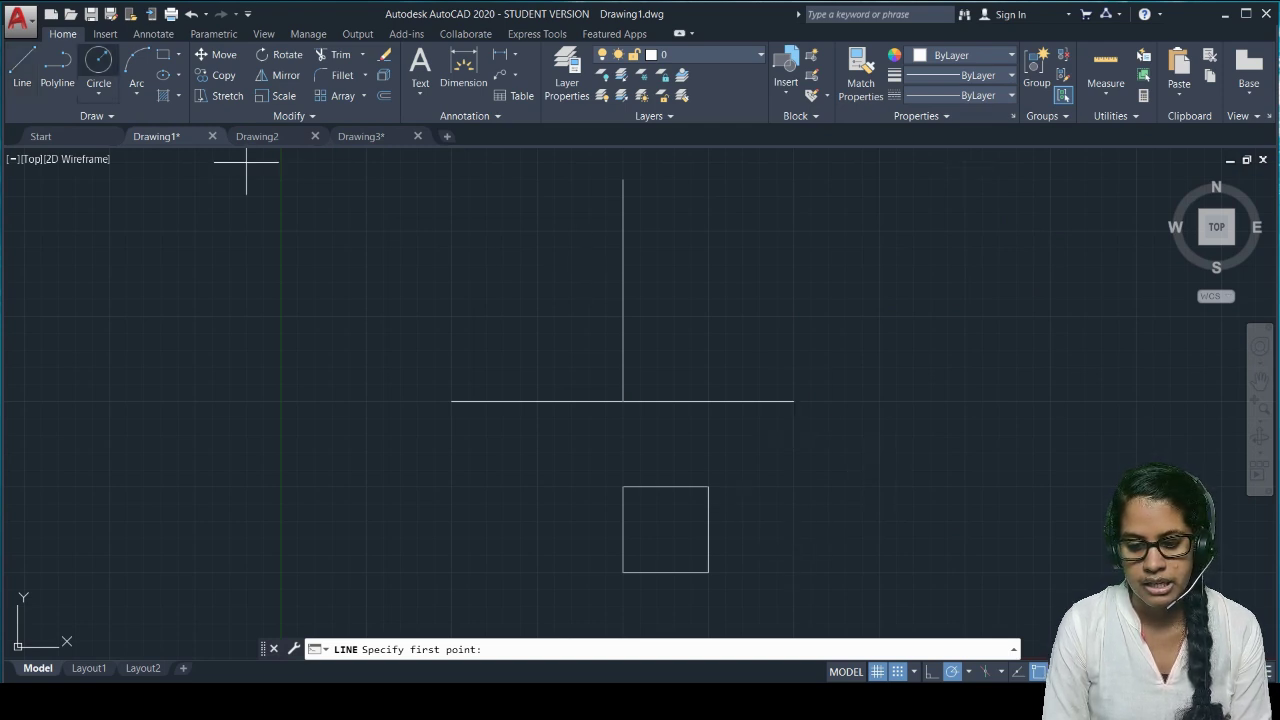
Step: Start a line beside the square, review the polar angle list, then cancel the line
left_click(793, 555)
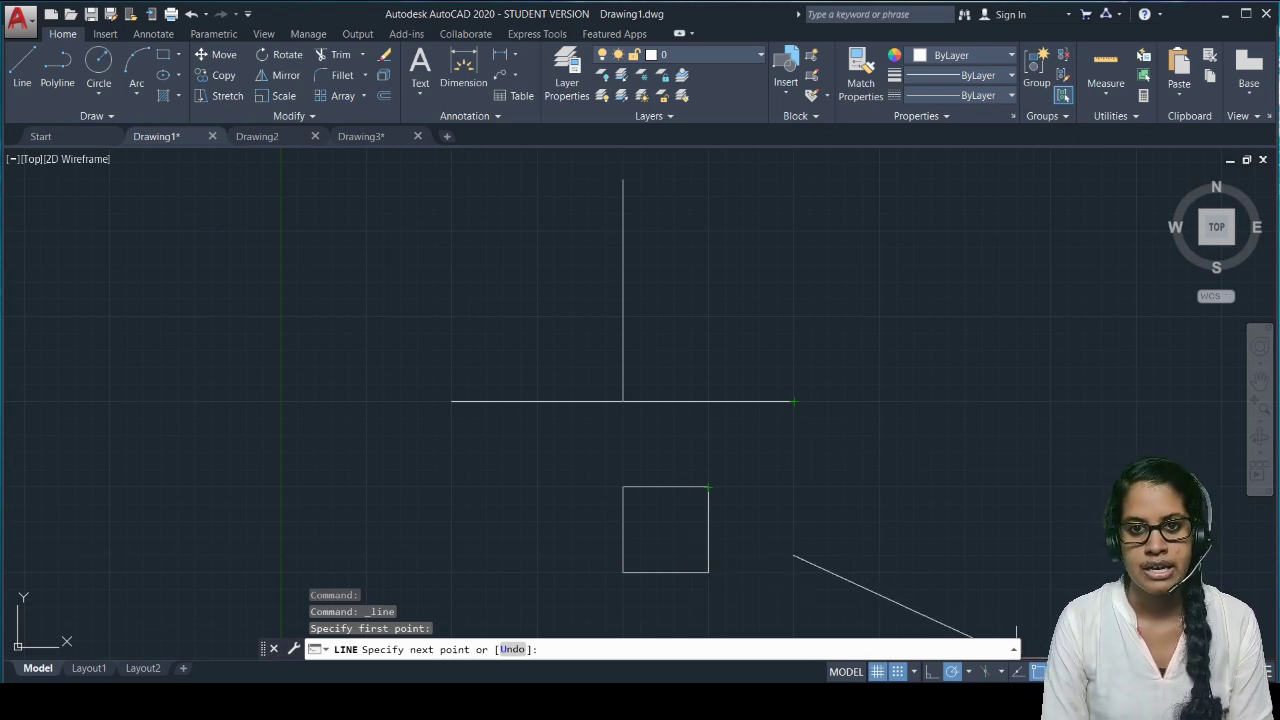
left_click(968, 671)
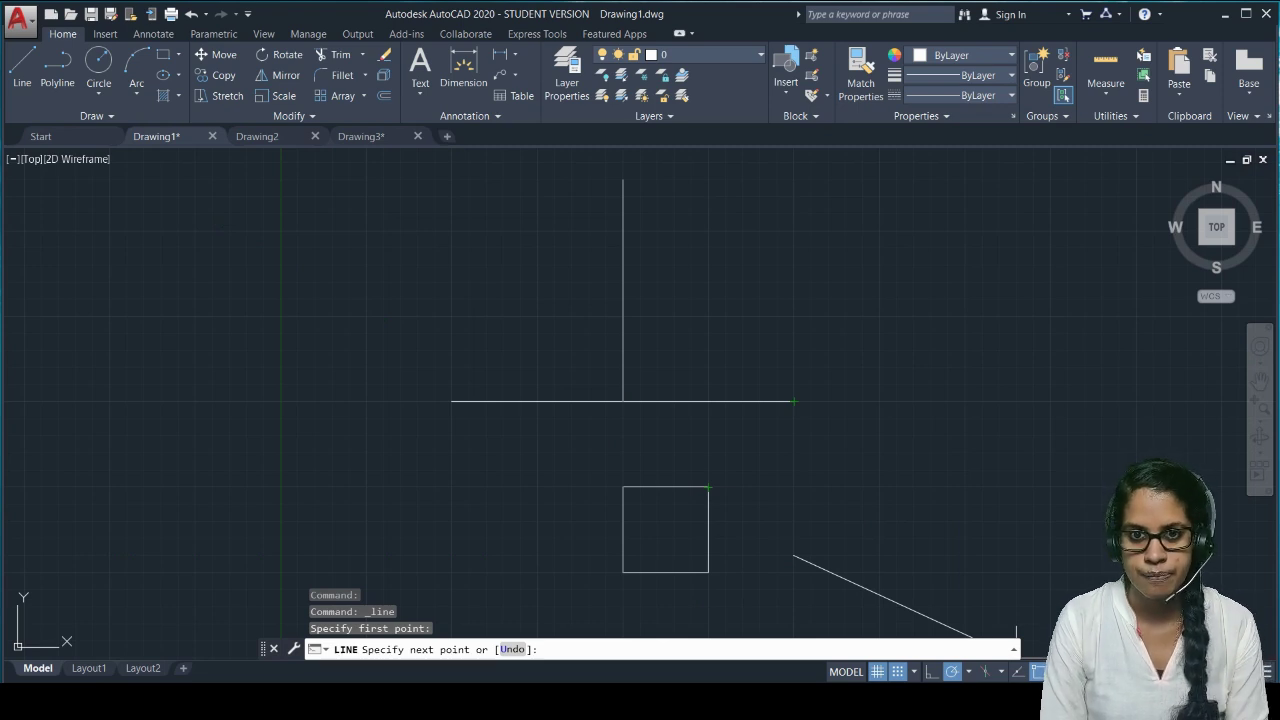
key("Escape")
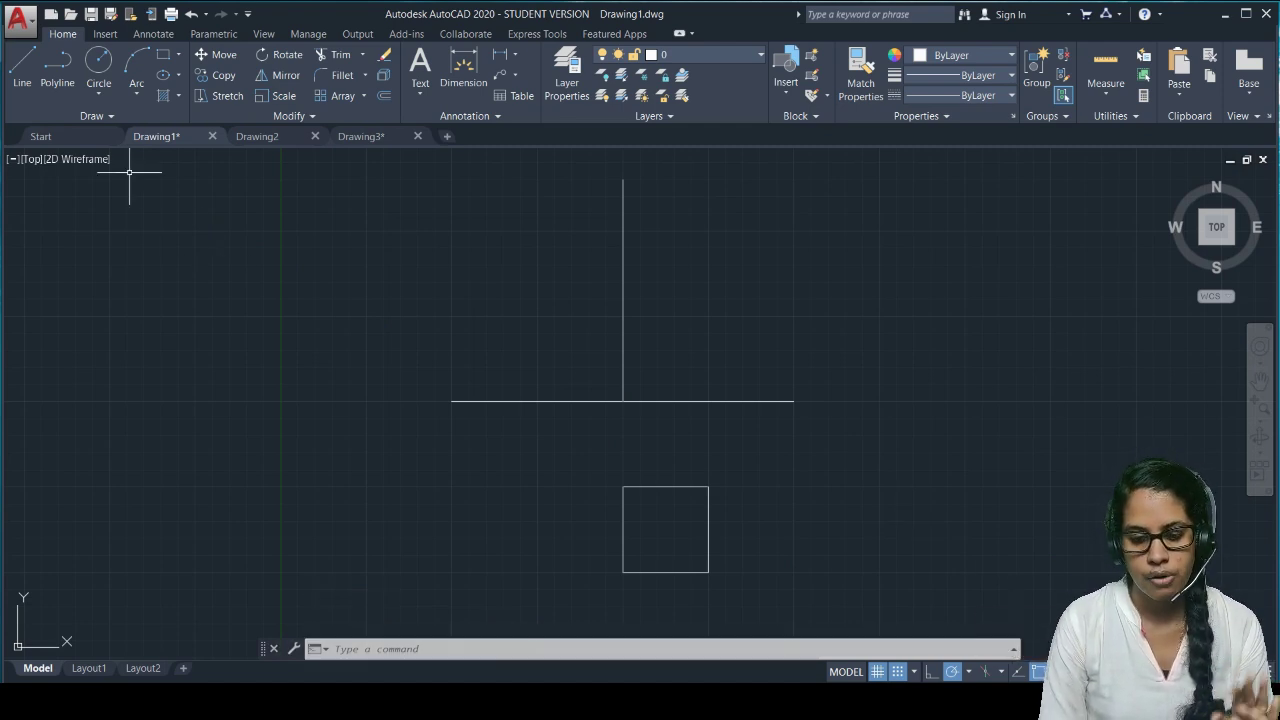
Step: Draw the rectangle's 80-unit top edge and its right edge running downward
left_click(22, 70)
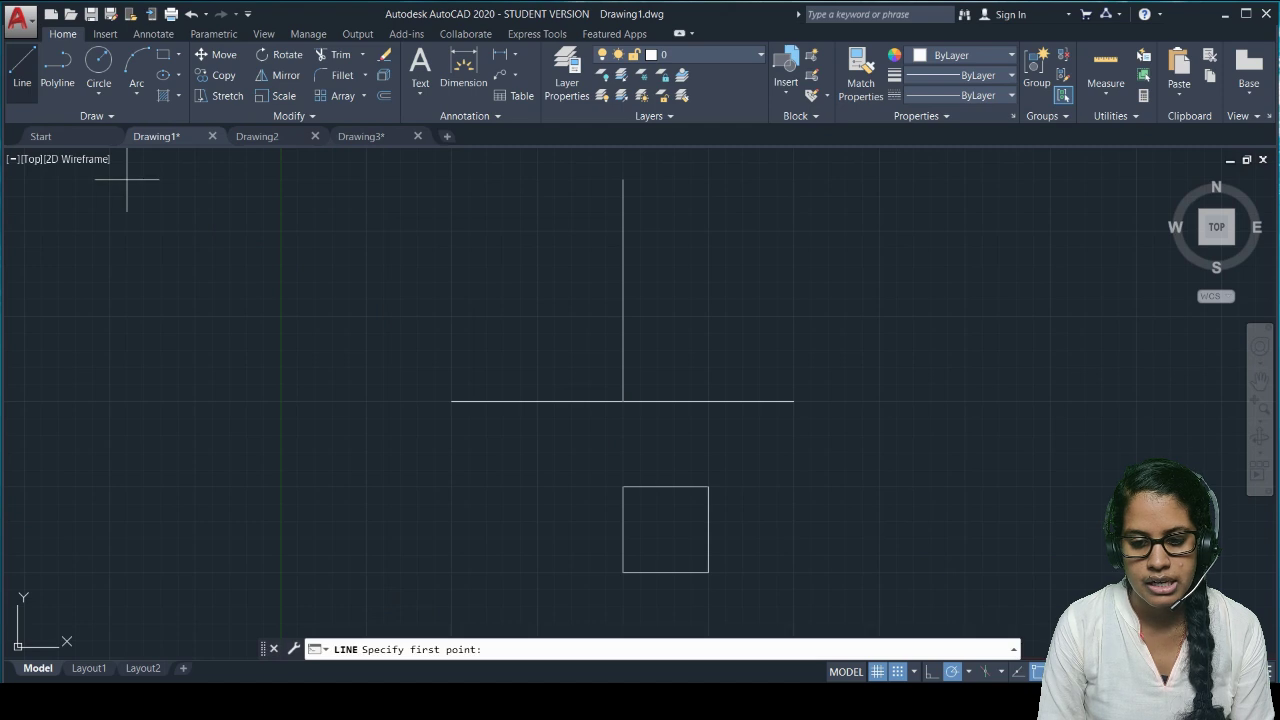
left_click(880, 265)
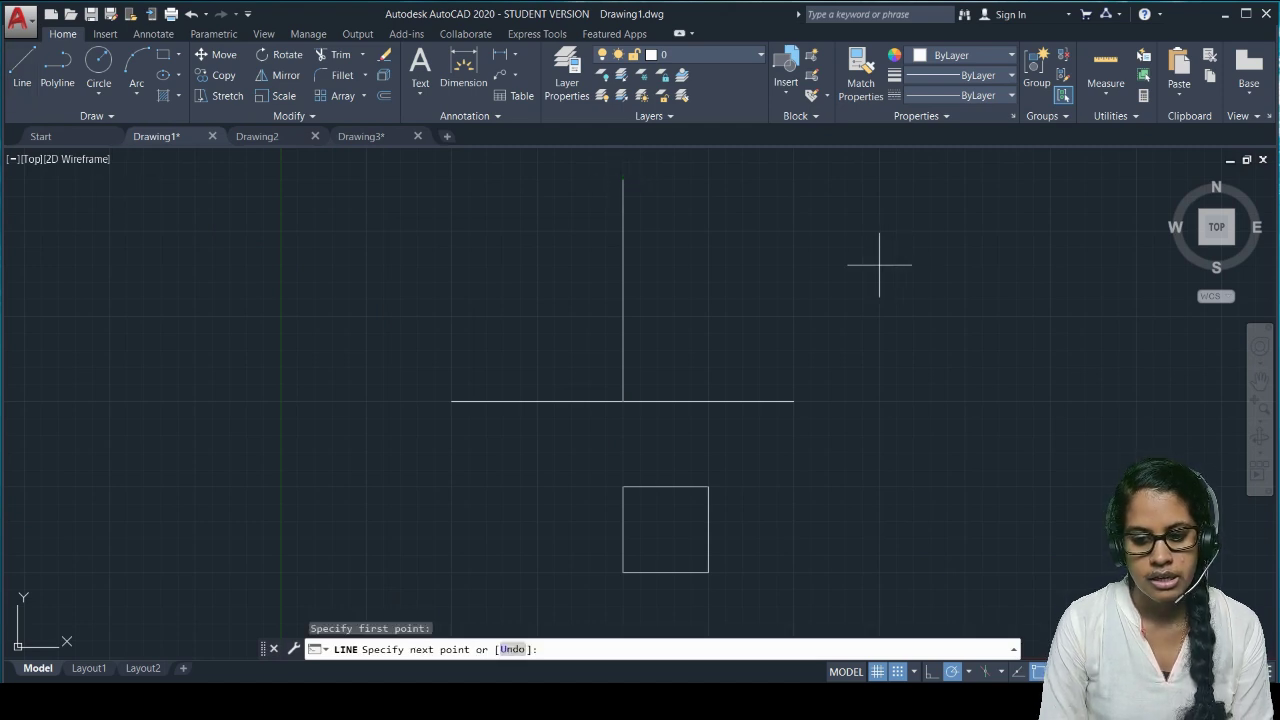
left_click(1016, 265)
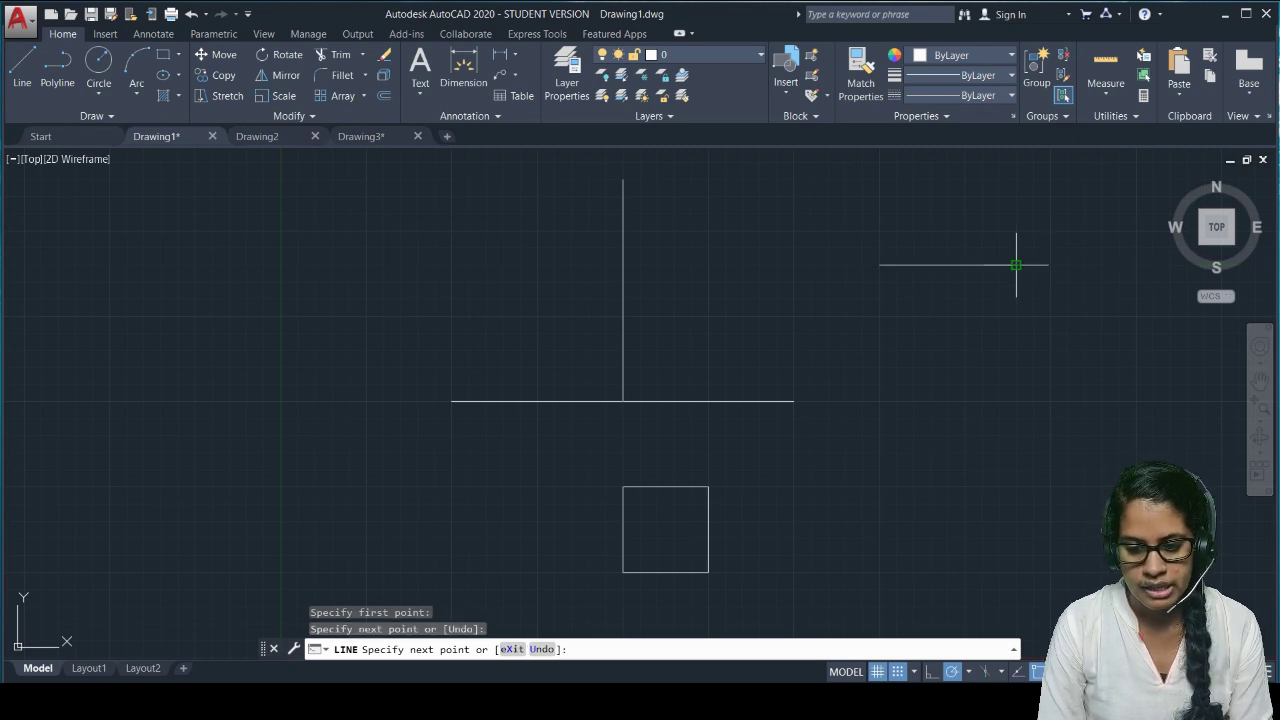
left_click(1016, 418)
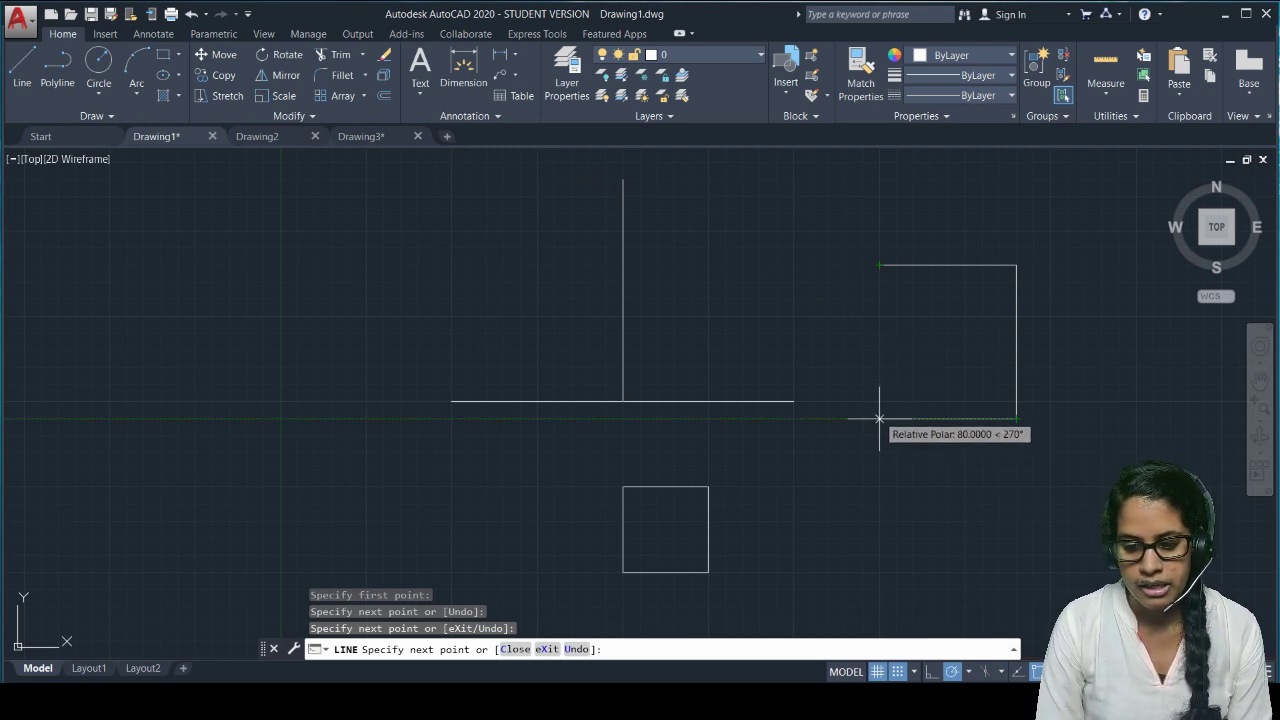
Step: Turn off grid snap, enable object snap tracking, undo the stray diagonal, and close the bottom and left edges
left_click(898, 671)
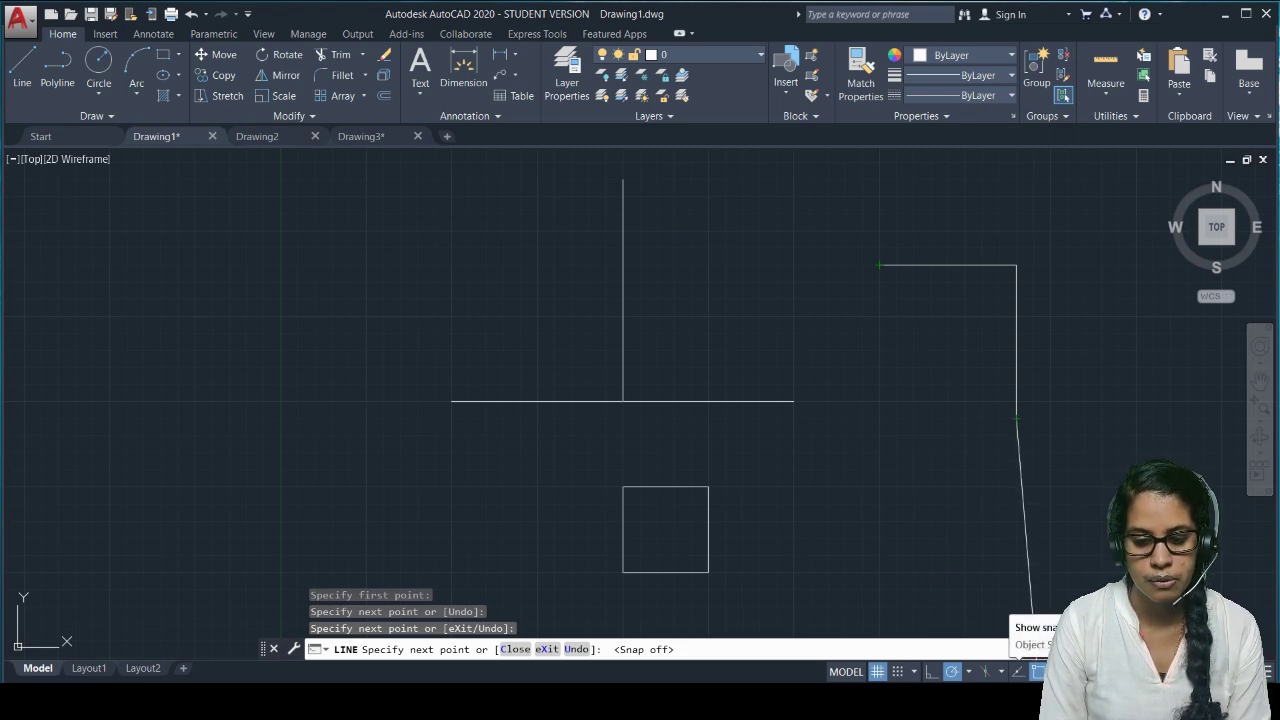
left_click(1018, 671)
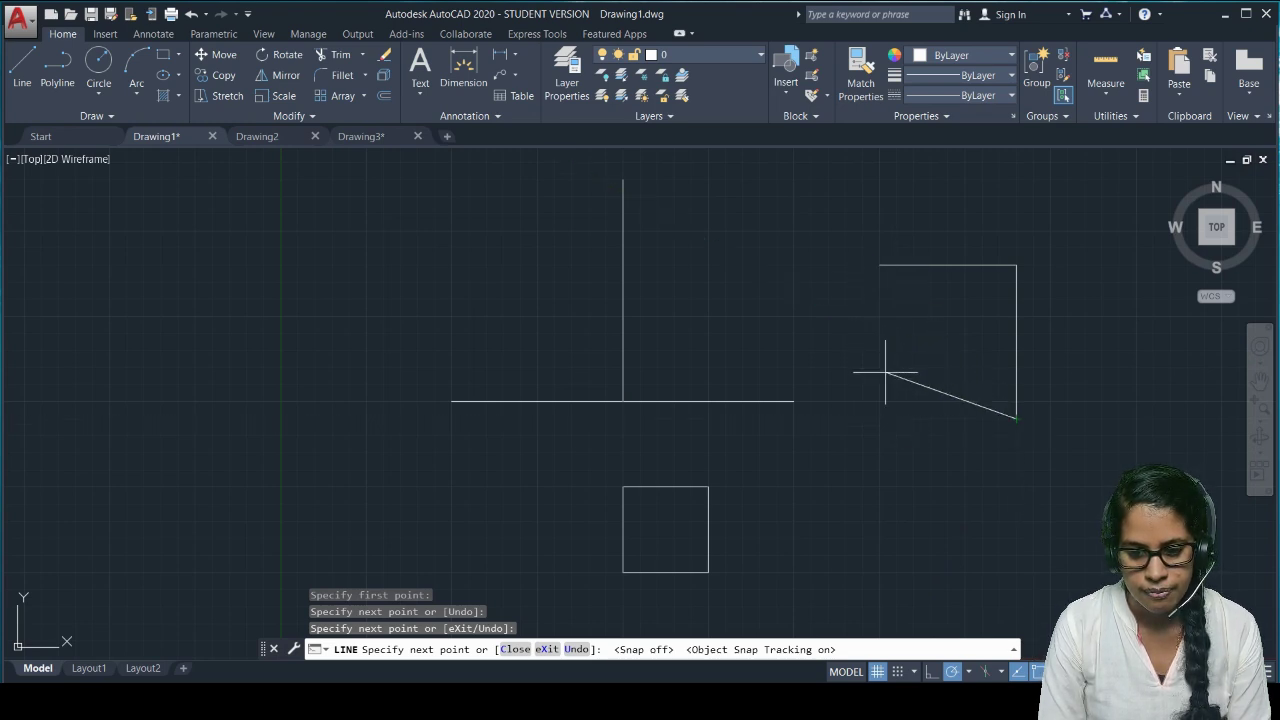
left_click(879, 267)
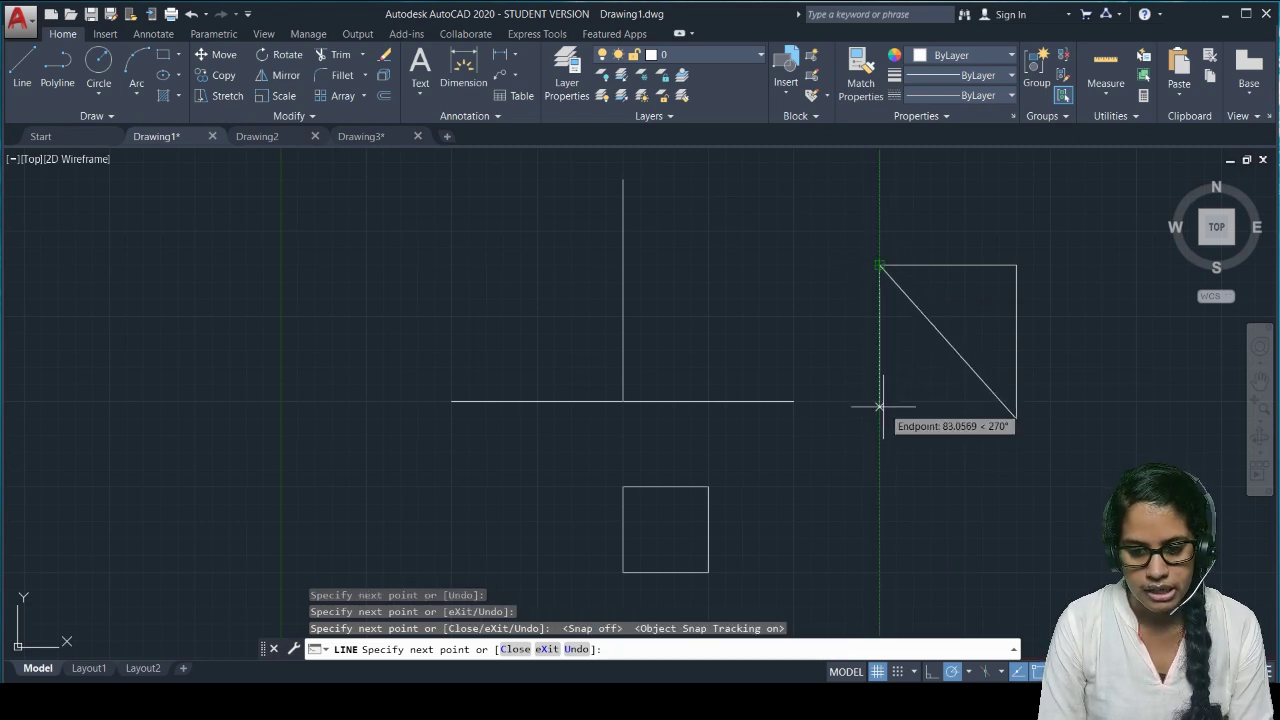
key("ctrl+z")
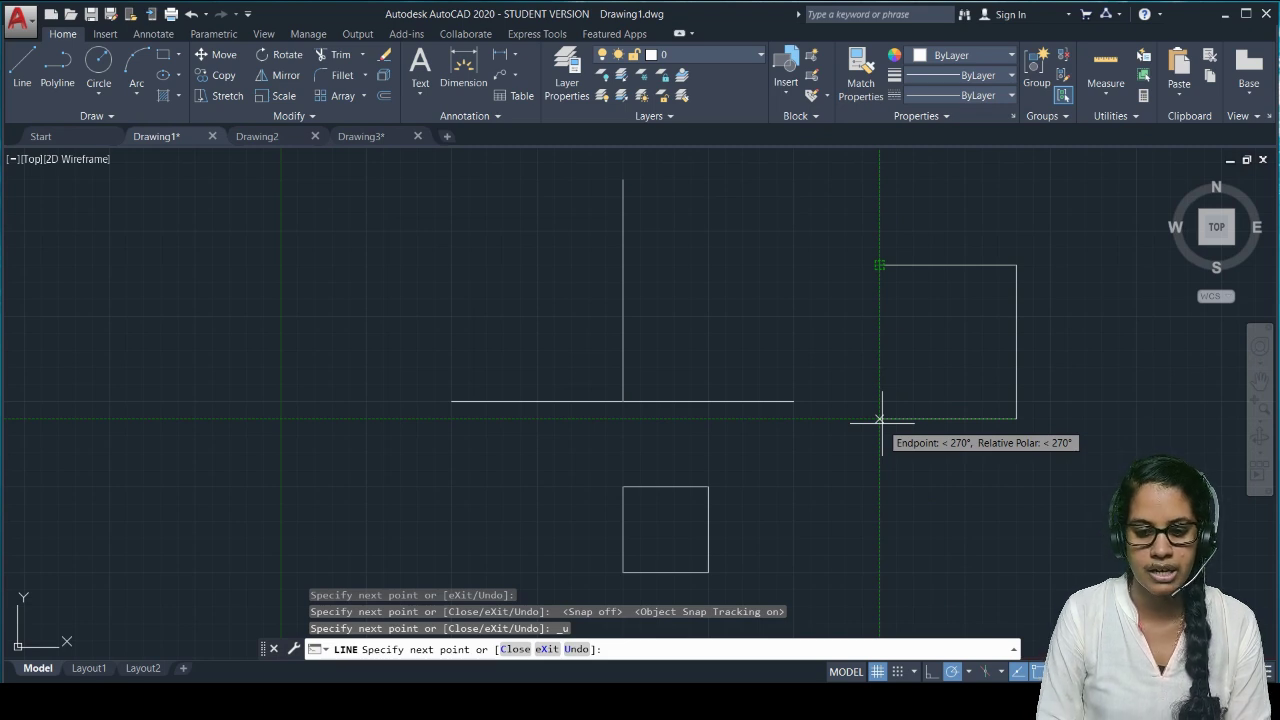
left_click(879, 419)
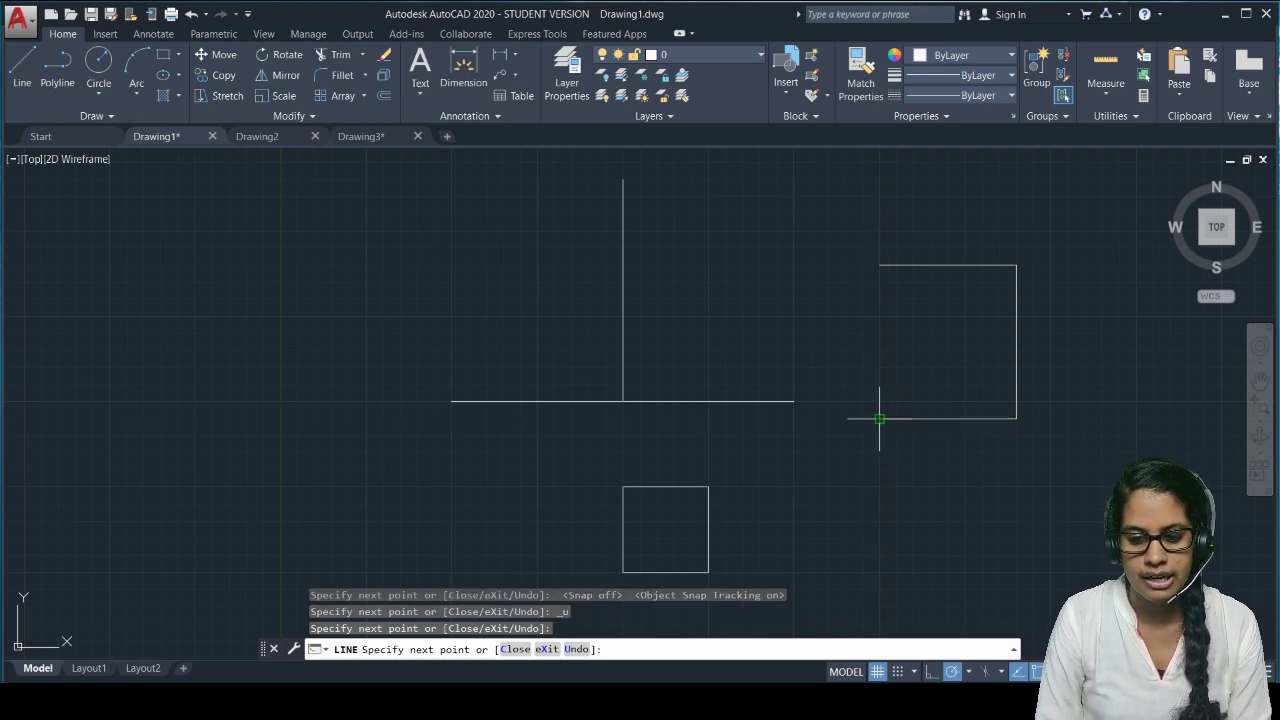
left_click(879, 265)
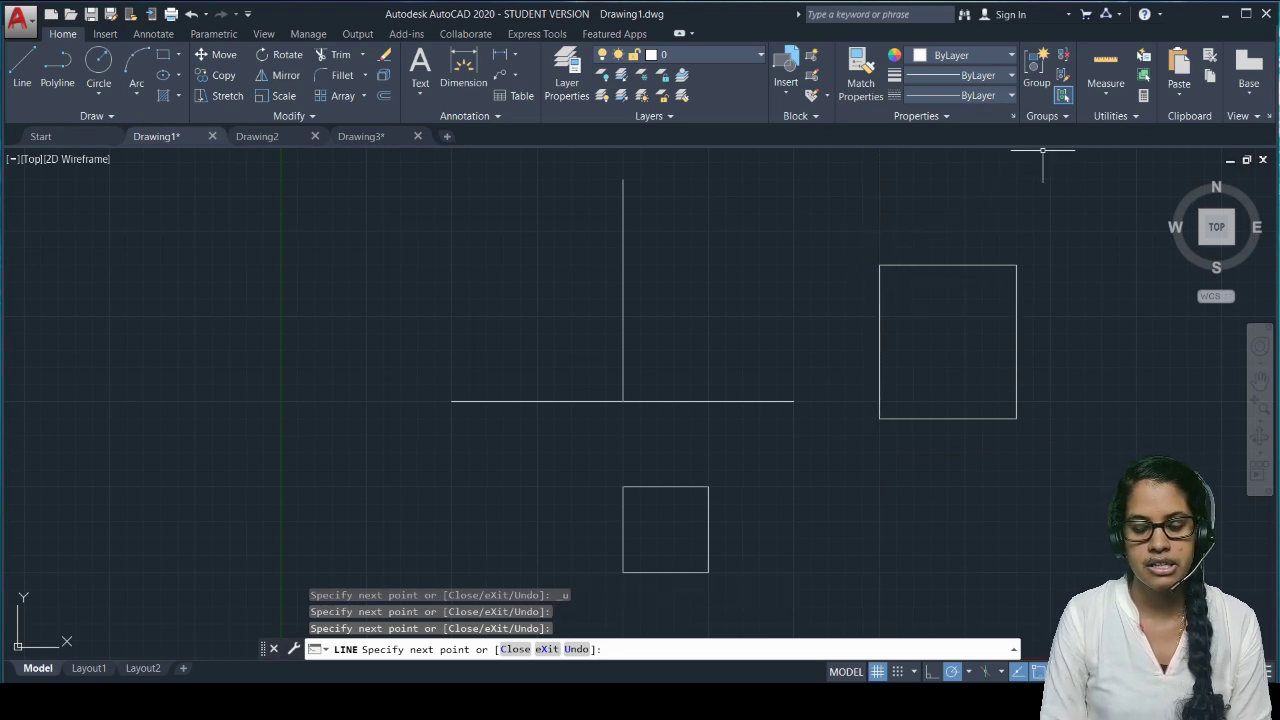
key("Escape")
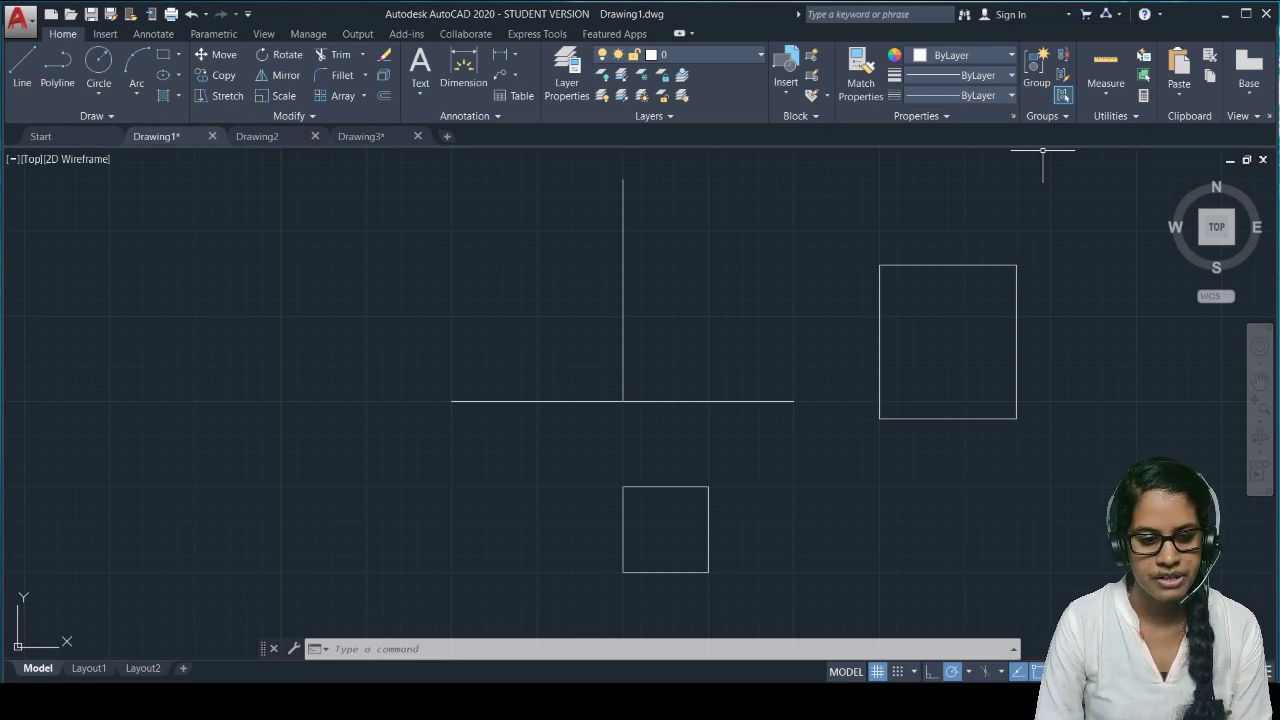
Step: Abandon a line started at the left, then restart the LINE command with the L alias
key("Escape")
left_click(22, 70)
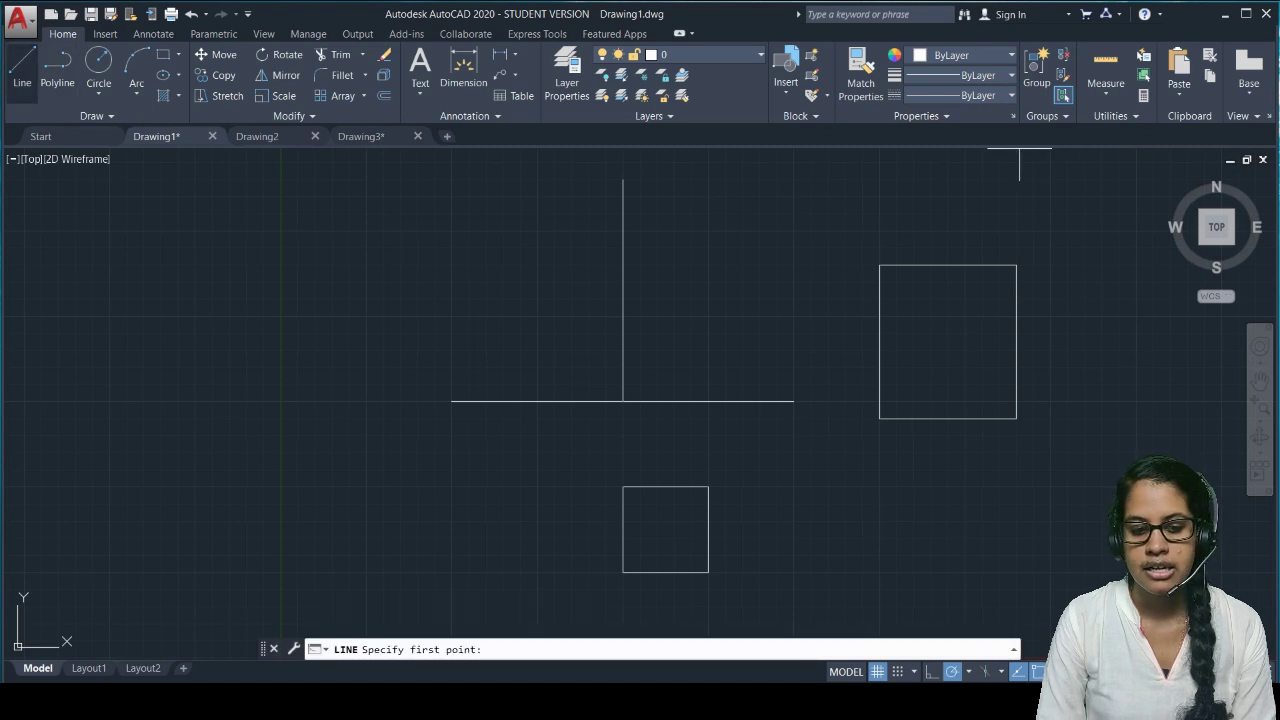
left_click(171, 263)
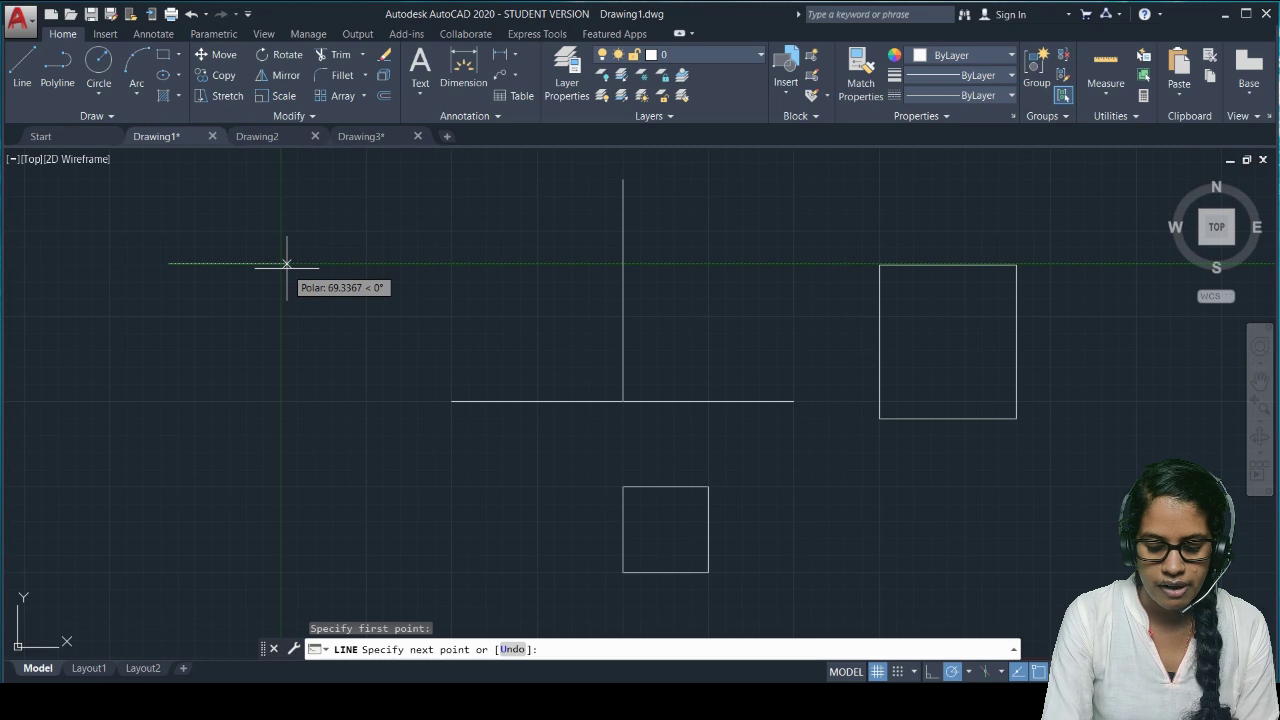
key("Escape")
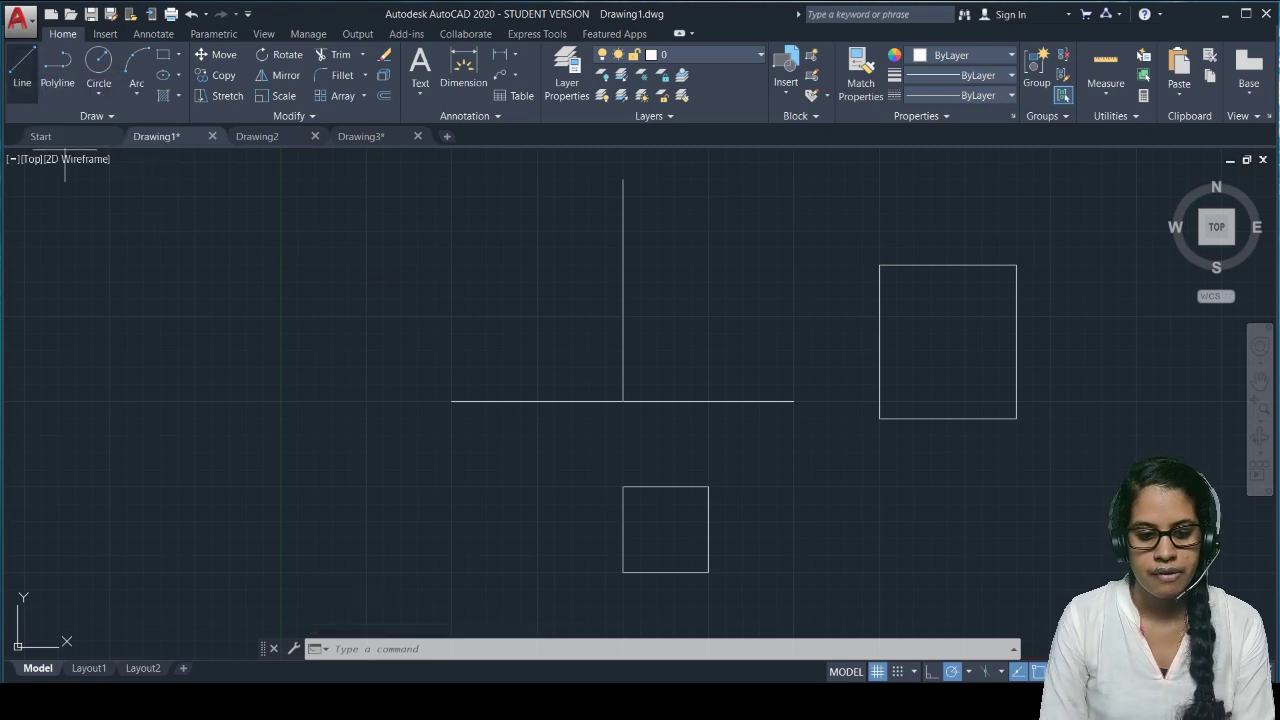
key("l")
key("Return")
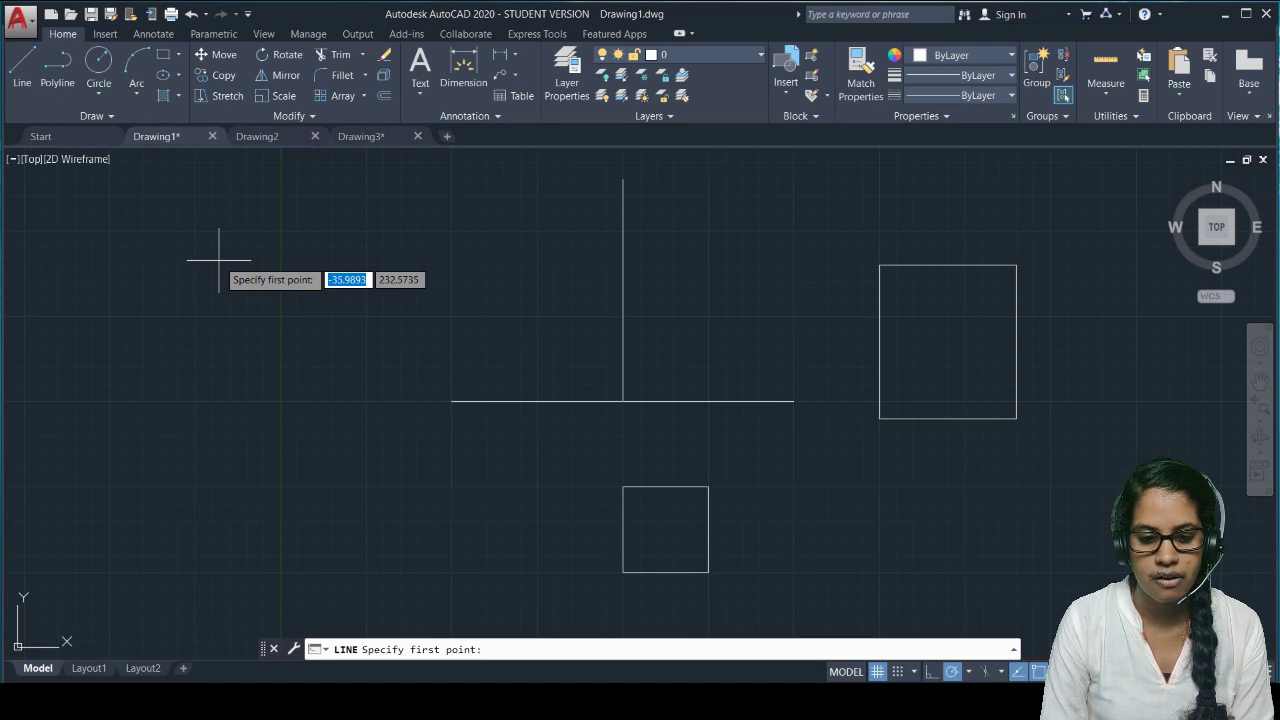
Step: Cancel a line begun near the upper left and show the application menu's recent documents
left_click(352, 258)
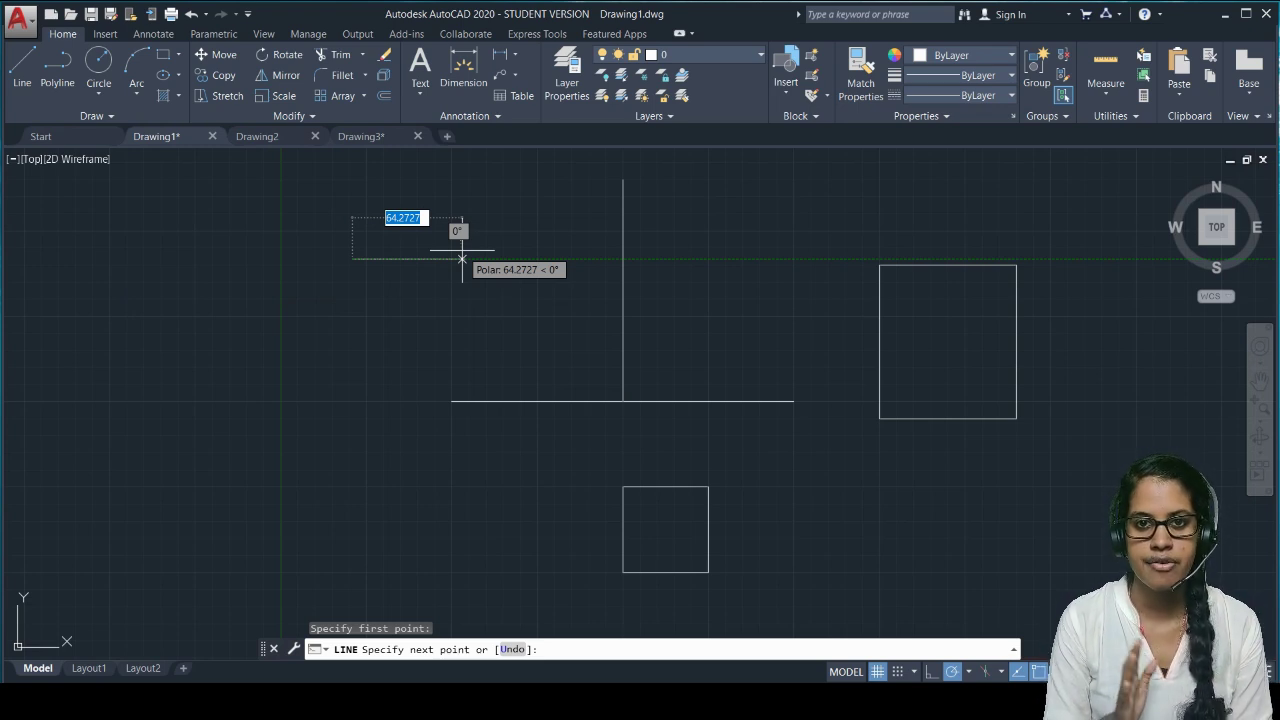
key("Escape")
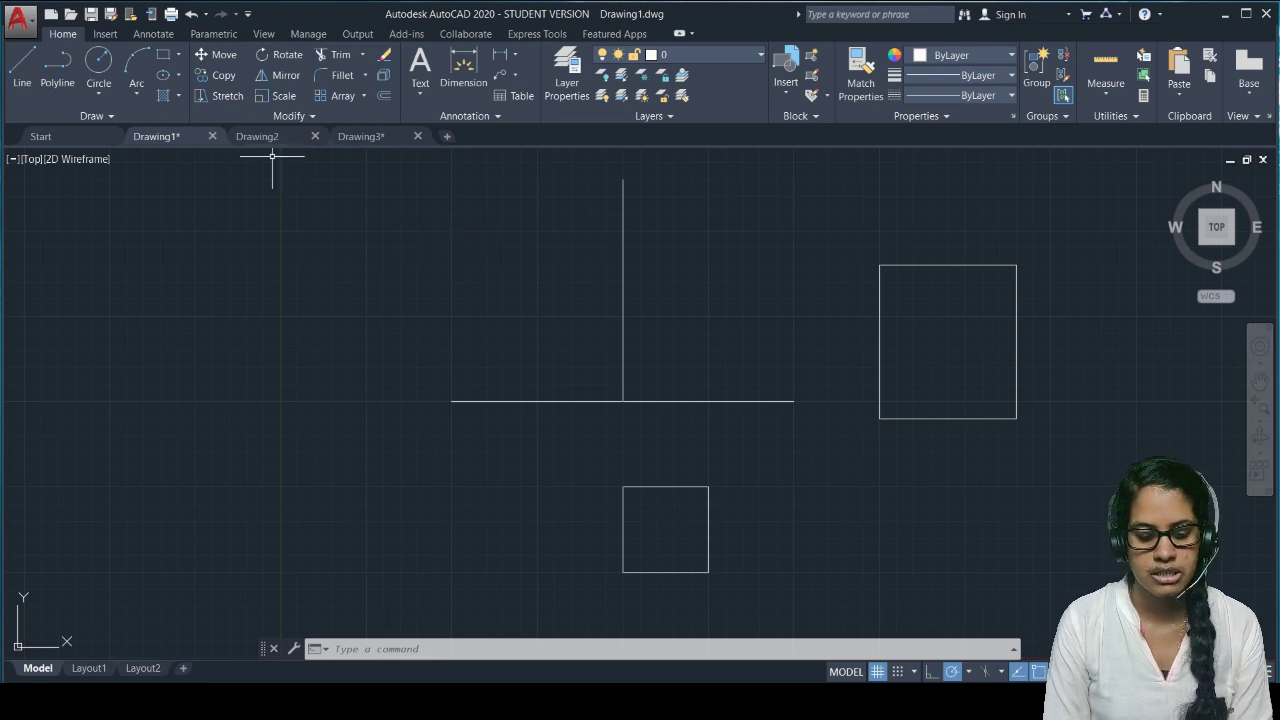
left_click(18, 17)
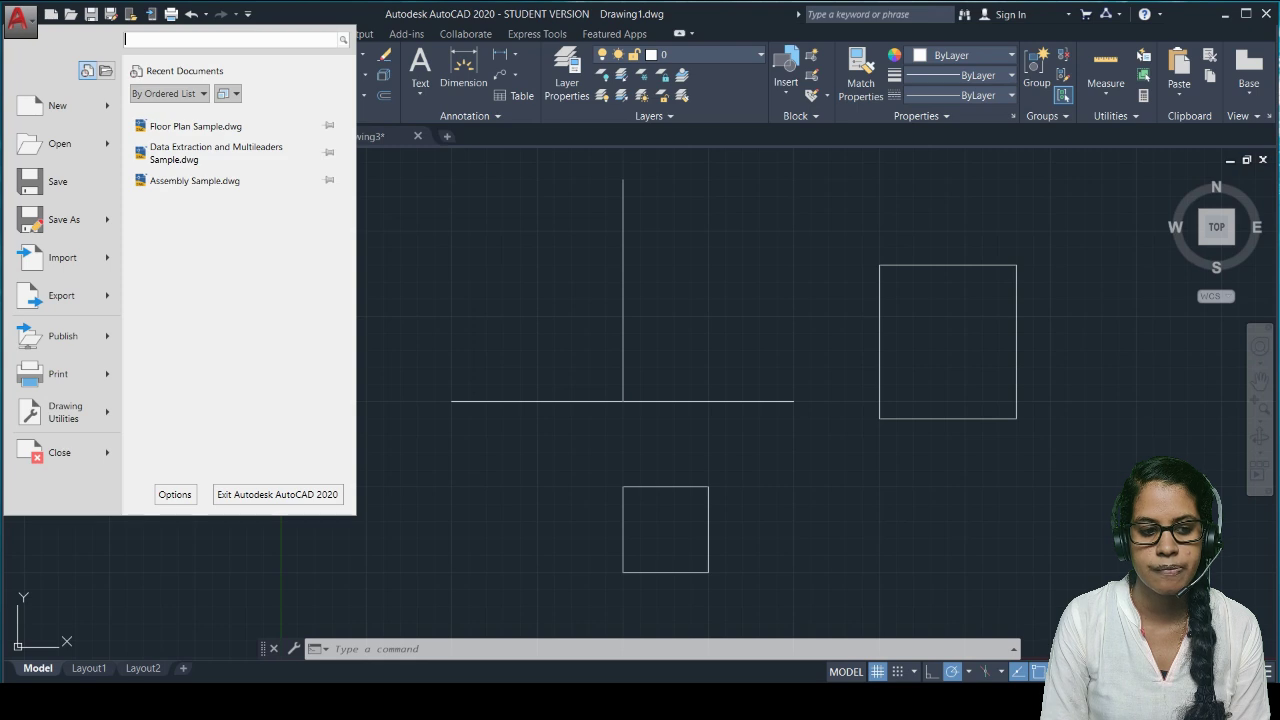
Step: Review the New, Open, Save As and Print submenus of the application menu, then dismiss it
mouse_move(60, 105)
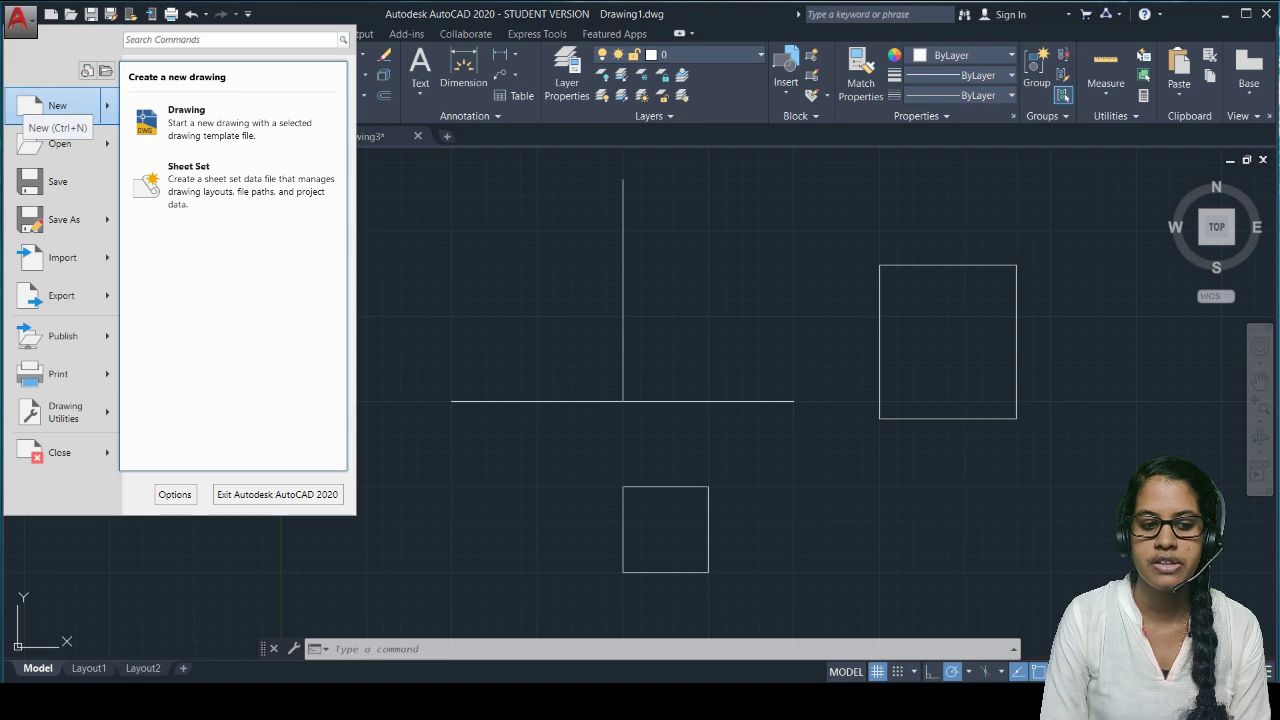
mouse_move(60, 143)
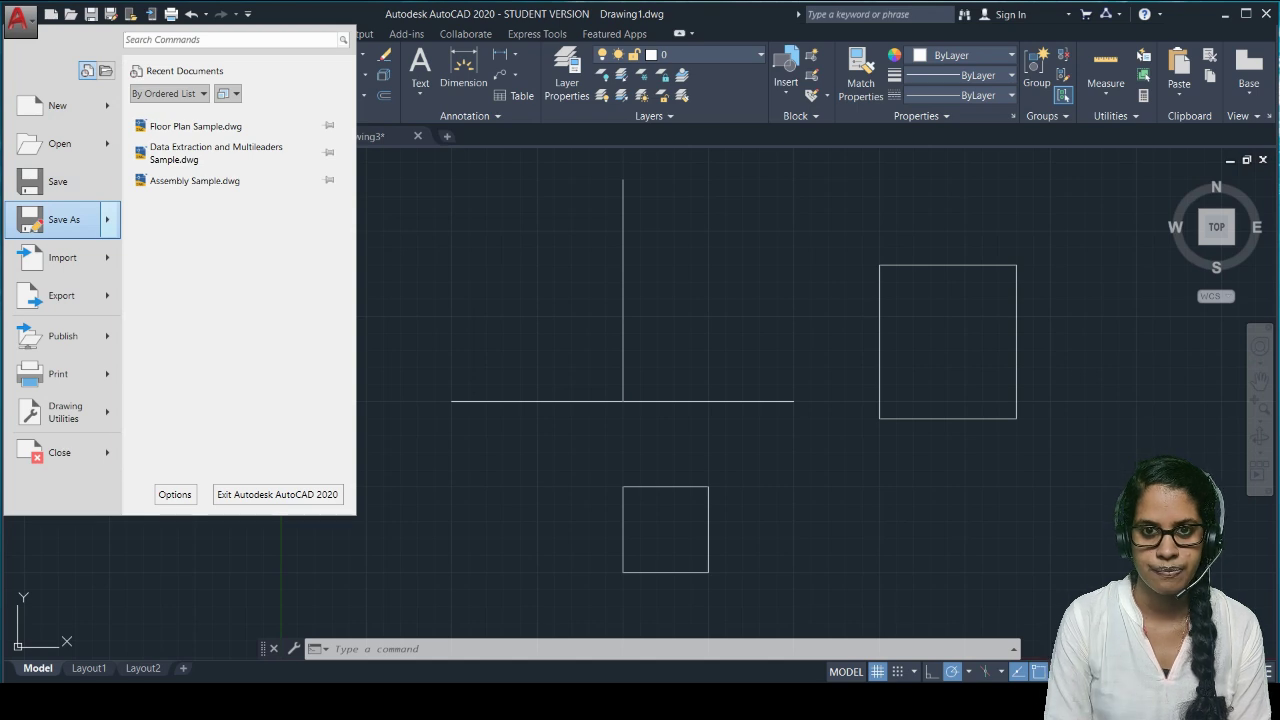
mouse_move(64, 219)
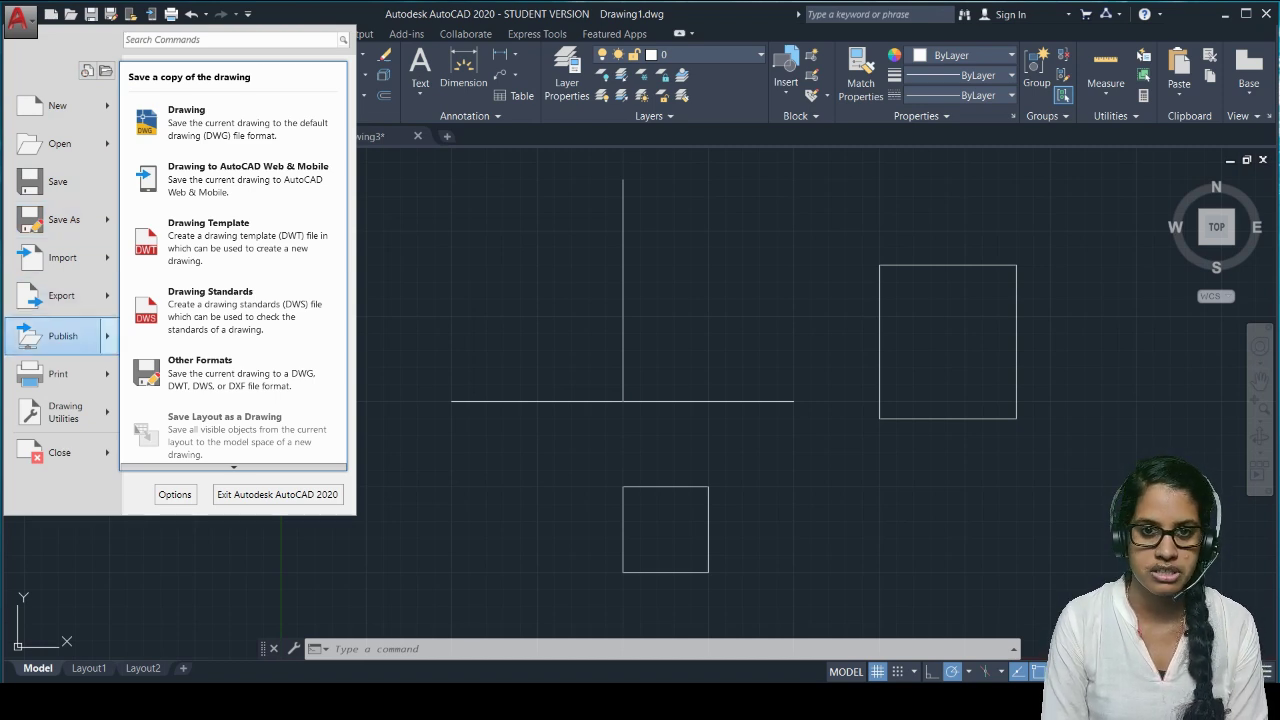
mouse_move(58, 373)
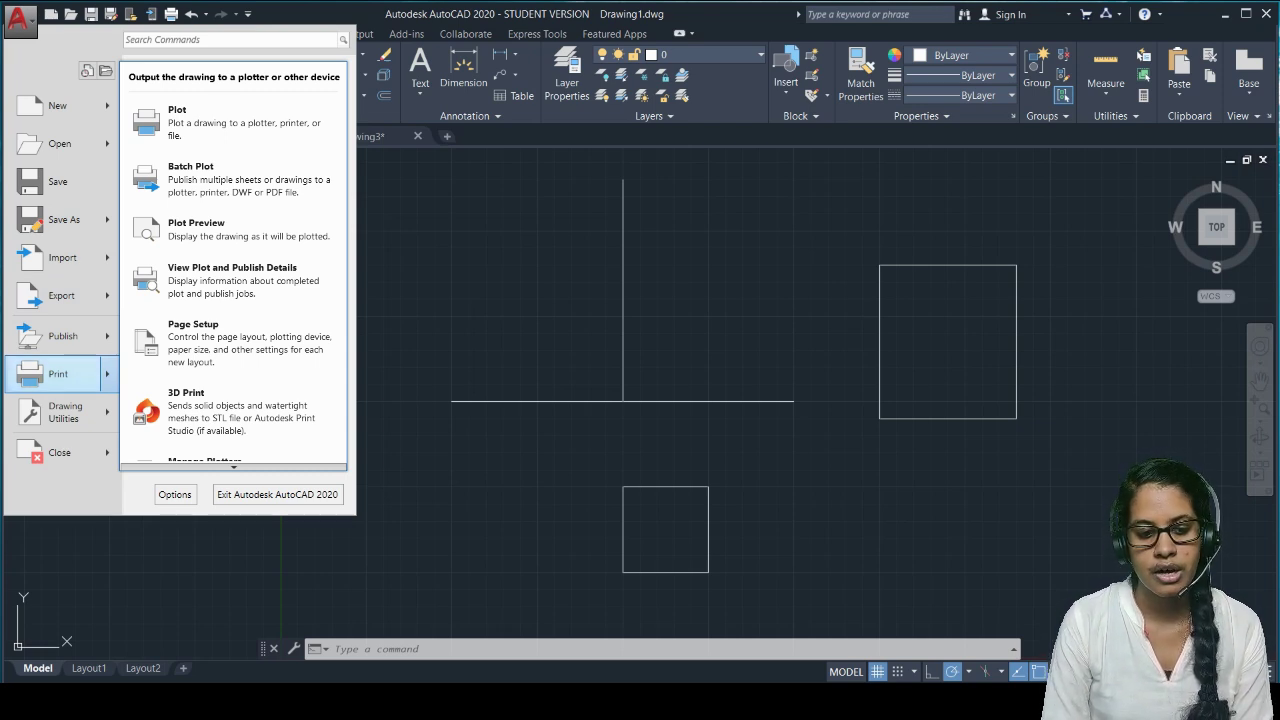
left_click(466, 303)
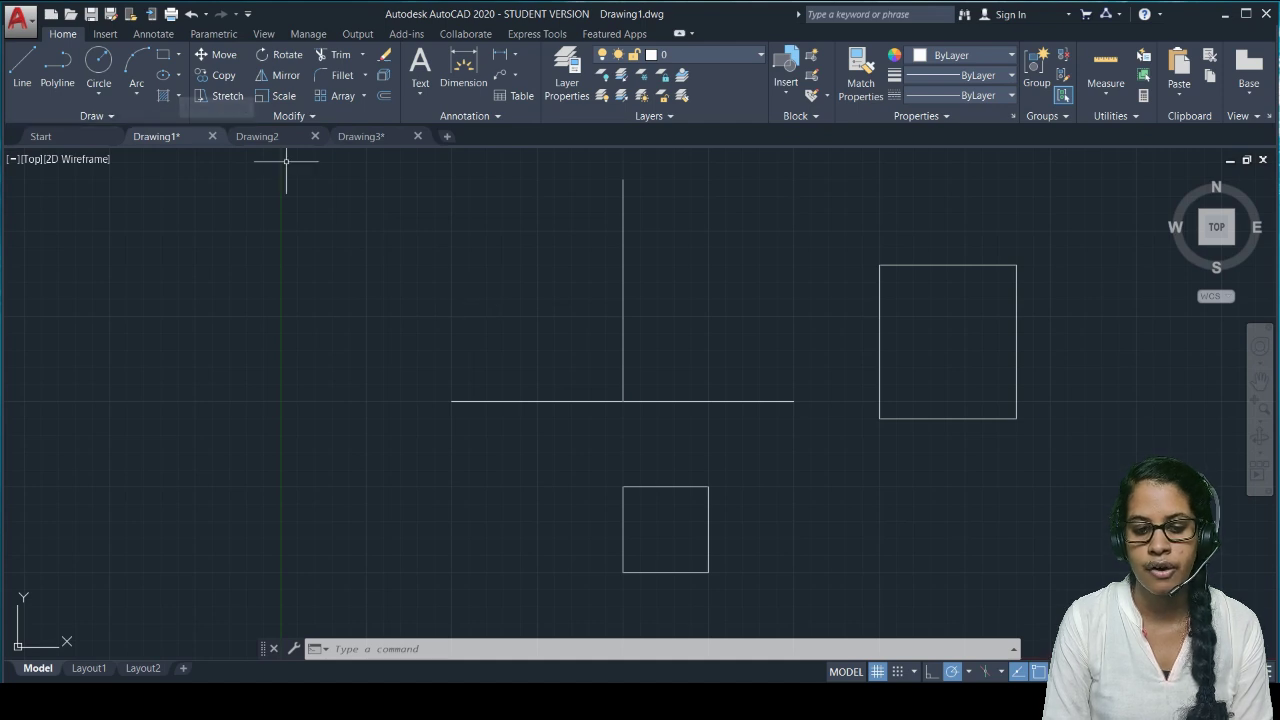
Step: Cycle through the drawing tabs Drawing2 and Drawing3, ending on the empty Drawing2
mouse_move(262, 136)
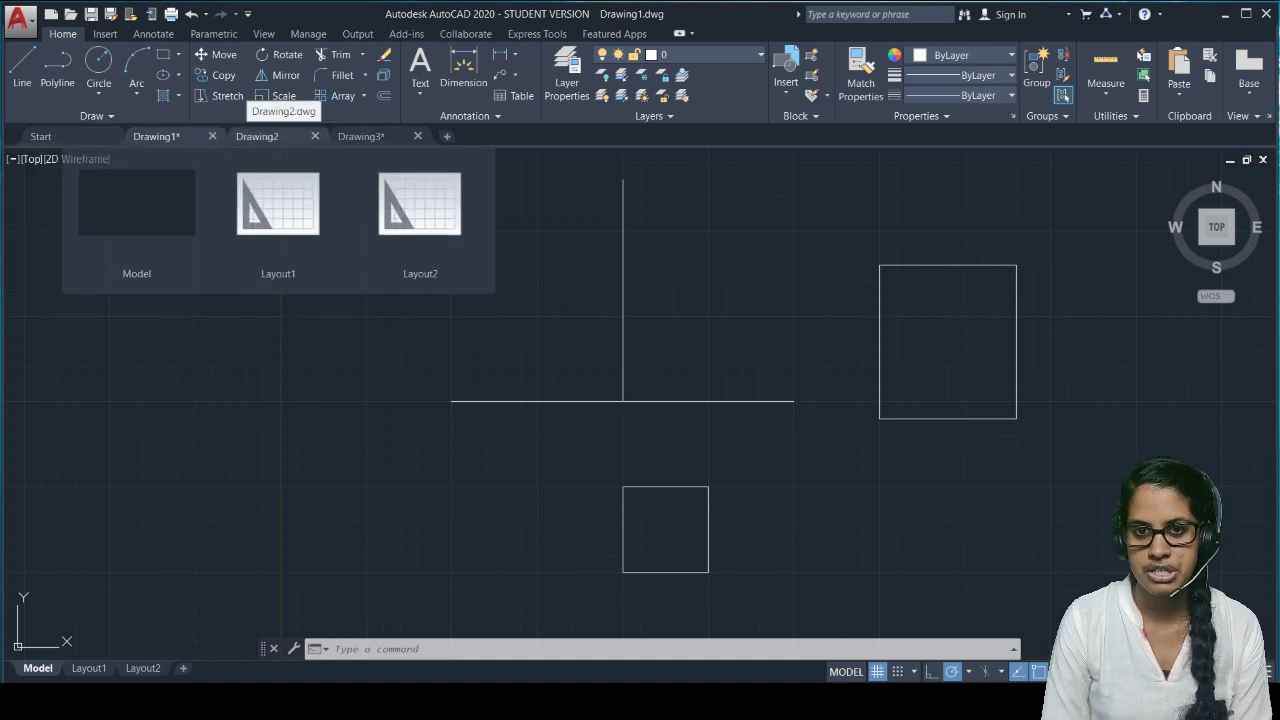
left_click(361, 136)
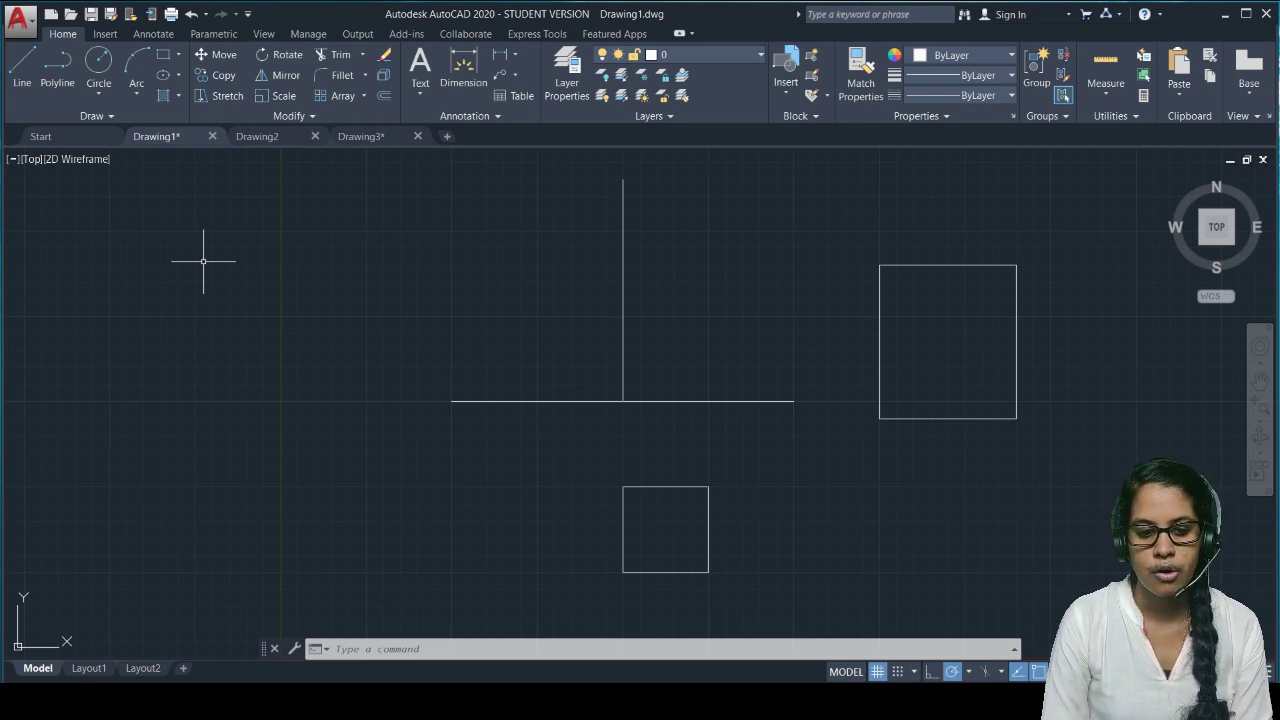
key("ctrl+Tab")
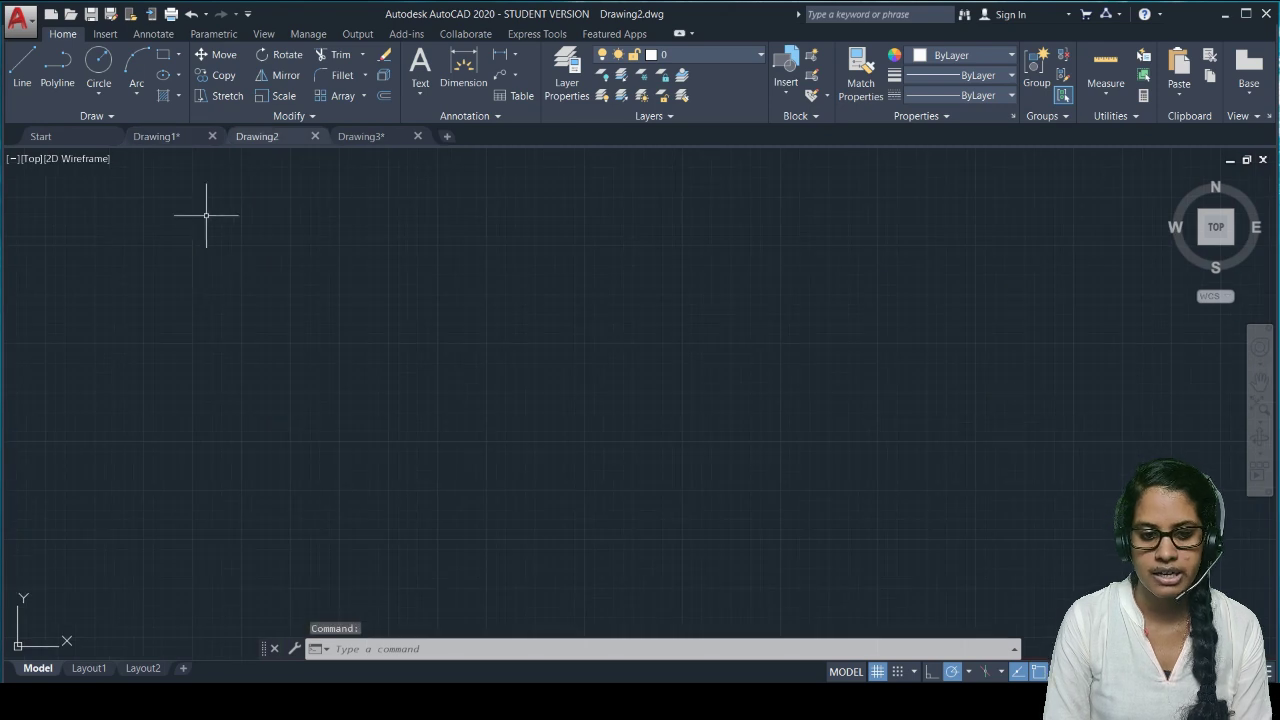
mouse_move(229, 152)
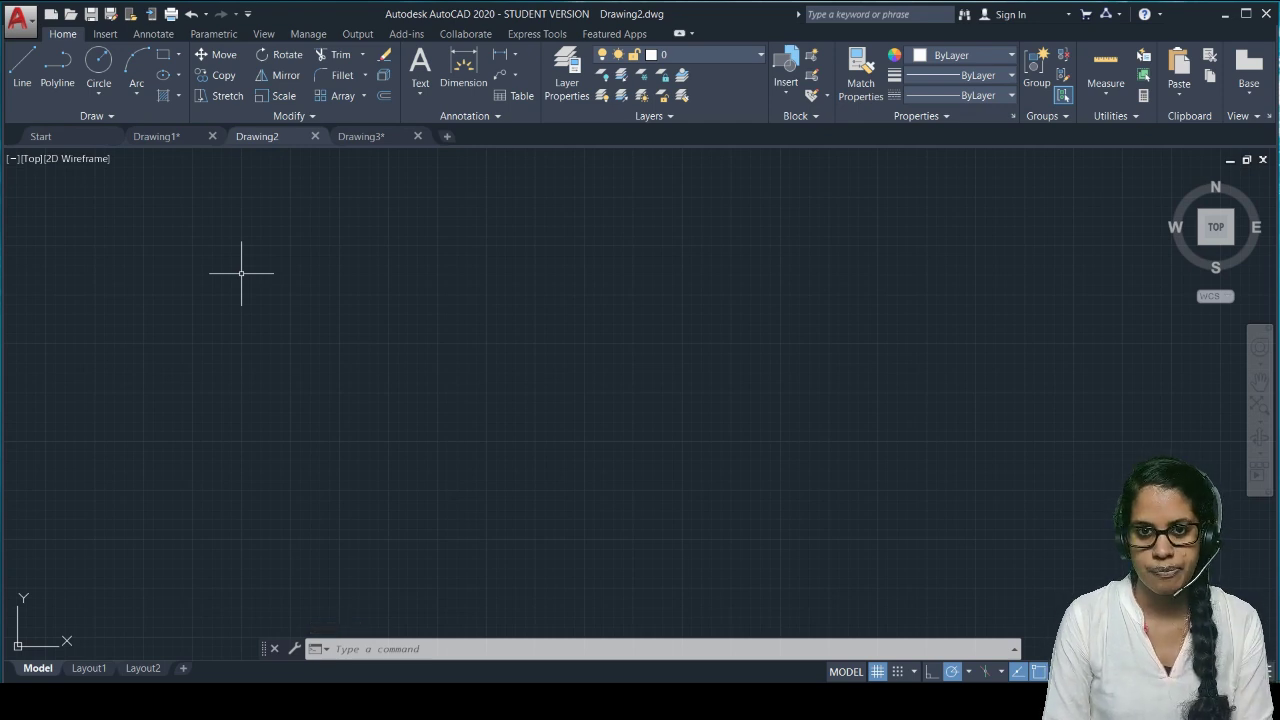
key("ctrl+Tab")
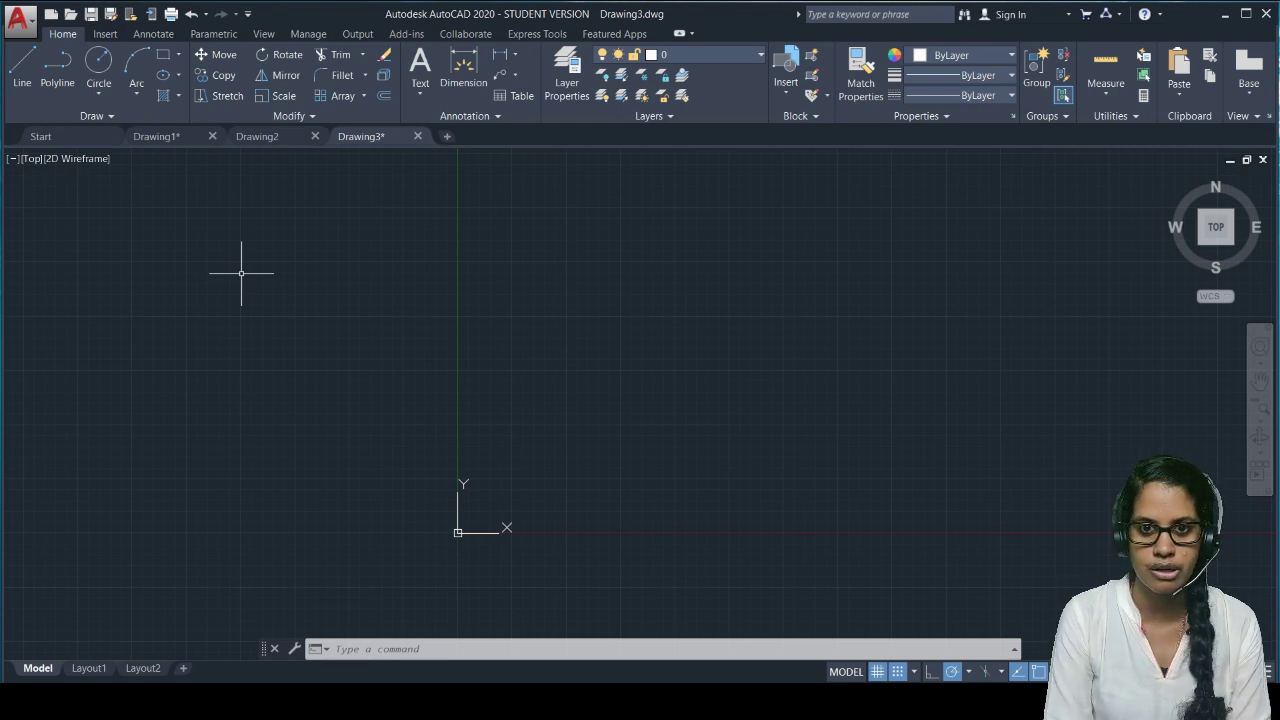
key("ctrl+Tab")
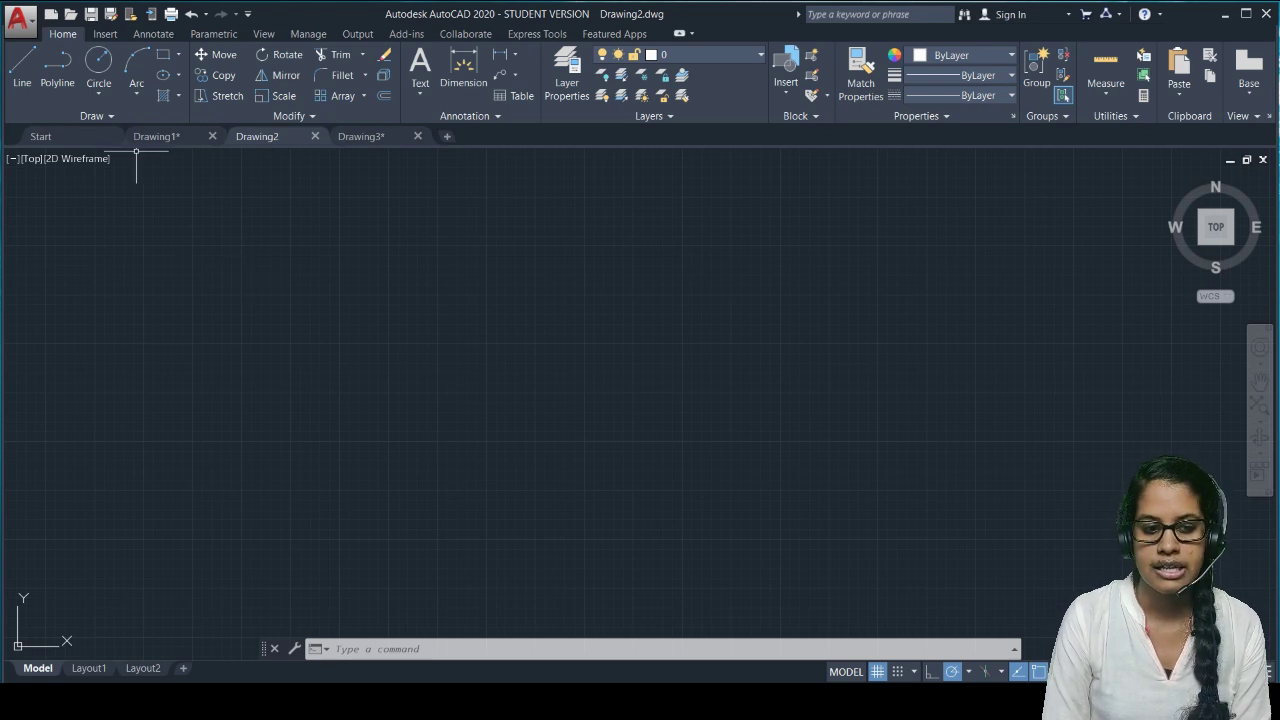
left_click(19, 18)
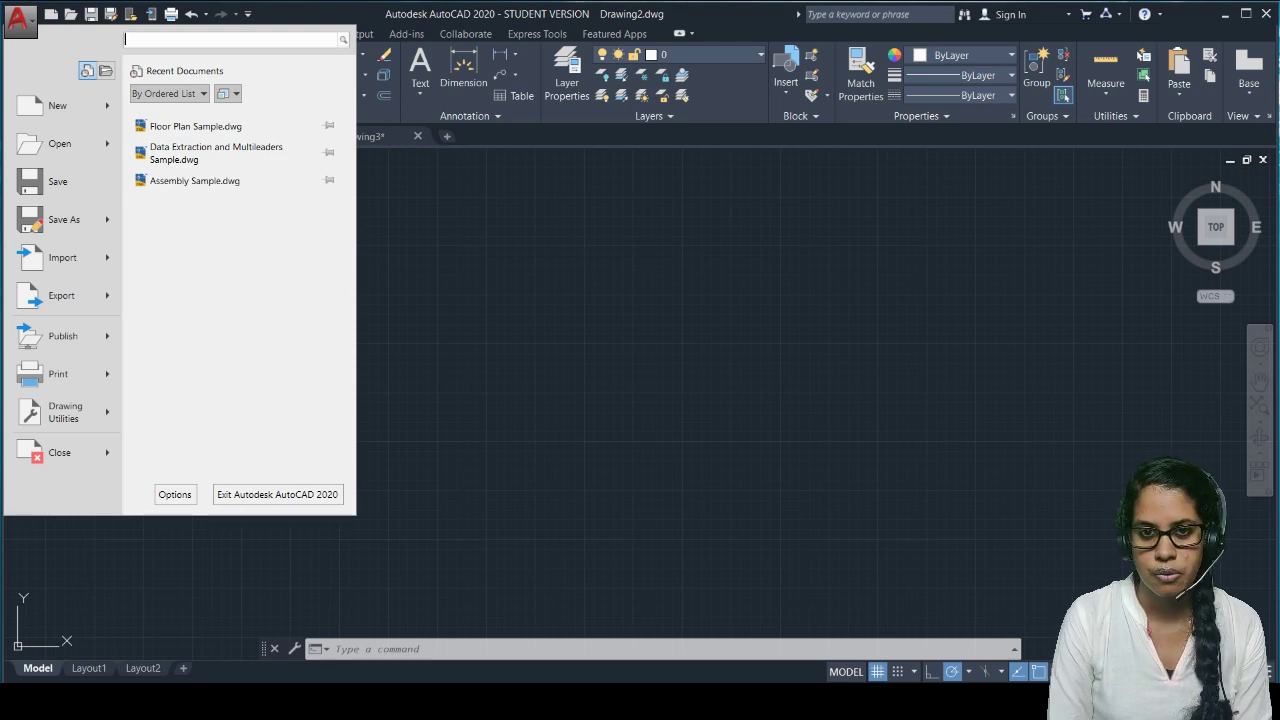
key("Escape")
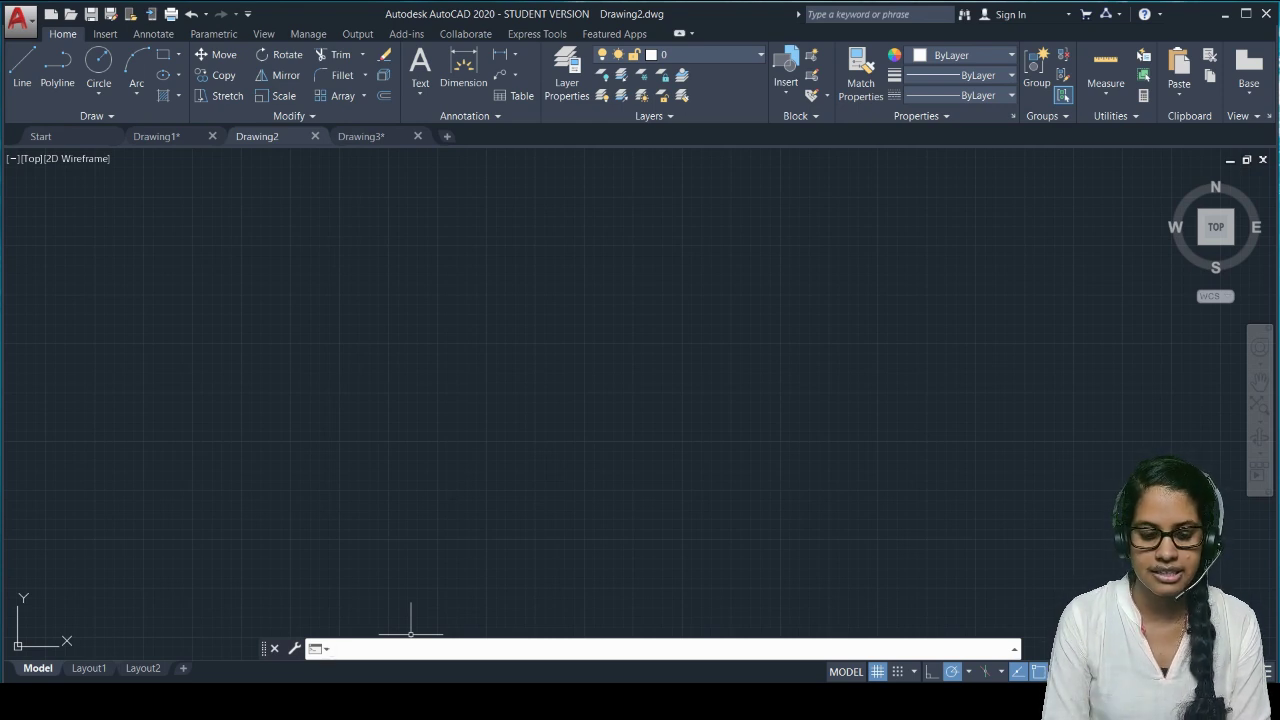
type("ct")
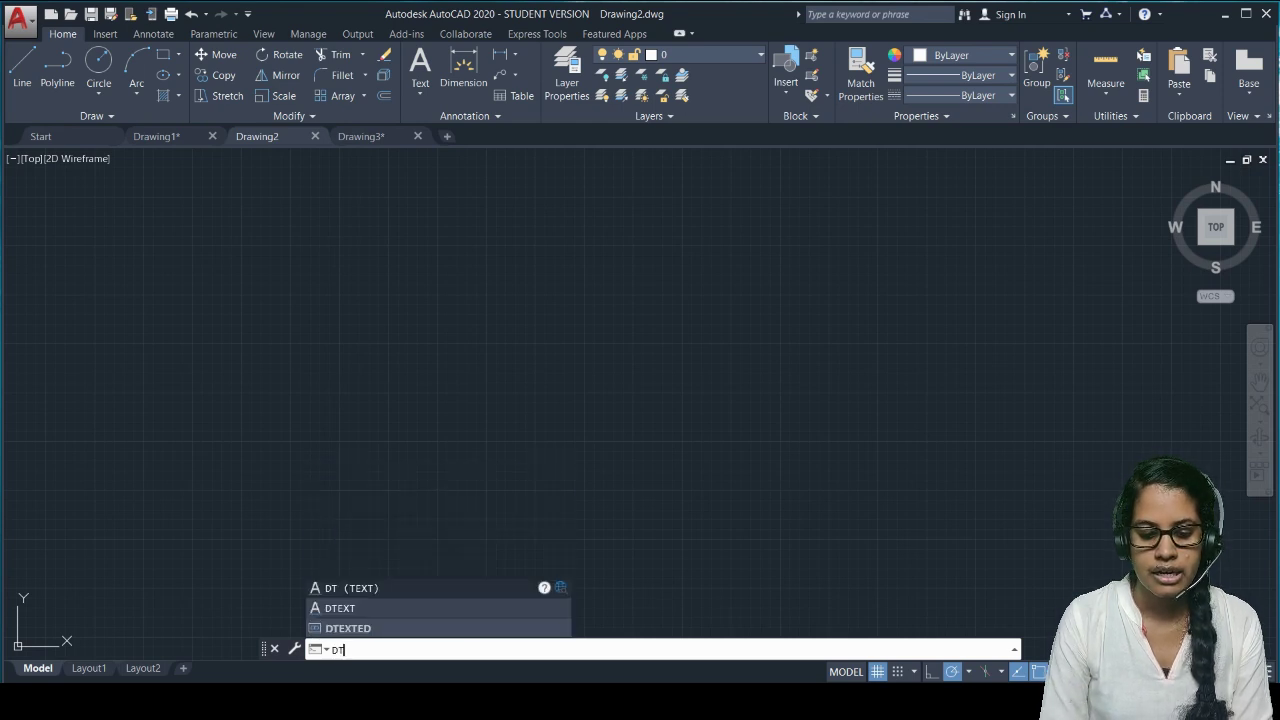
key("Return")
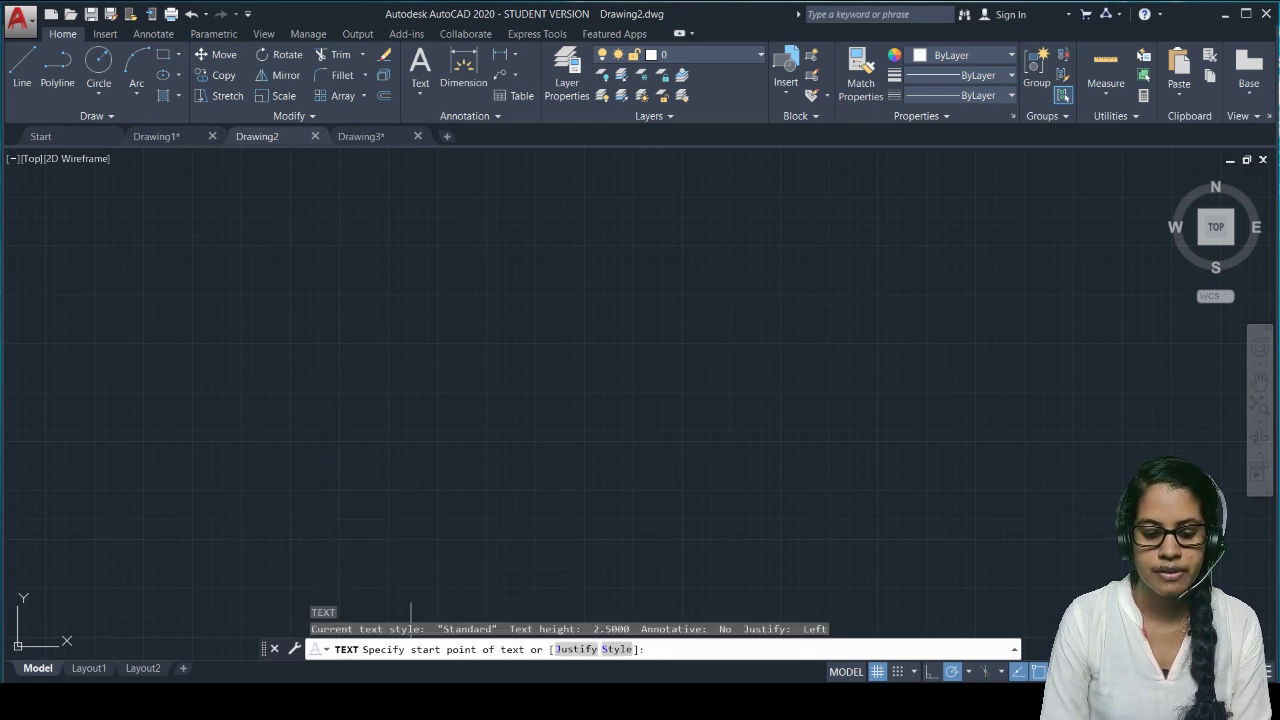
left_click(438, 471)
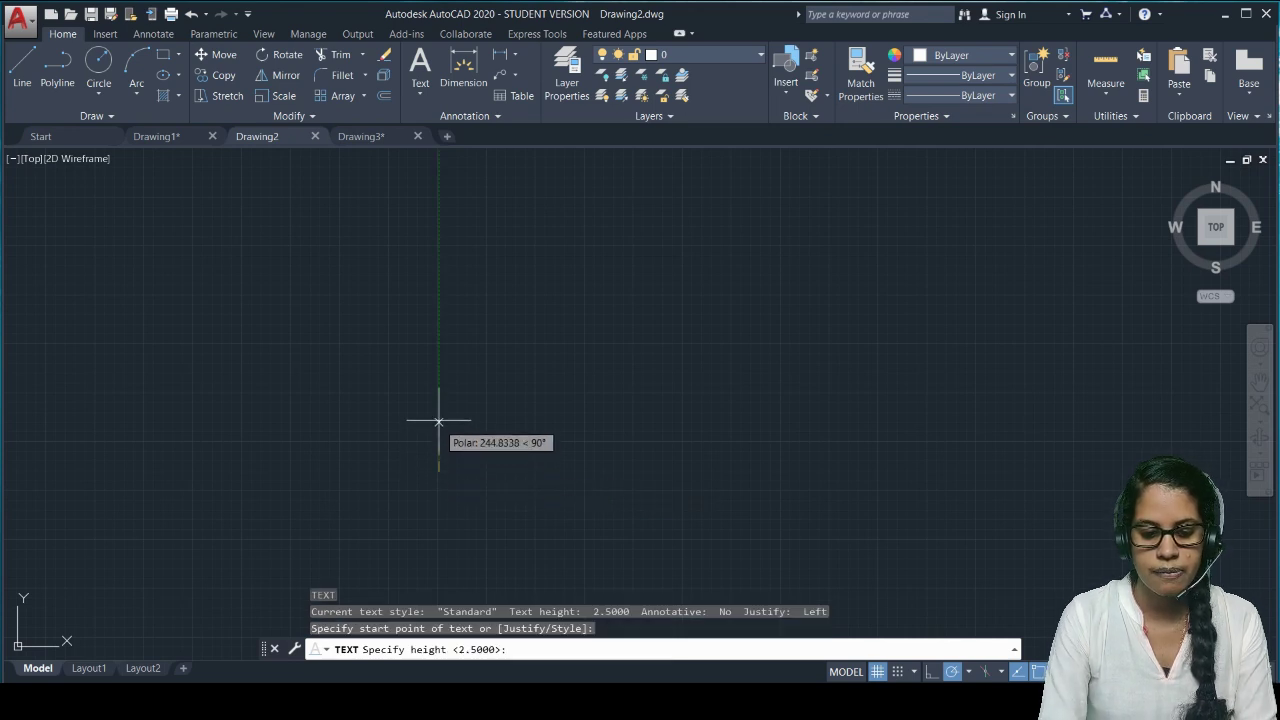
key("Return")
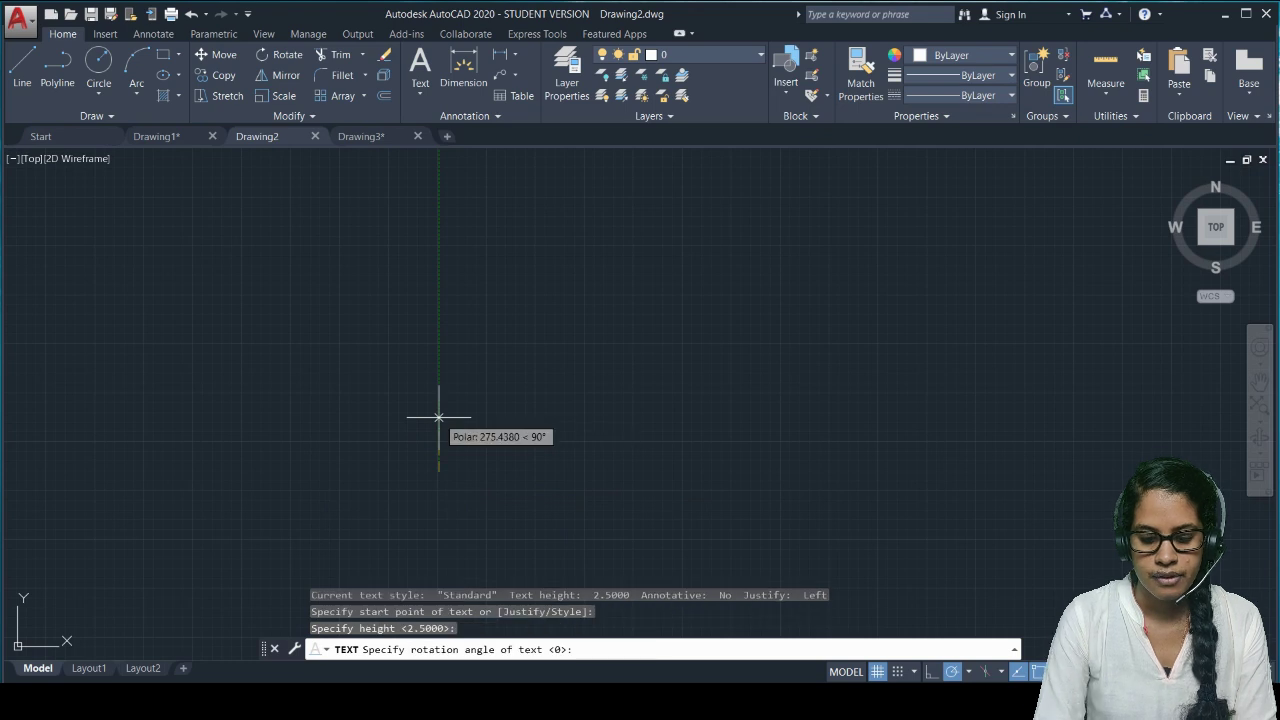
type("h")
key("Return")
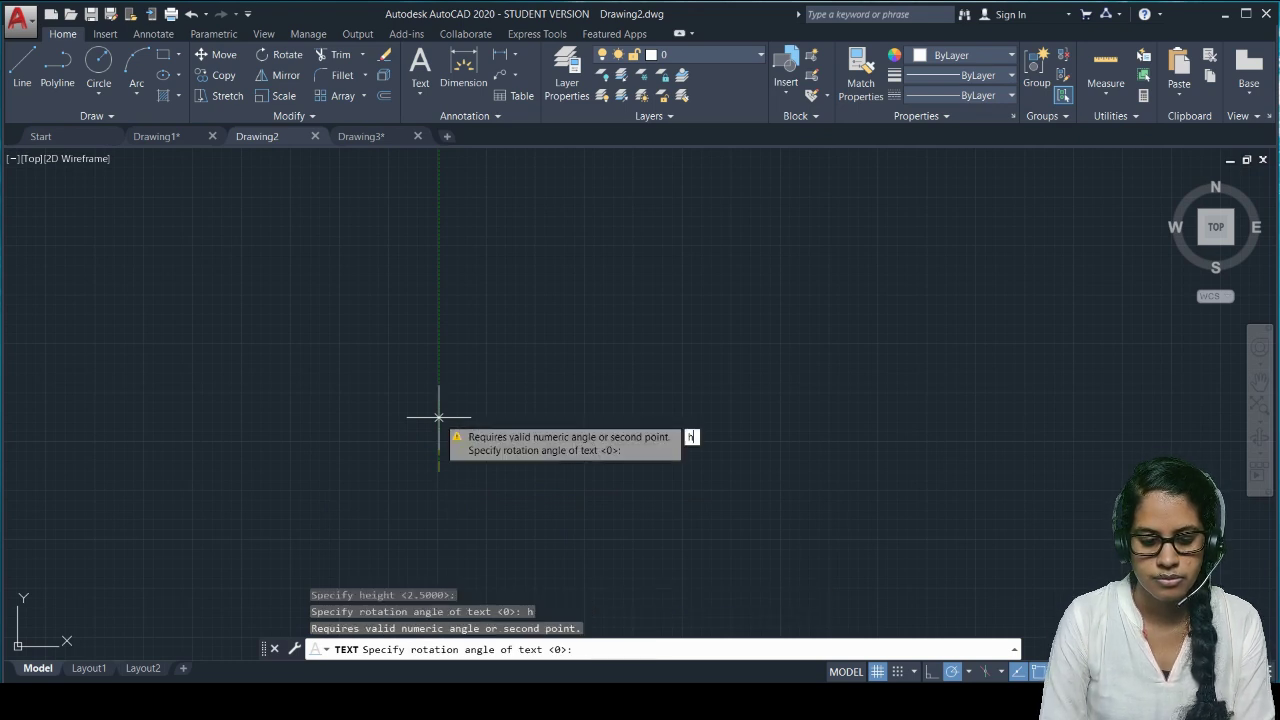
key("BackSpace")
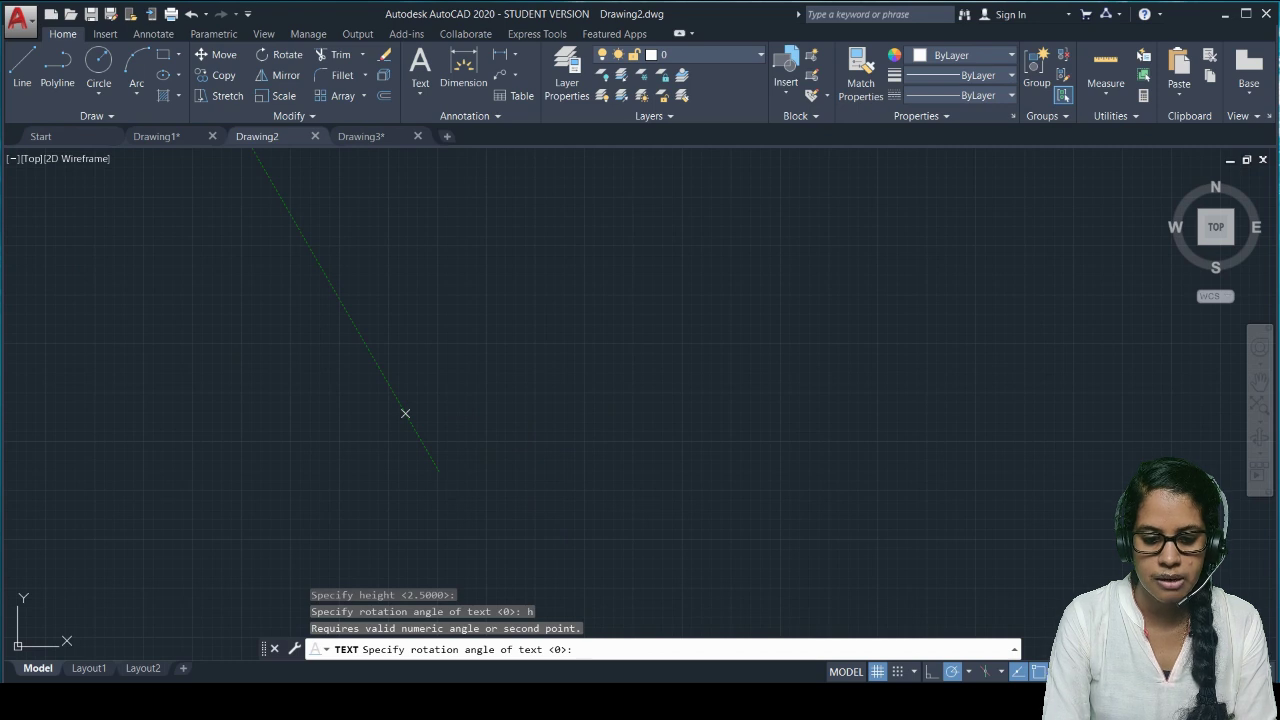
key("Return")
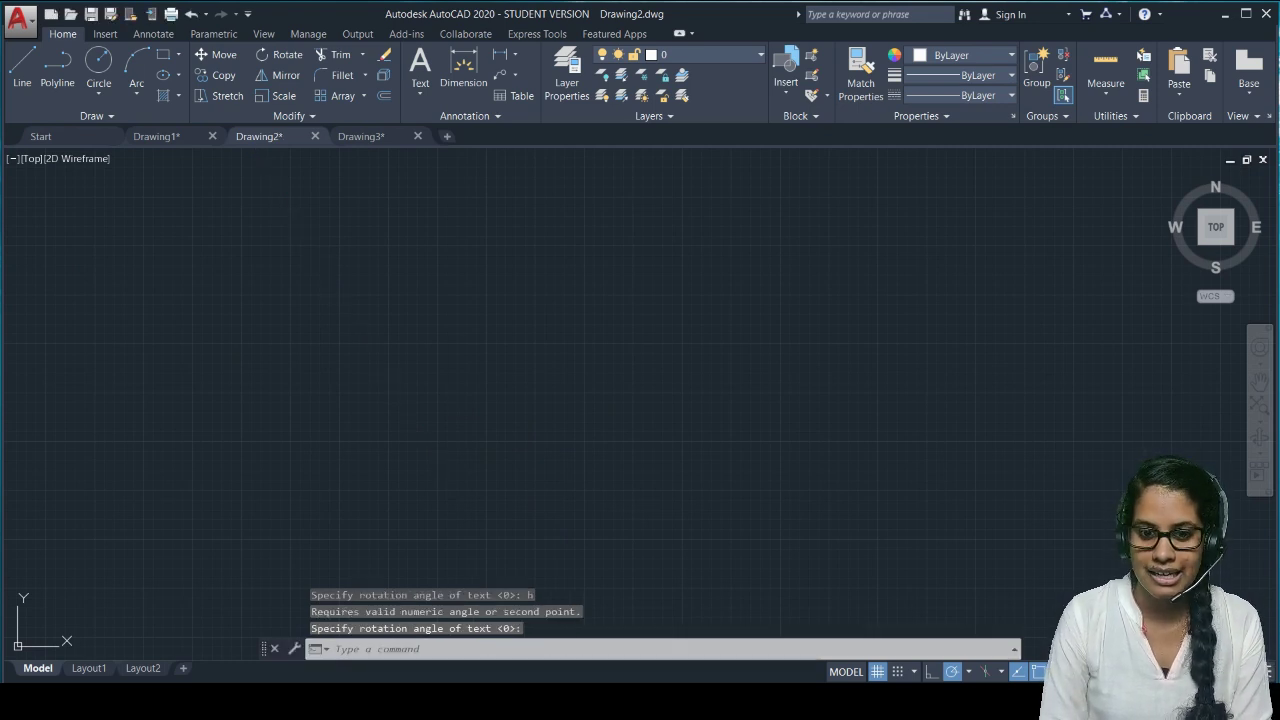
key("Escape")
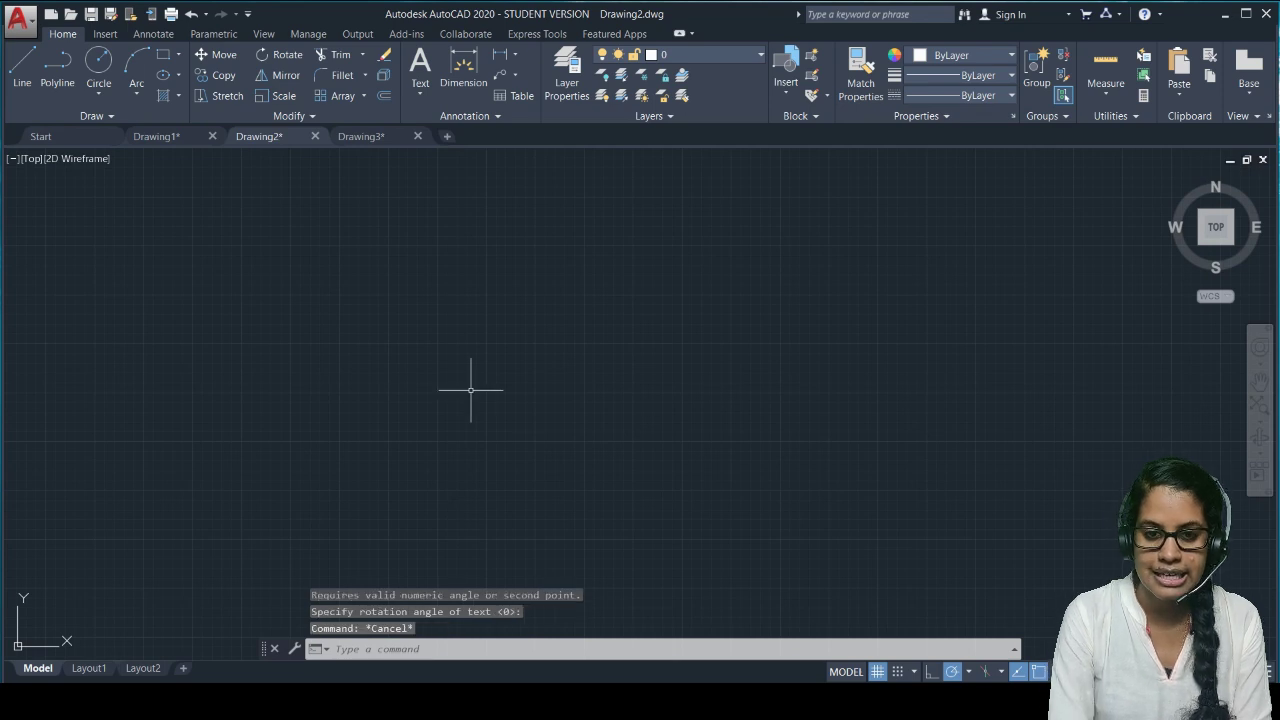
left_click(410, 634)
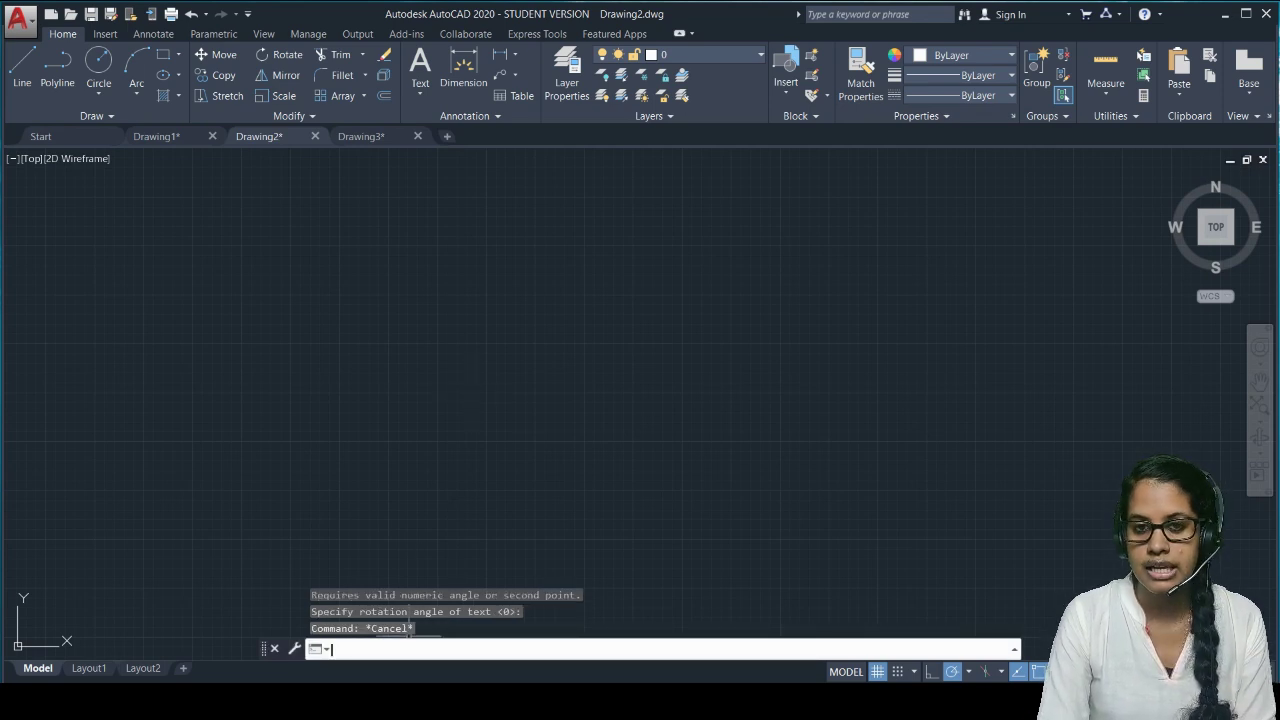
type("dt")
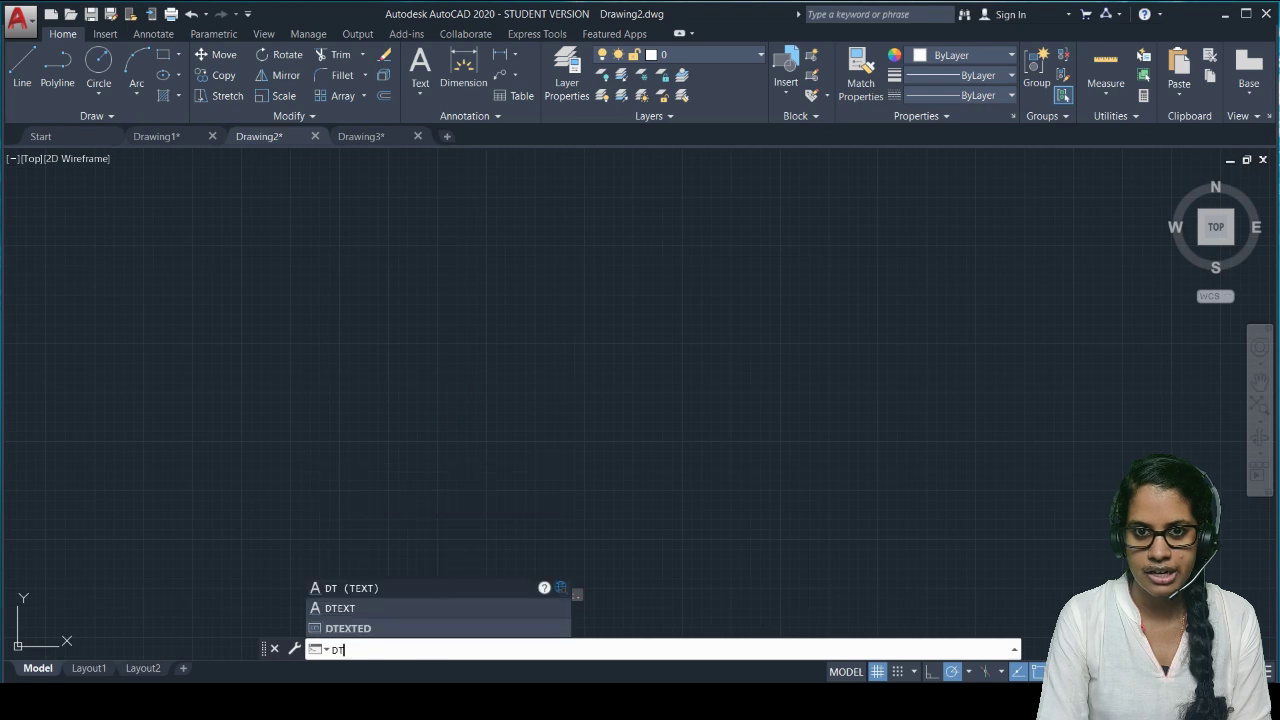
key("Return")
key("Escape")
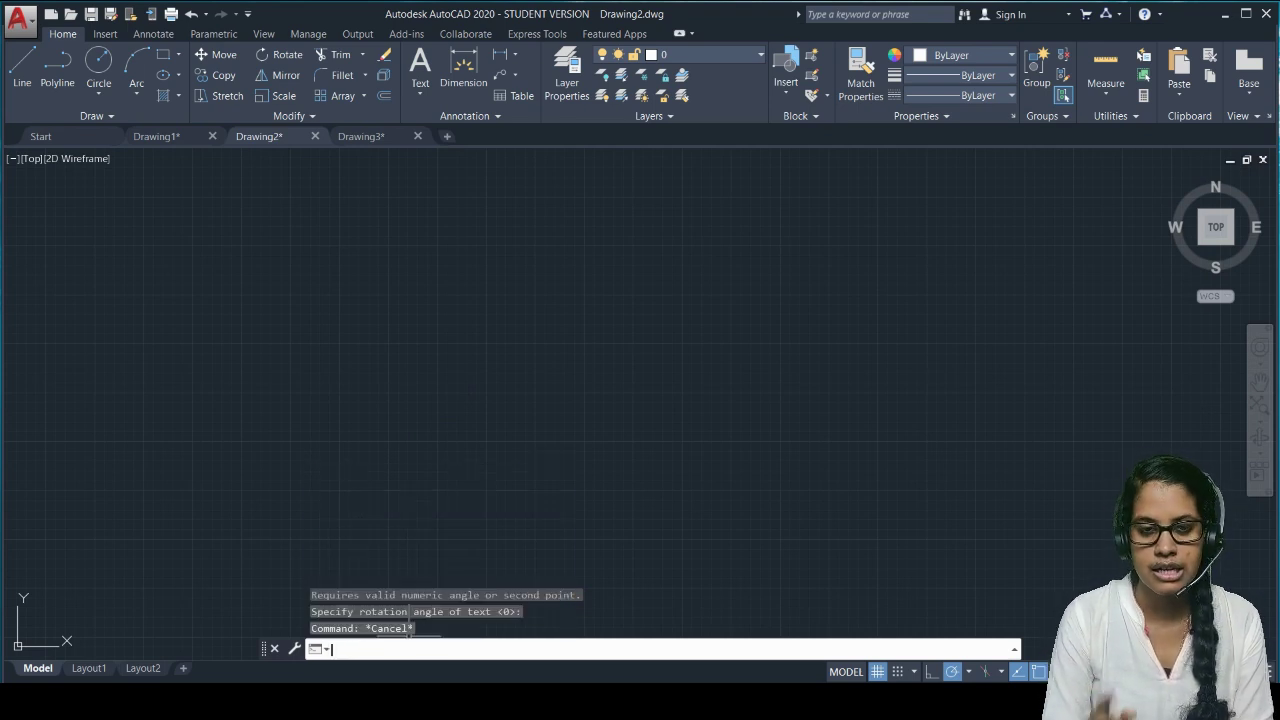
type("T")
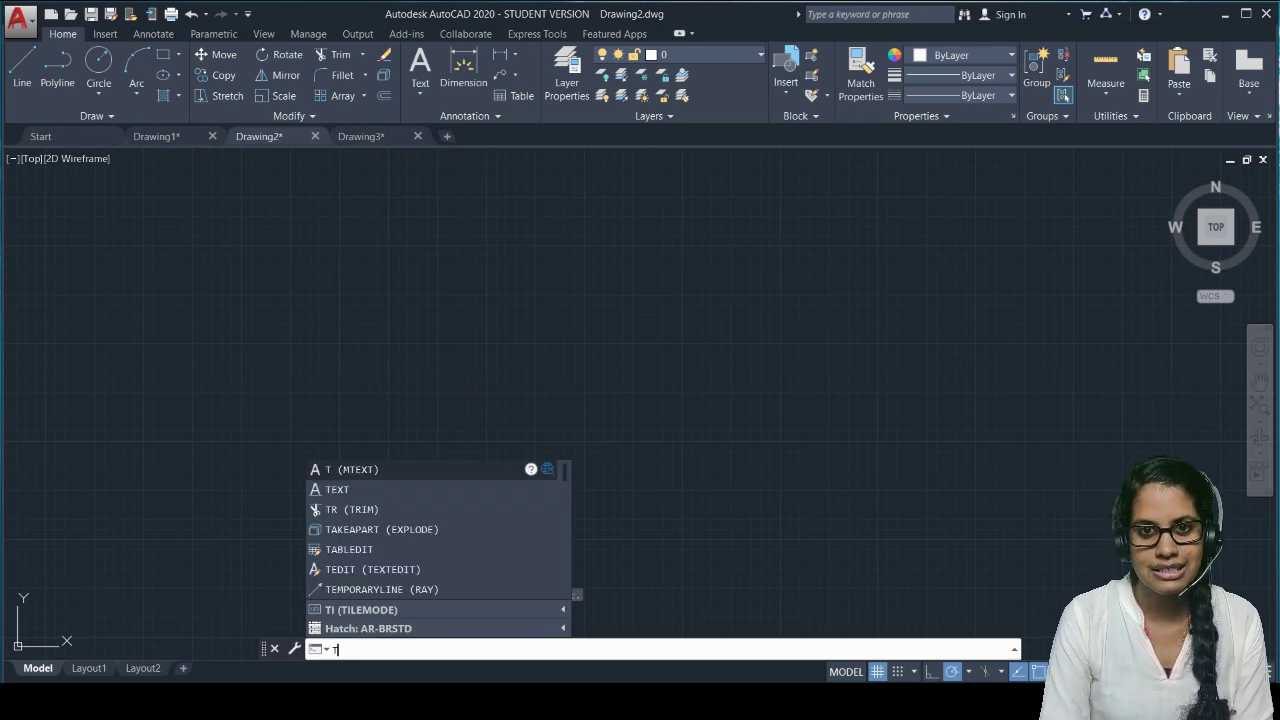
key("BackSpace")
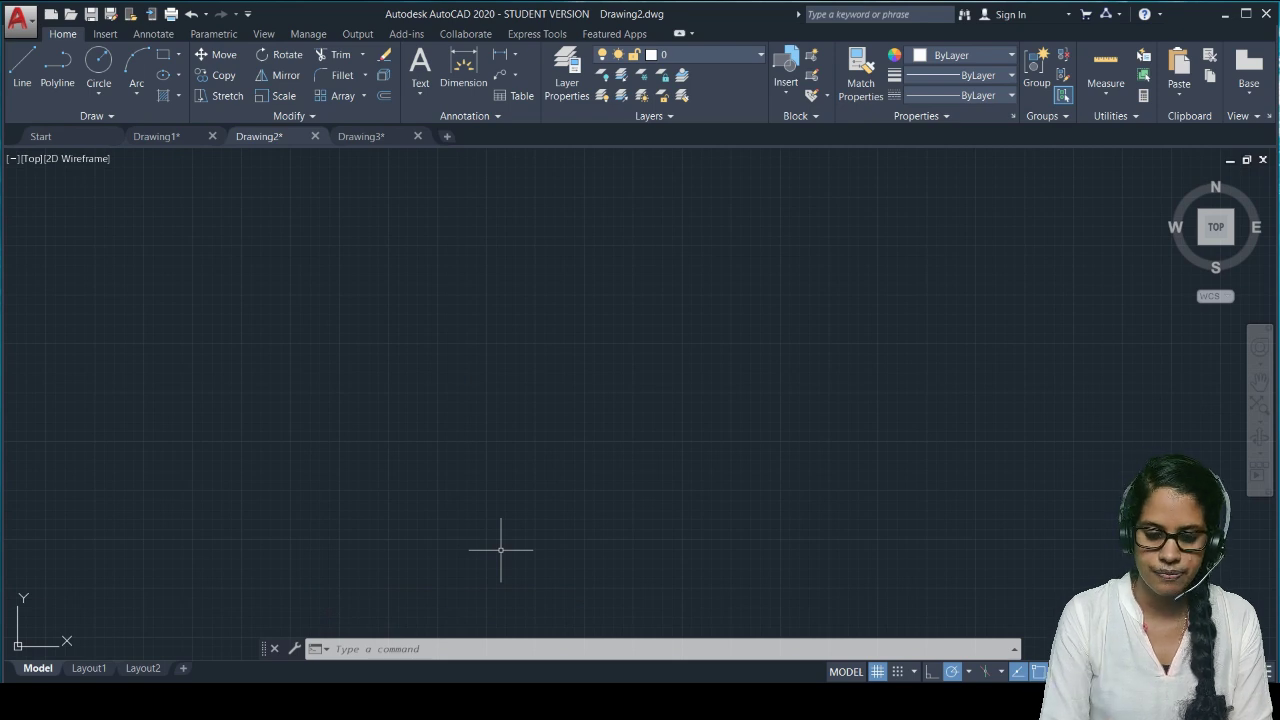
type("ST")
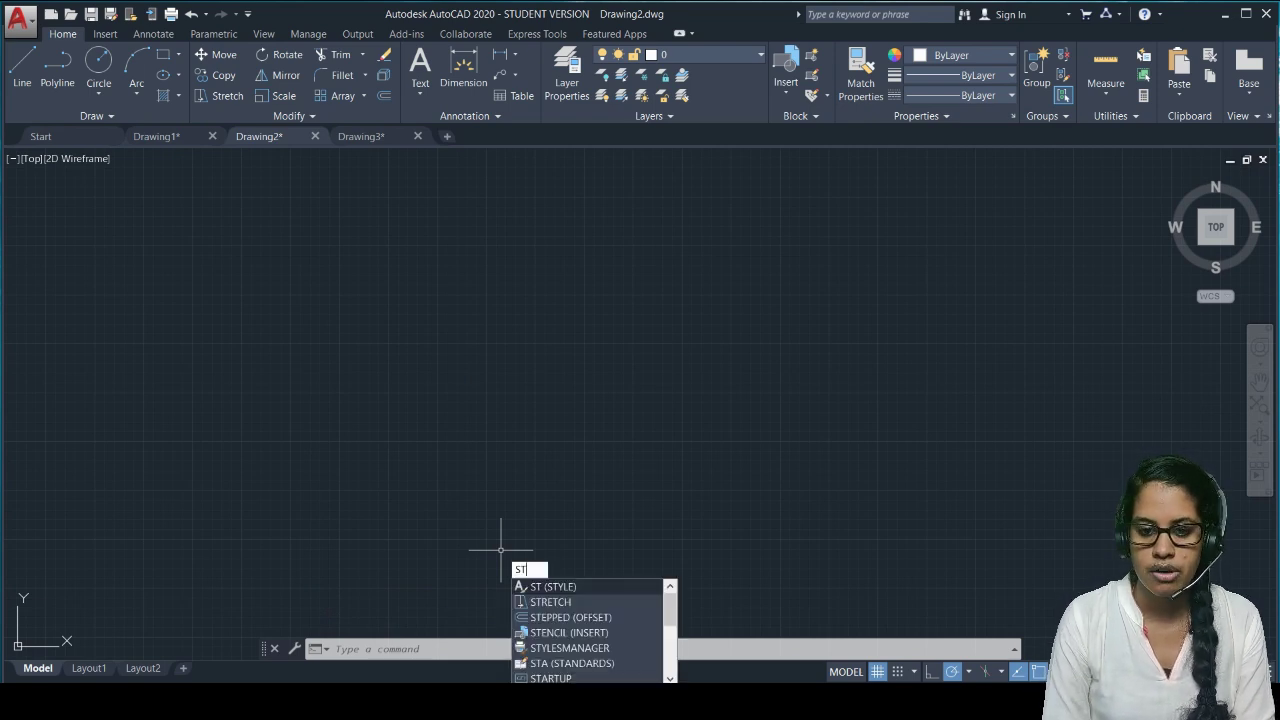
key("Return")
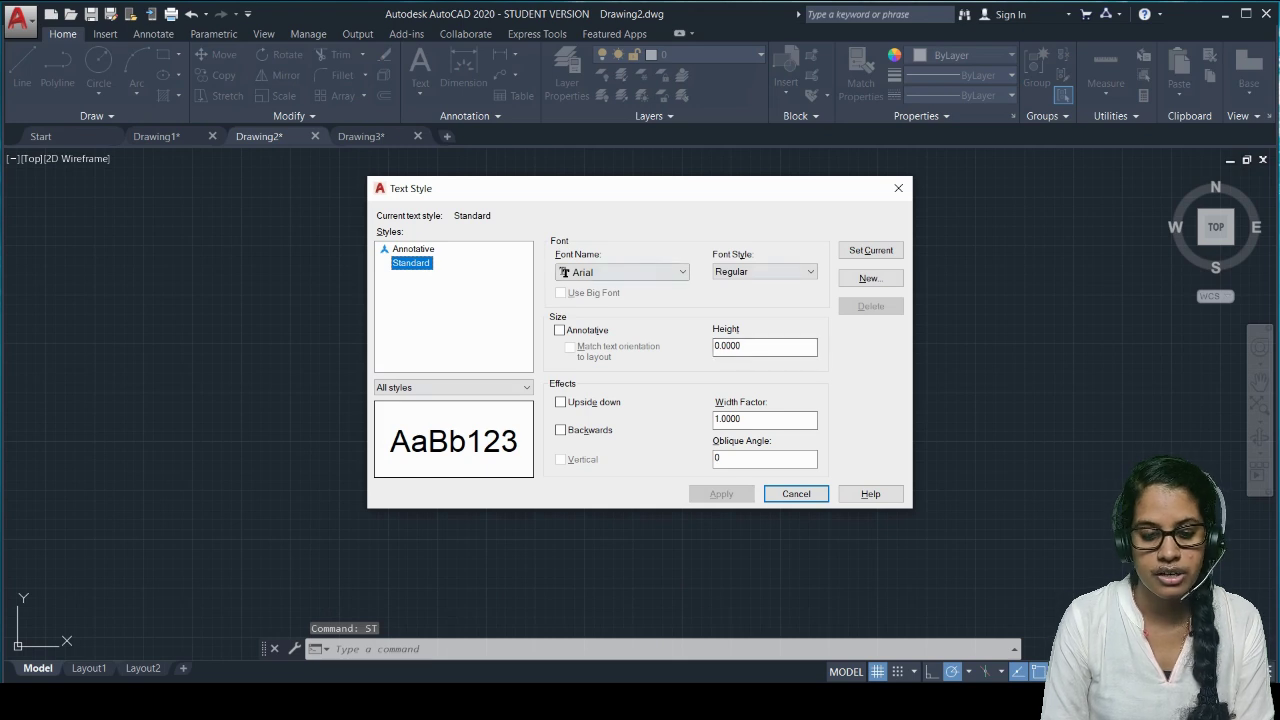
left_click(620, 272)
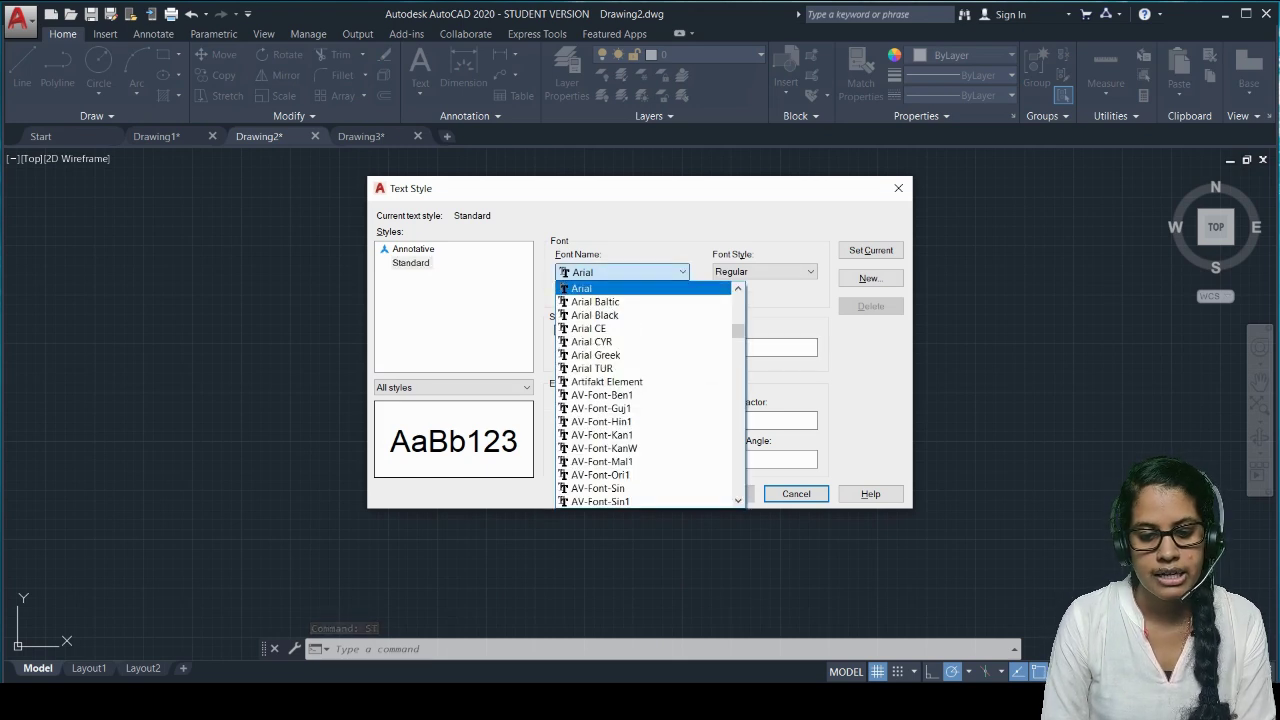
left_click(564, 272)
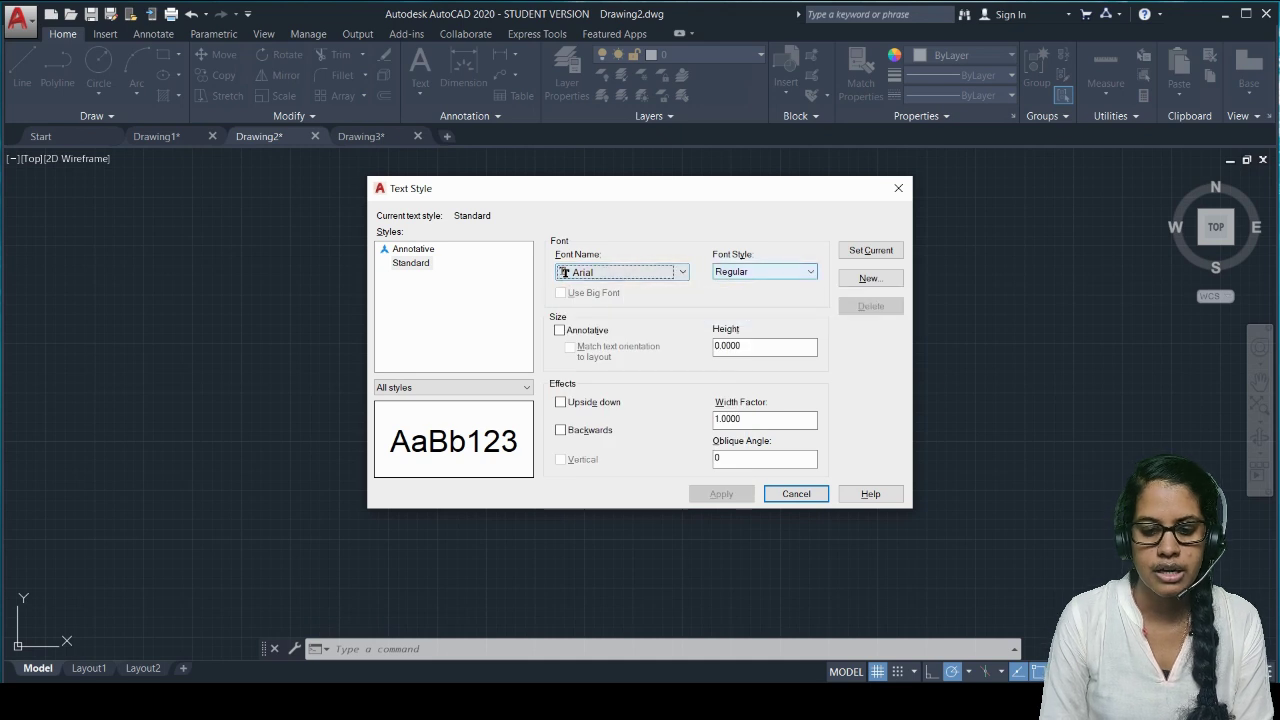
left_click(764, 271)
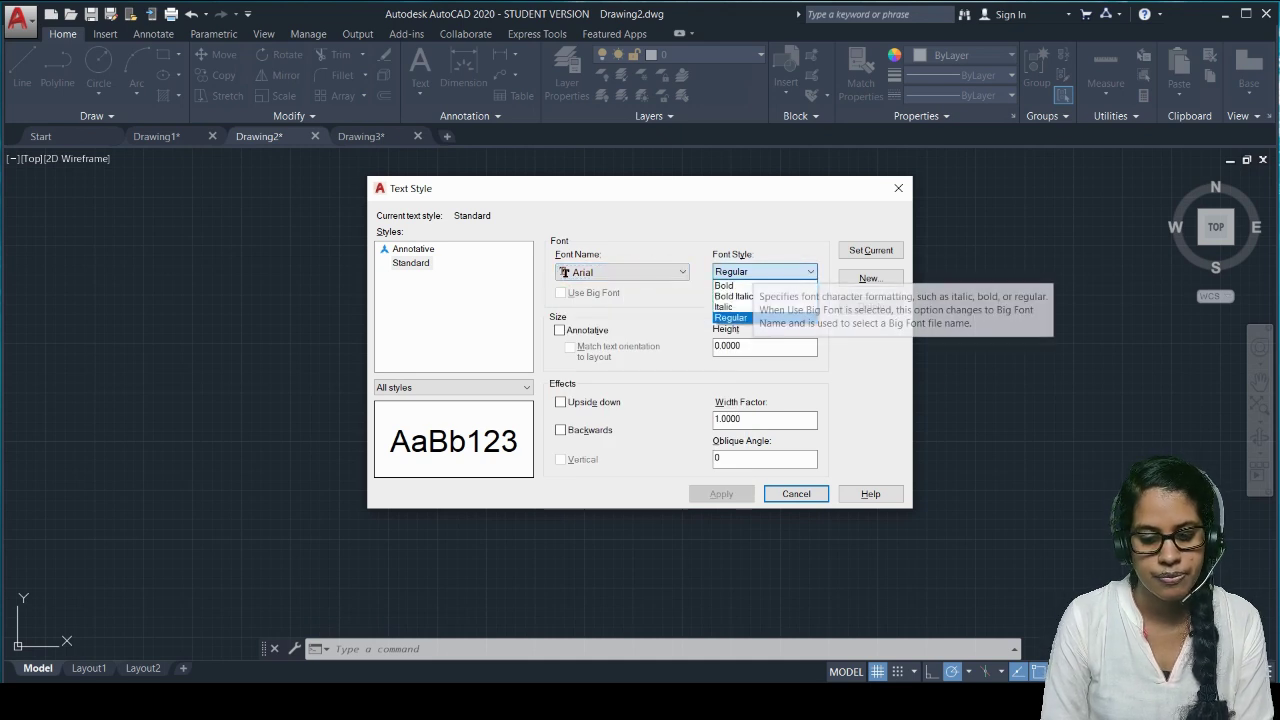
left_click(757, 271)
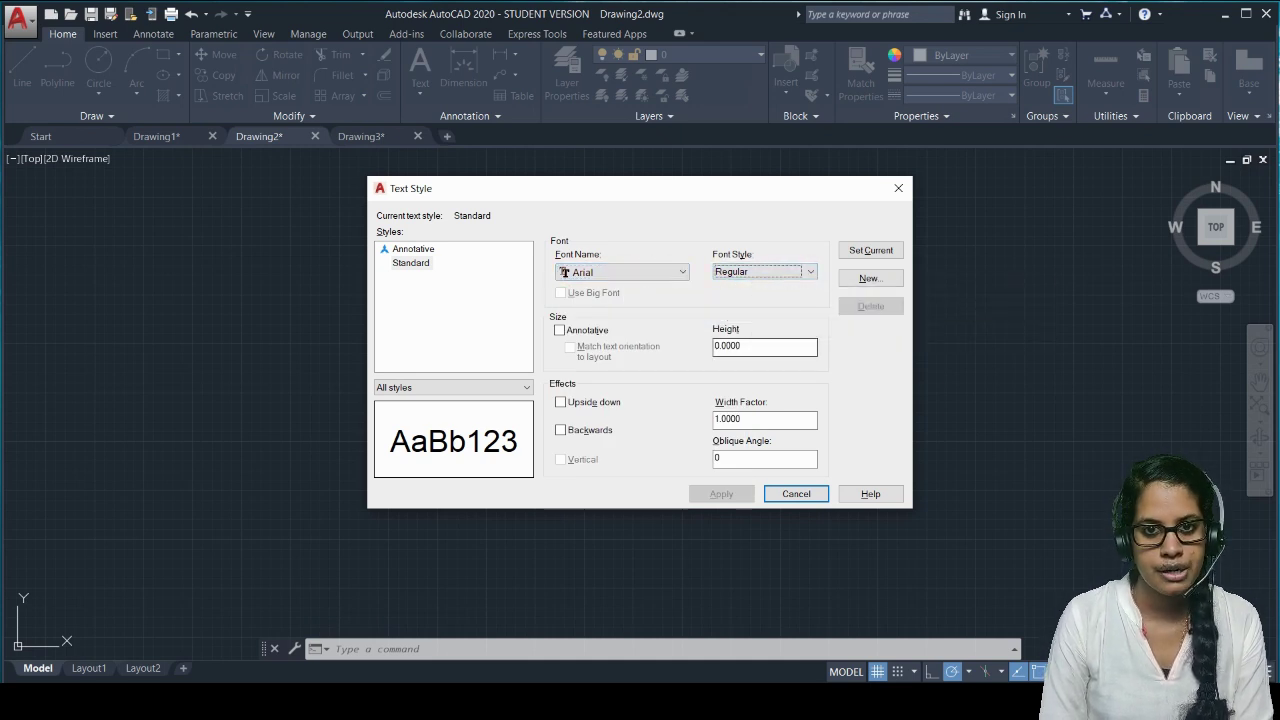
left_click(804, 492)
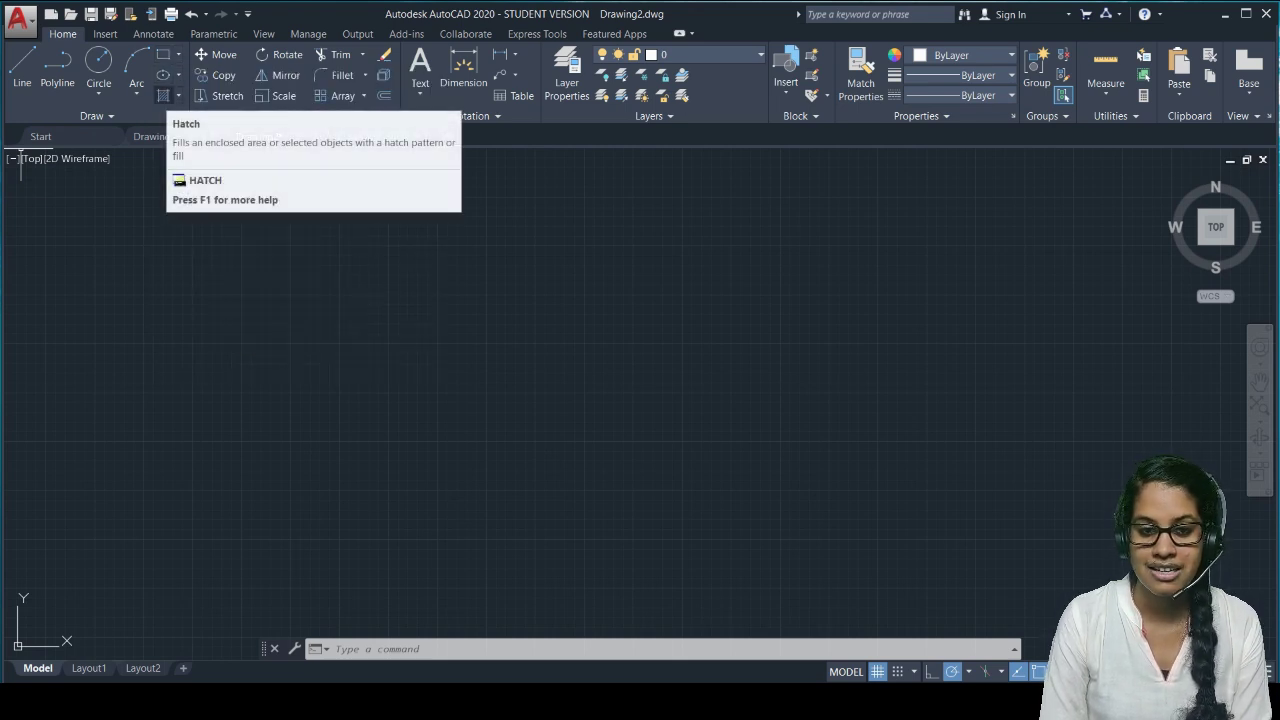
left_click(92, 116)
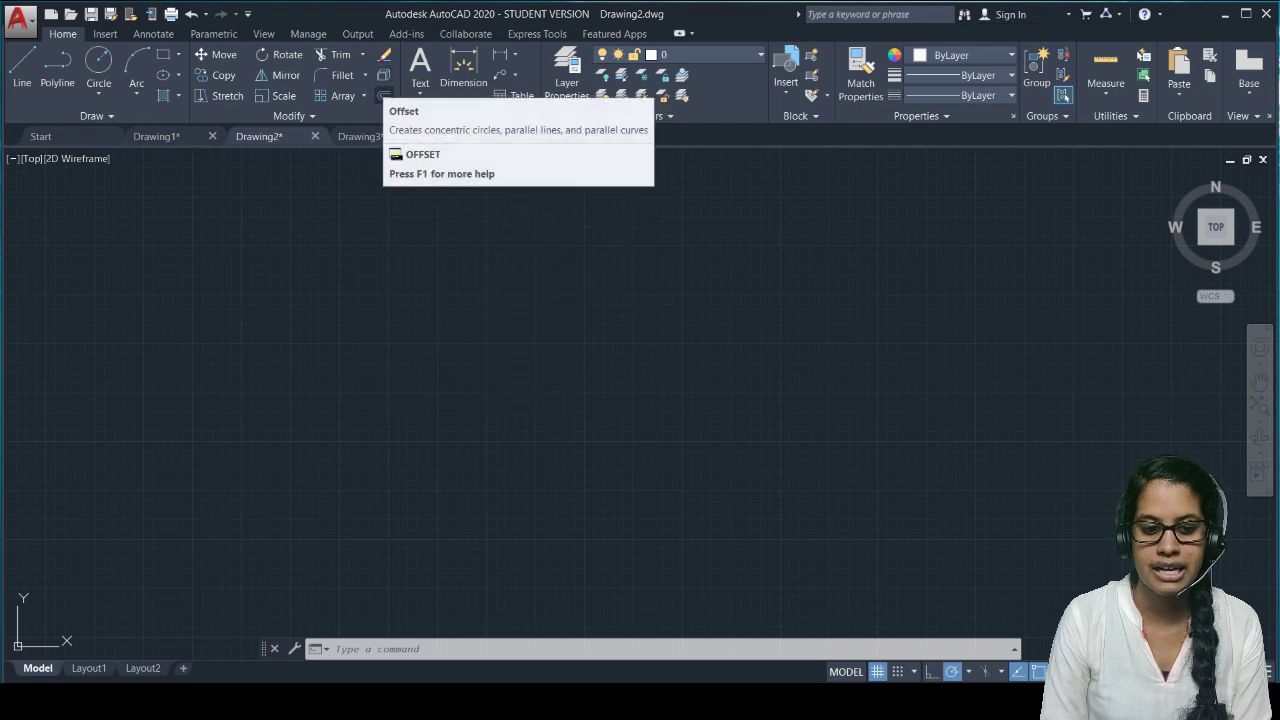
left_click(289, 116)
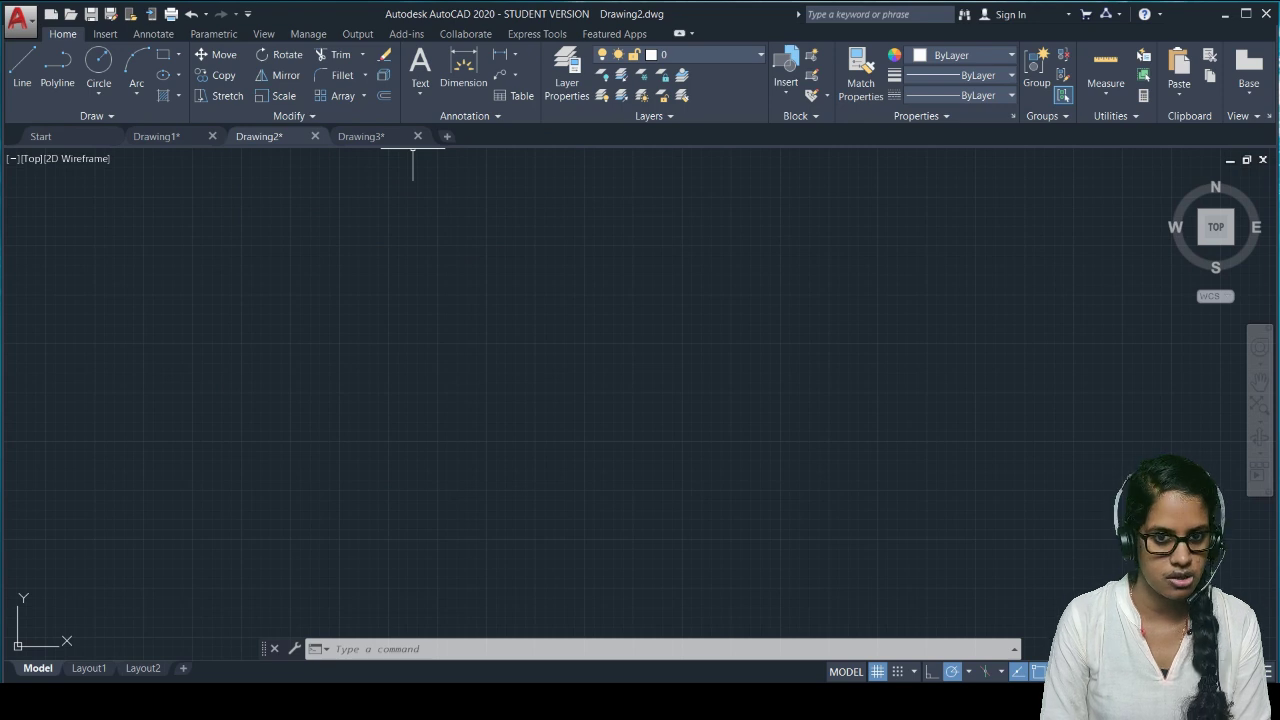
left_click(19, 18)
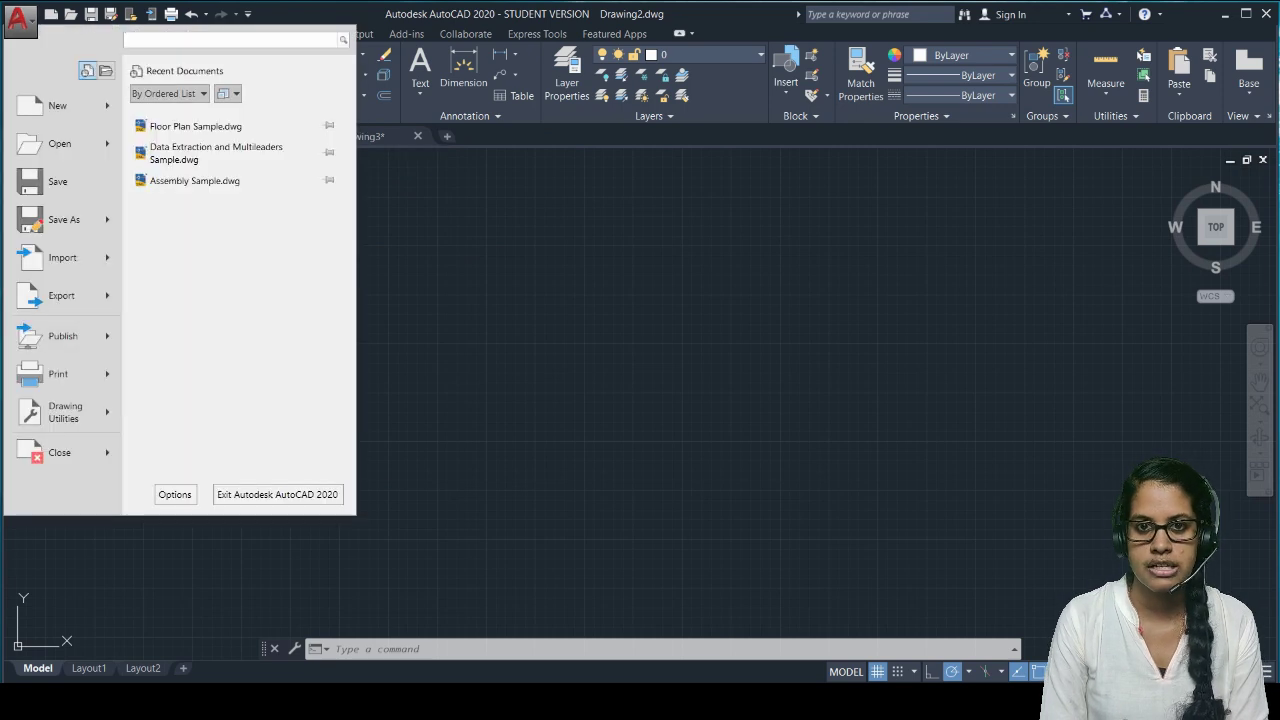
key("Escape")
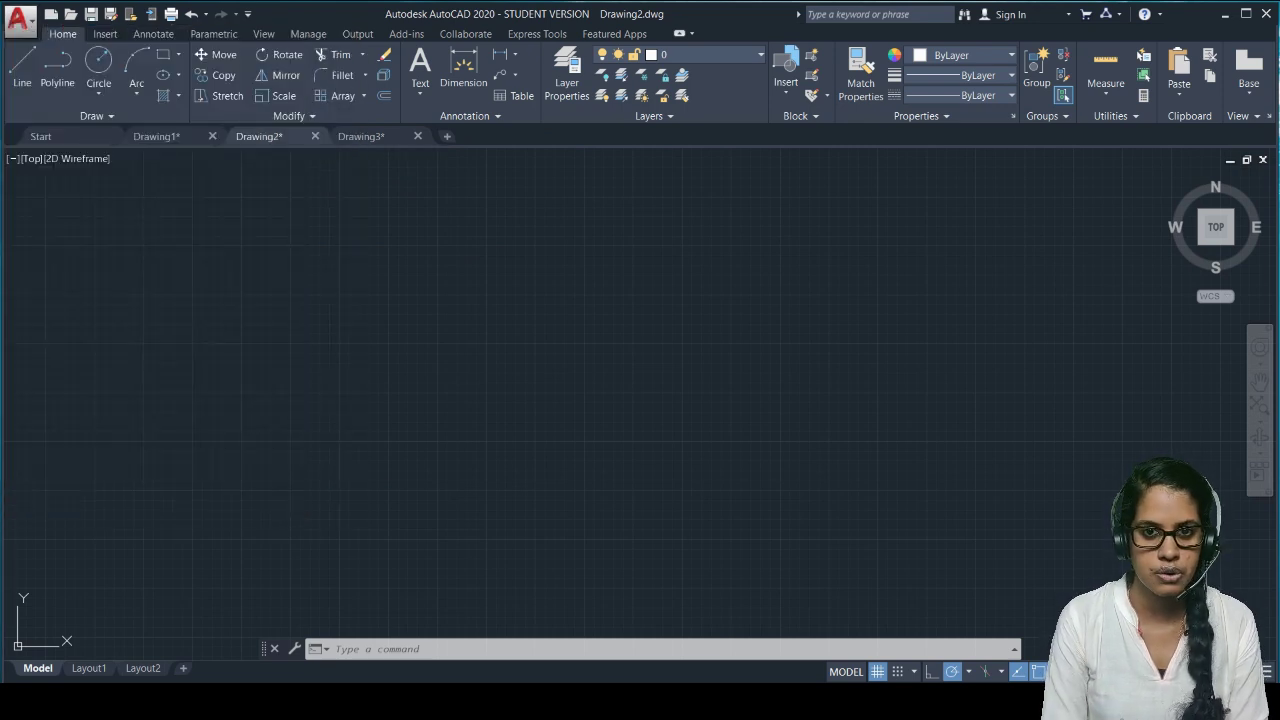